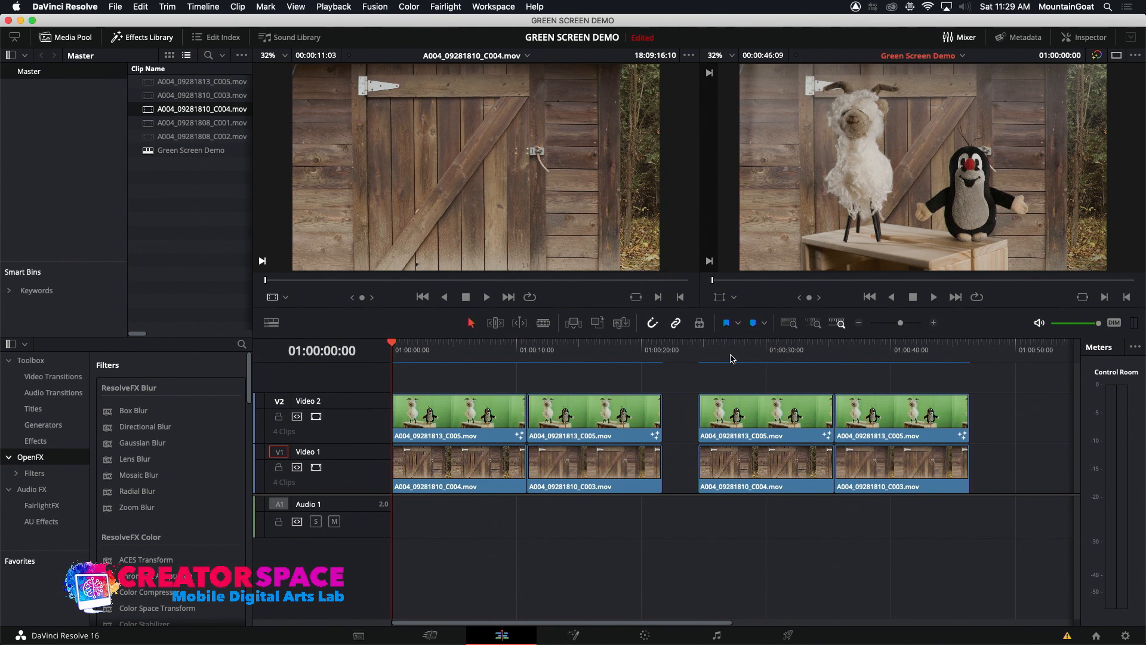
Compare the composites in the first and second clip groups, ending with the playhead at the second group's start, 01:00:24:15
{"action": "left_click", "coordinate": [731, 357]}
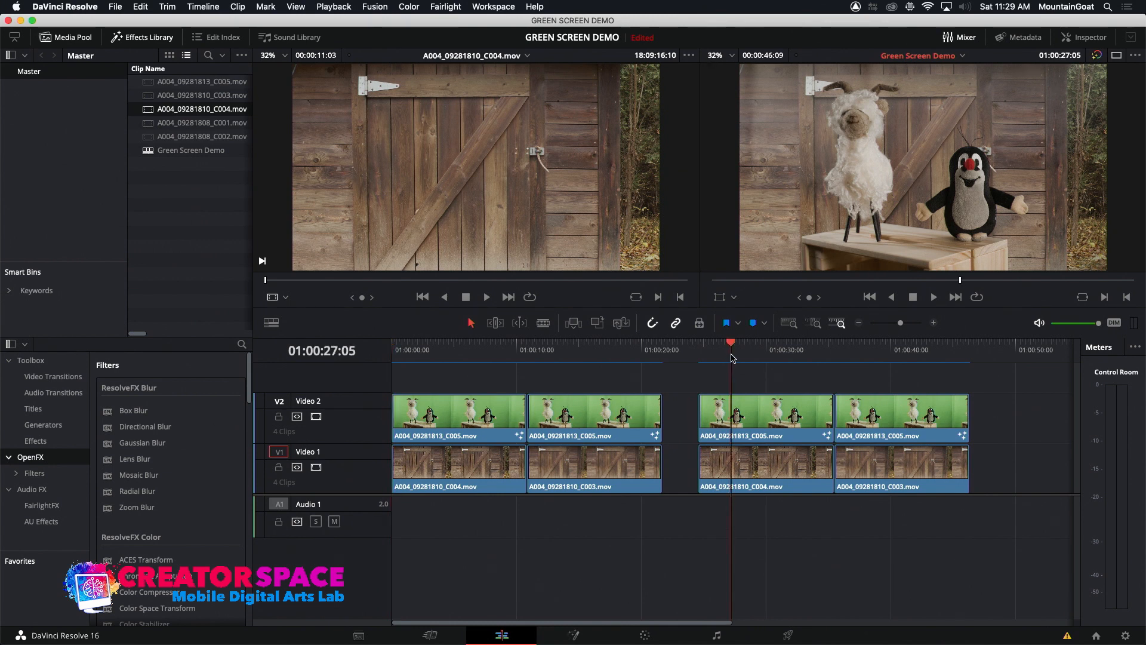
{"action": "left_click", "coordinate": [468, 357]}
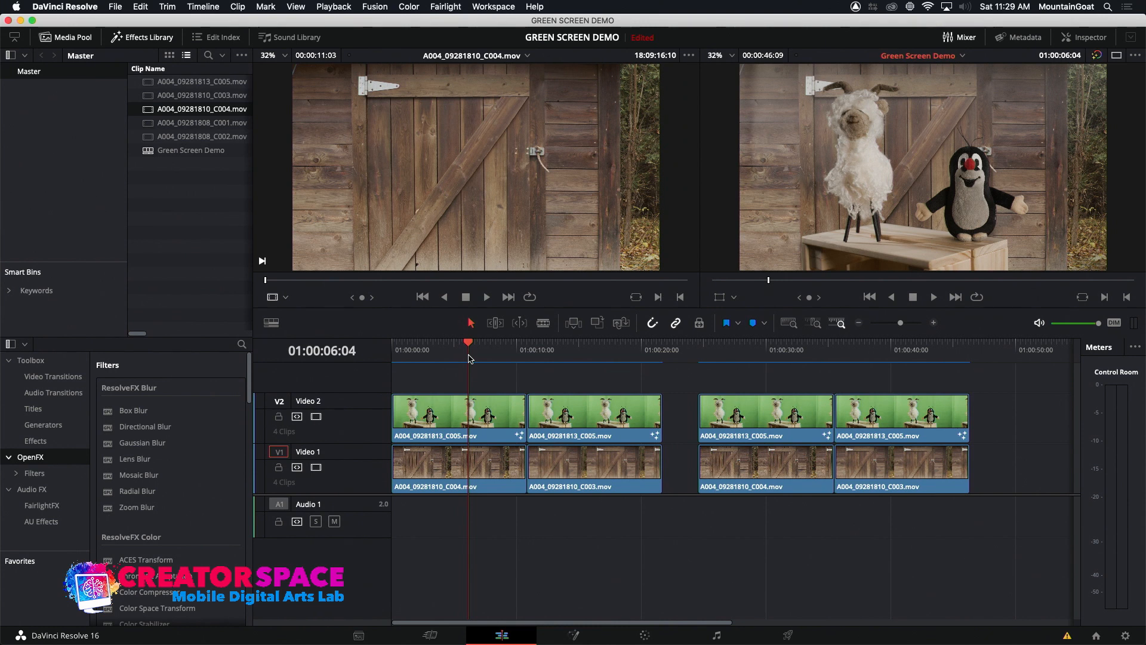
{"action": "left_click_drag", "start_coordinate": [482, 346], "coordinate": [451, 347]}
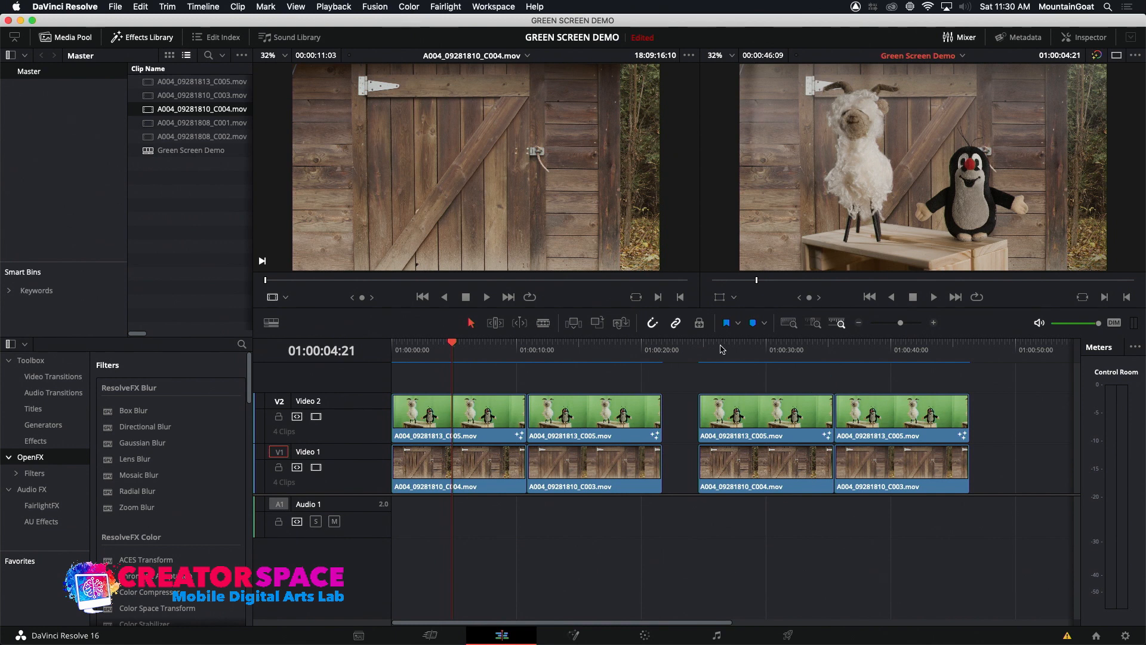
{"action": "left_click_drag", "start_coordinate": [482, 348], "coordinate": [438, 358]}
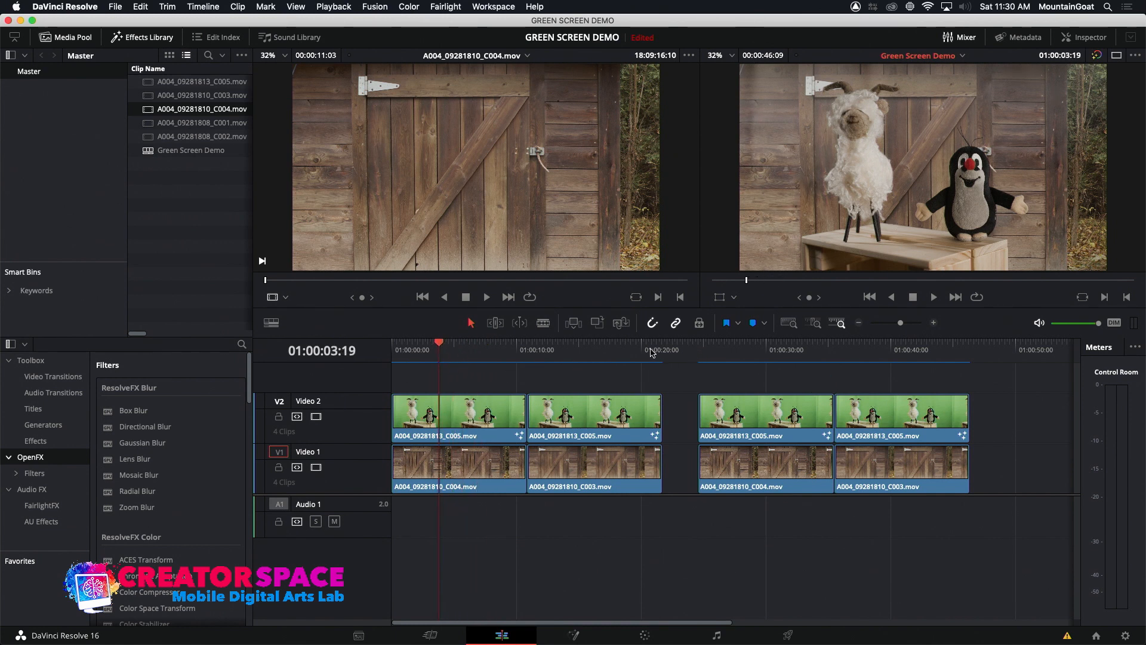
{"action": "left_click", "coordinate": [702, 351]}
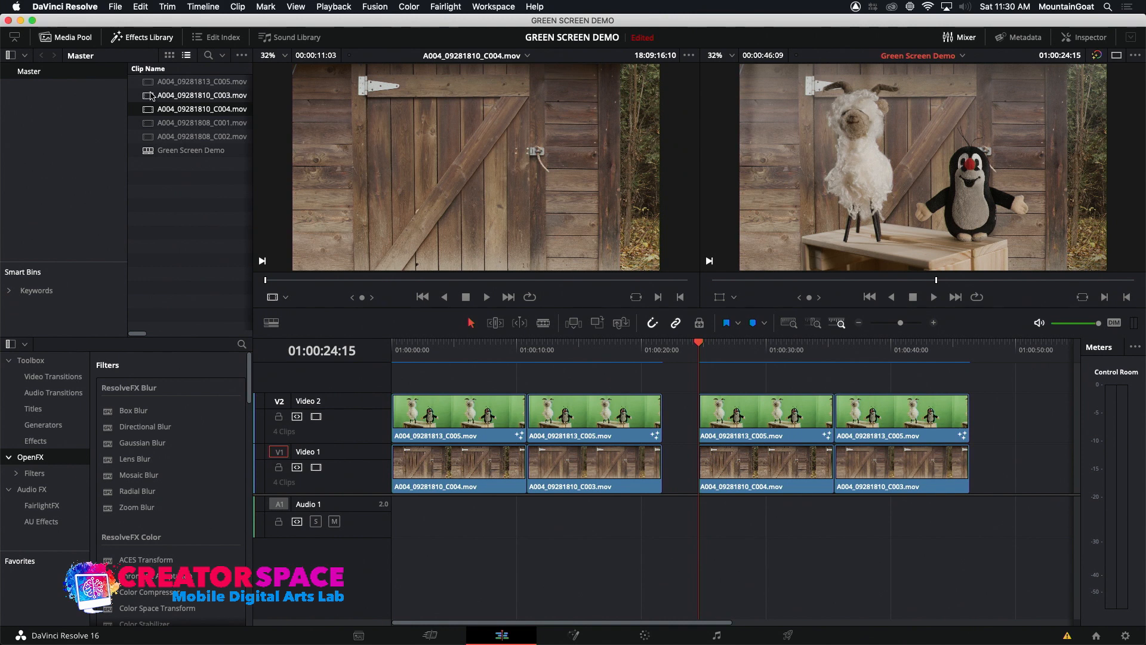
Preview the green-screen and barn-door source clips in the media pool, starting with A004_09281813_C005.mov
{"action": "left_click", "coordinate": [150, 85]}
{"action": "double_click", "coordinate": [149, 85]}
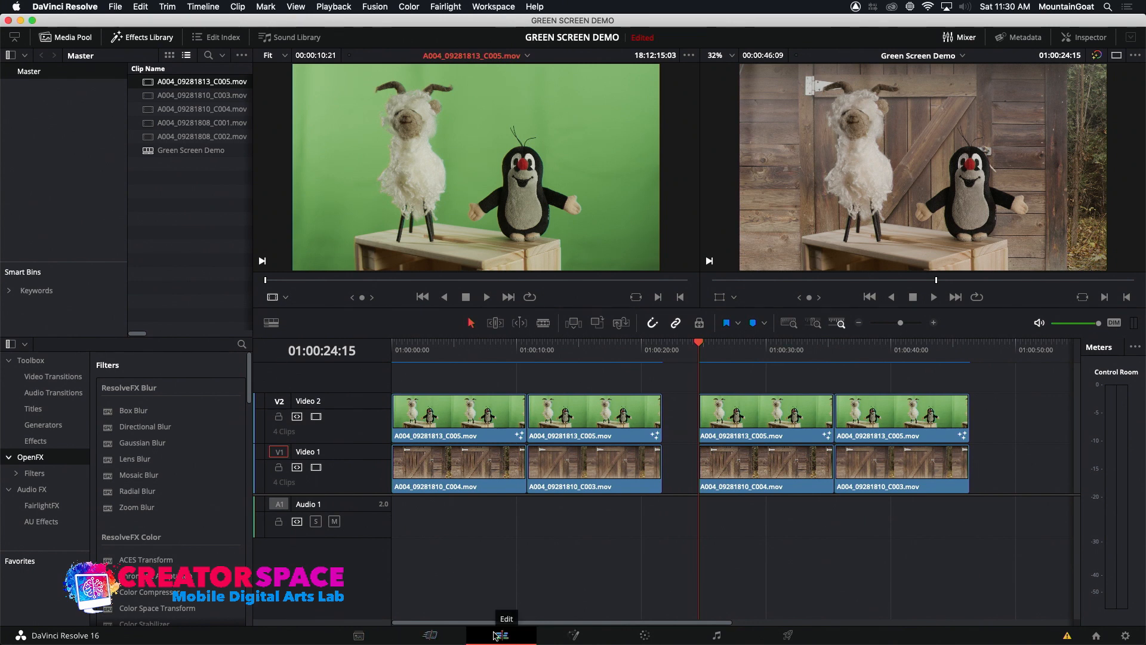
{"action": "mouse_move", "coordinate": [478, 146]}
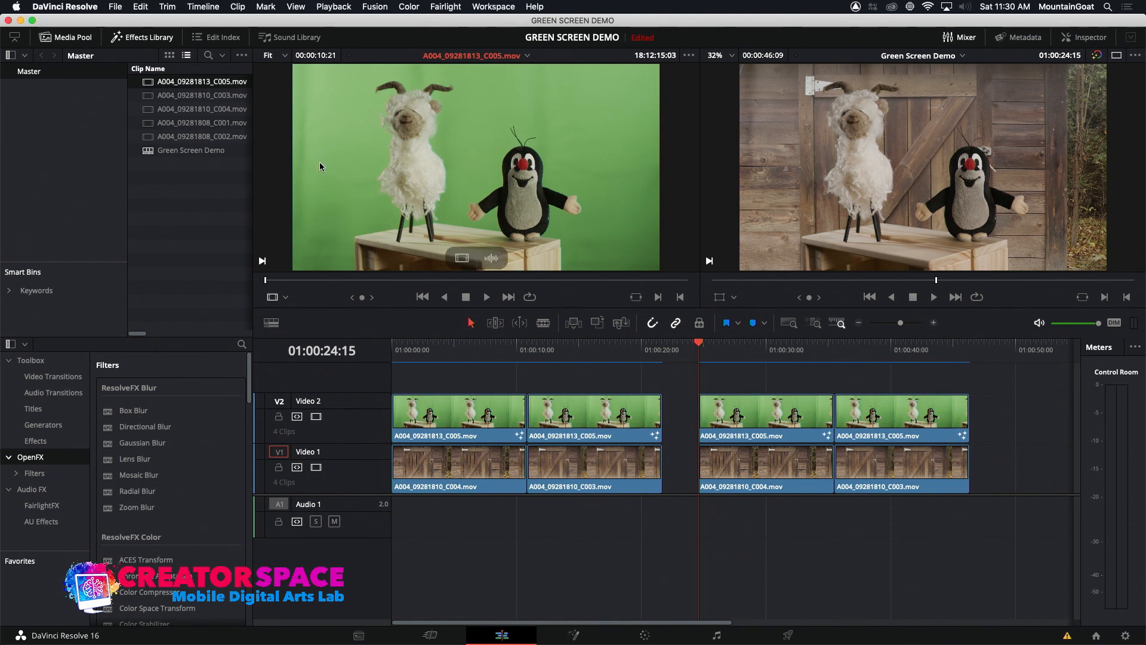
{"action": "left_click", "coordinate": [153, 100]}
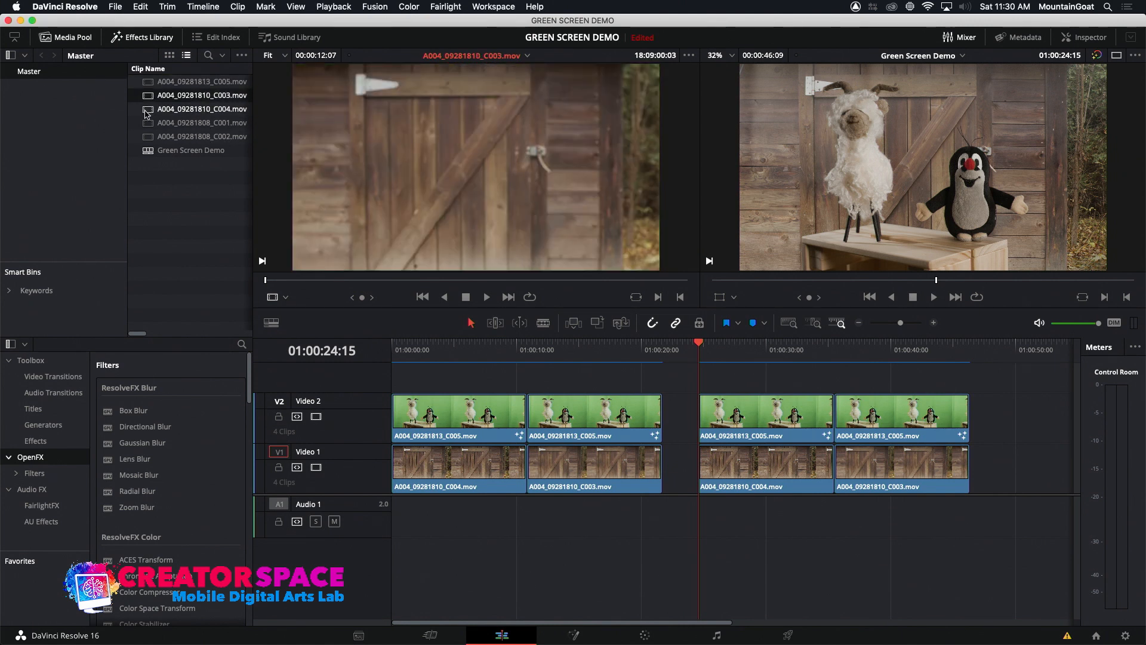
{"action": "left_click", "coordinate": [147, 112]}
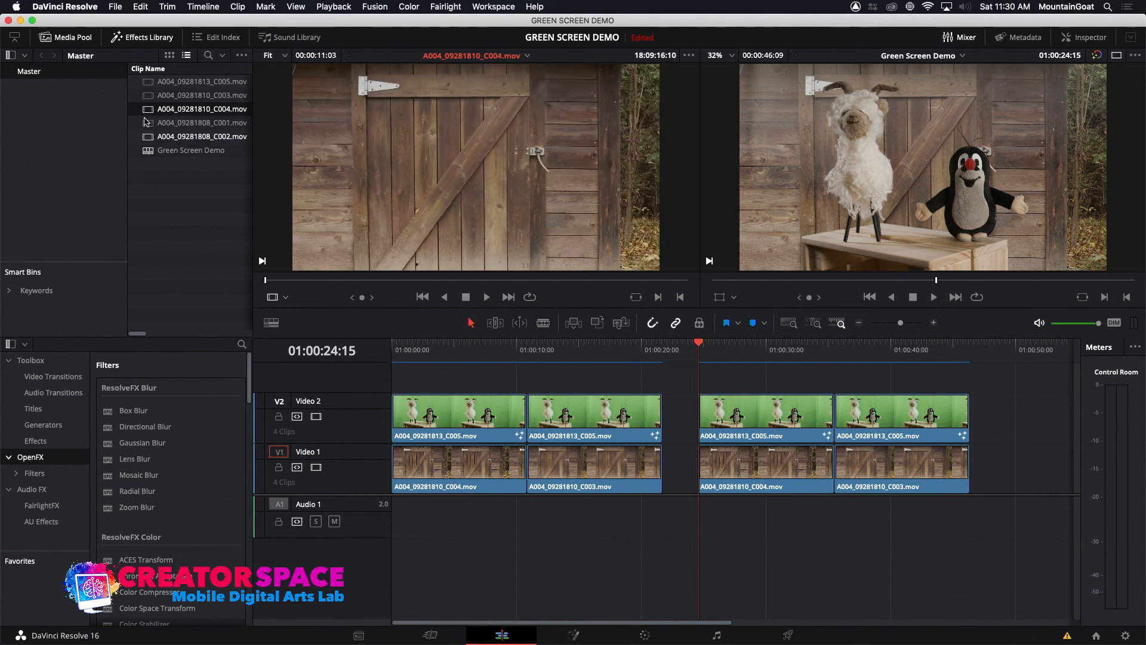
{"action": "left_click", "coordinate": [149, 124]}
{"action": "left_click", "coordinate": [150, 137]}
{"action": "left_click", "coordinate": [149, 124]}
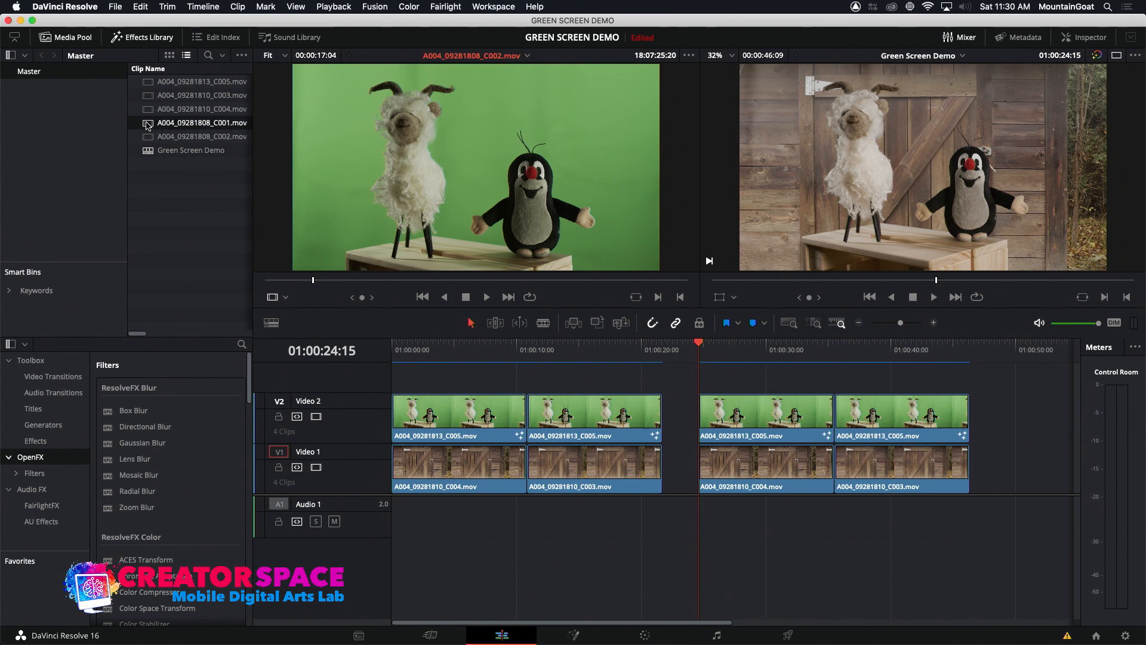
Compare the green-screen source shots, and examine the focus of background clips A004_09281810_C003.mov and A004_09281810_C004.mov
{"action": "left_click", "coordinate": [149, 84]}
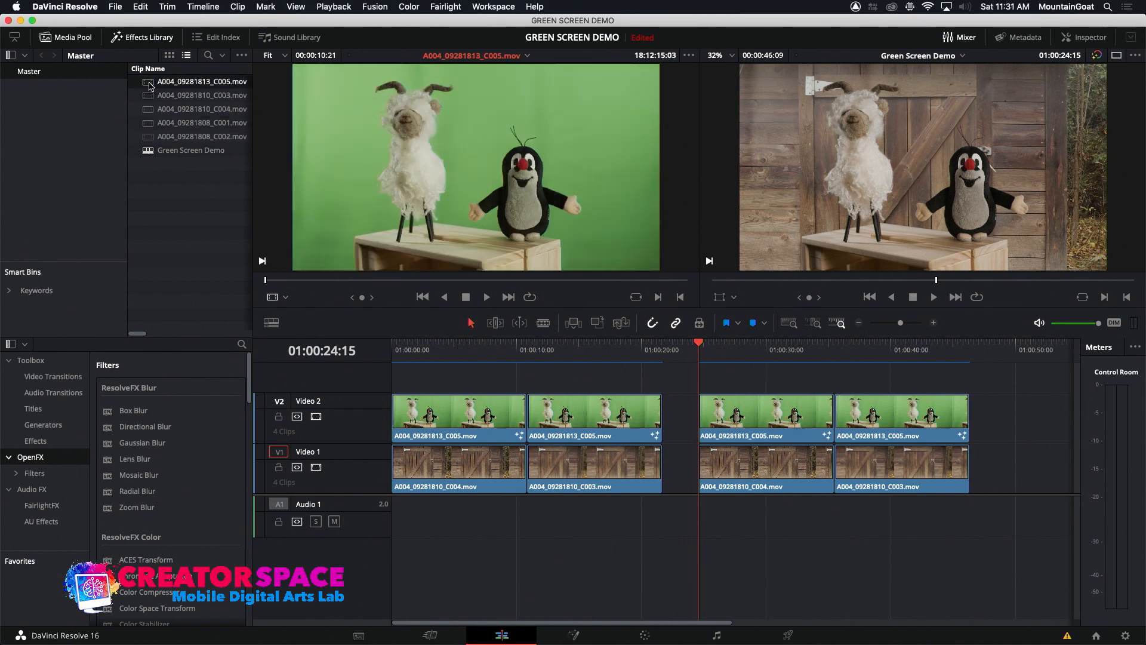
{"action": "left_click", "coordinate": [152, 137]}
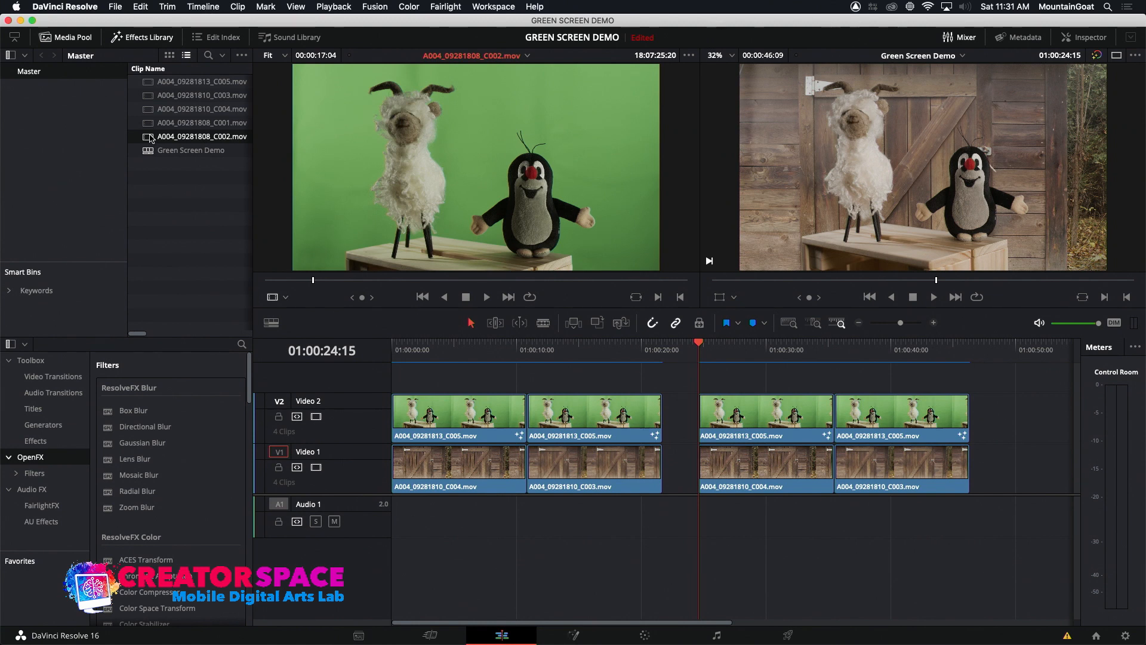
{"action": "left_click", "coordinate": [146, 124]}
{"action": "left_click", "coordinate": [150, 83]}
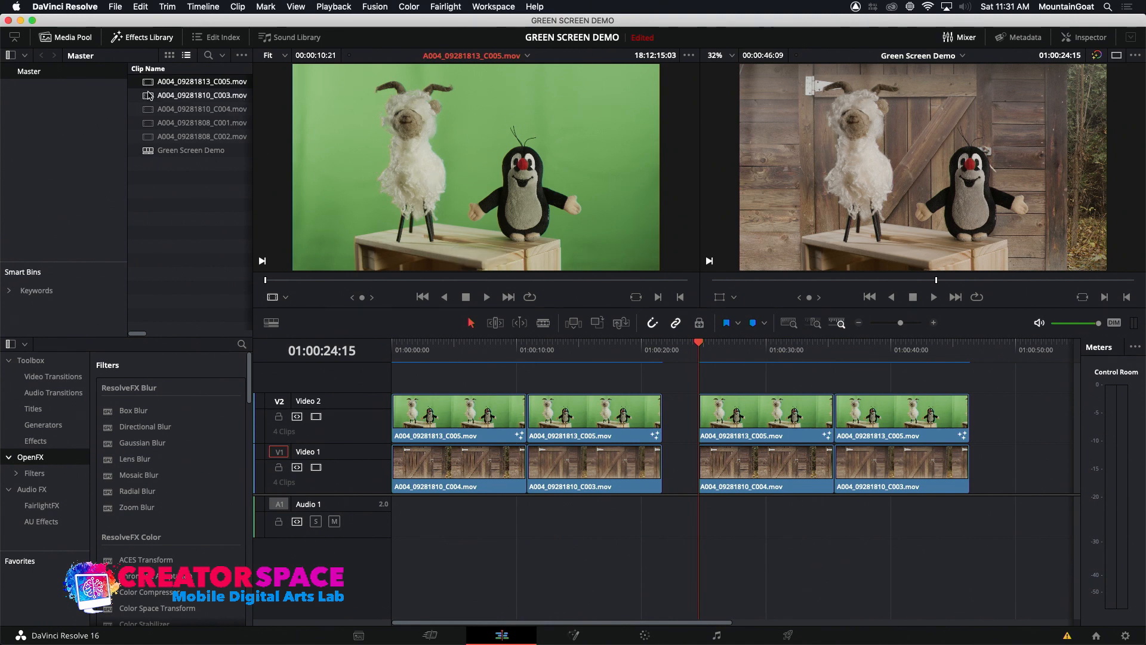
{"action": "left_click", "coordinate": [150, 97]}
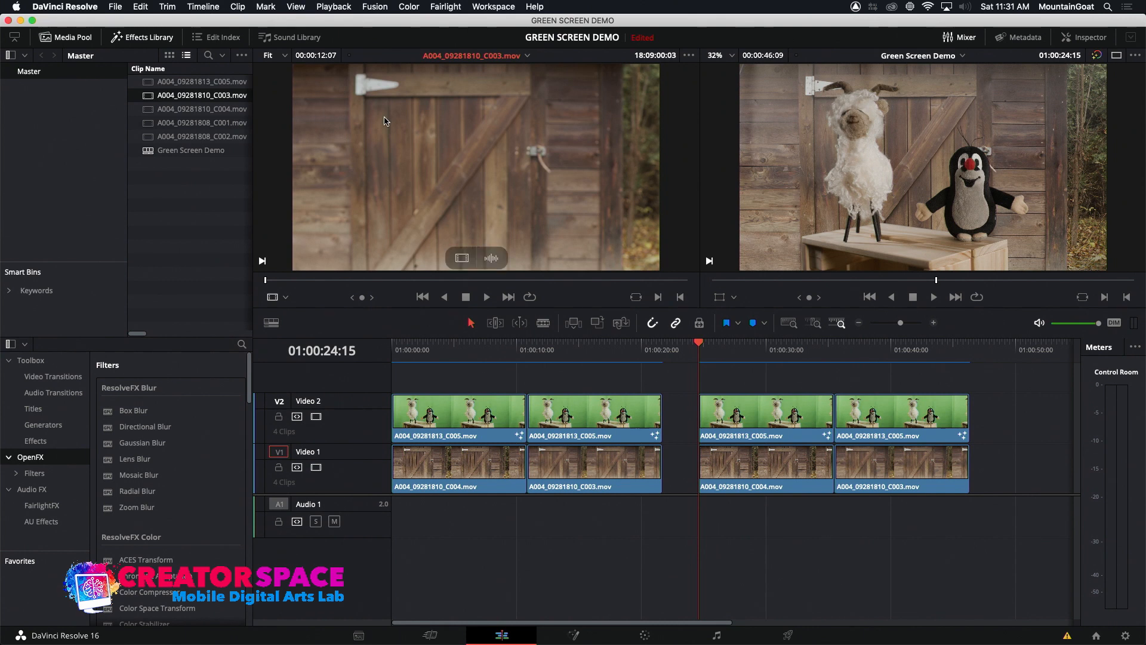
{"action": "left_click", "coordinate": [150, 109]}
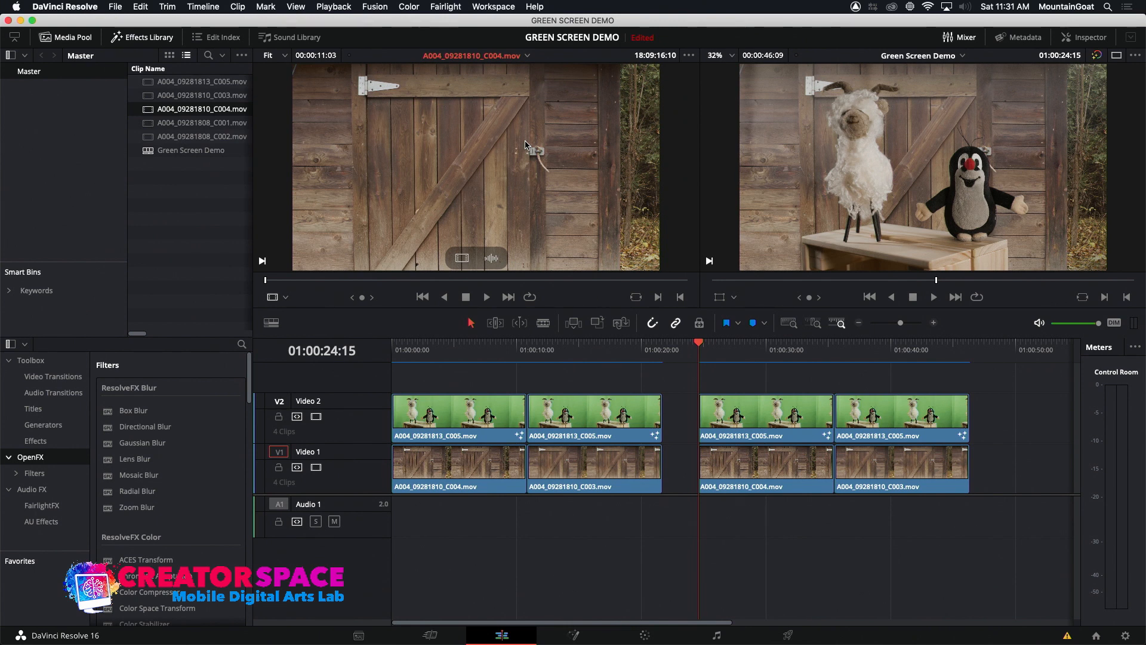
{"action": "left_click", "coordinate": [150, 98]}
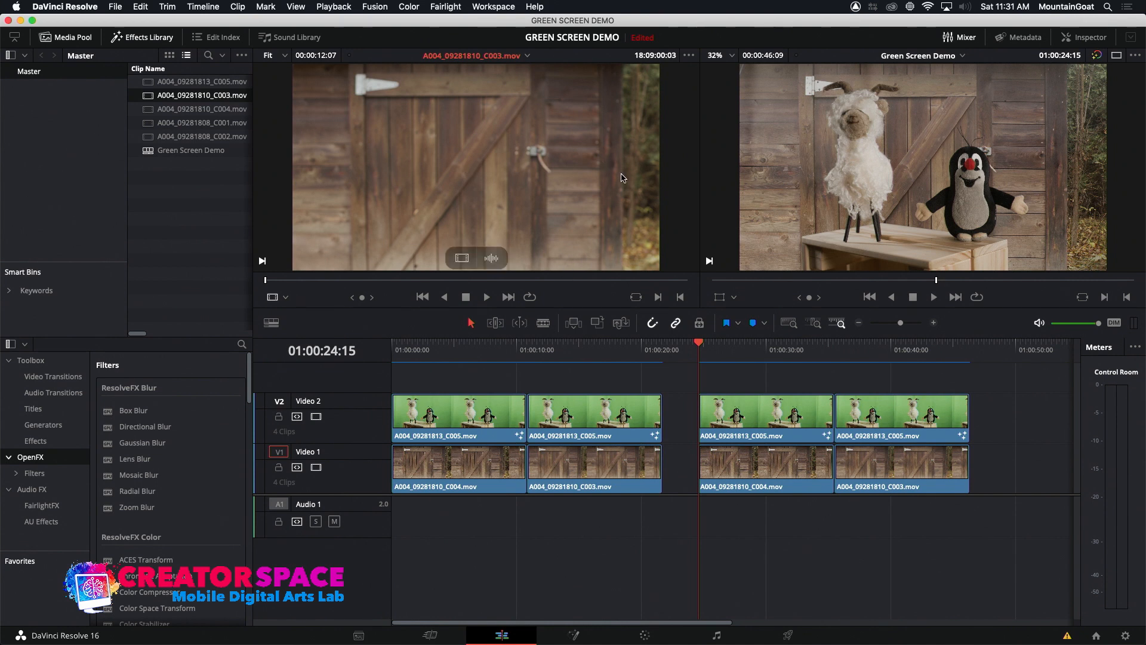
Overwrite A004_09281813_C005.mov onto the Video 2 track twice back to back, starting at 01:00:24:15
{"action": "double_click", "coordinate": [786, 404]}
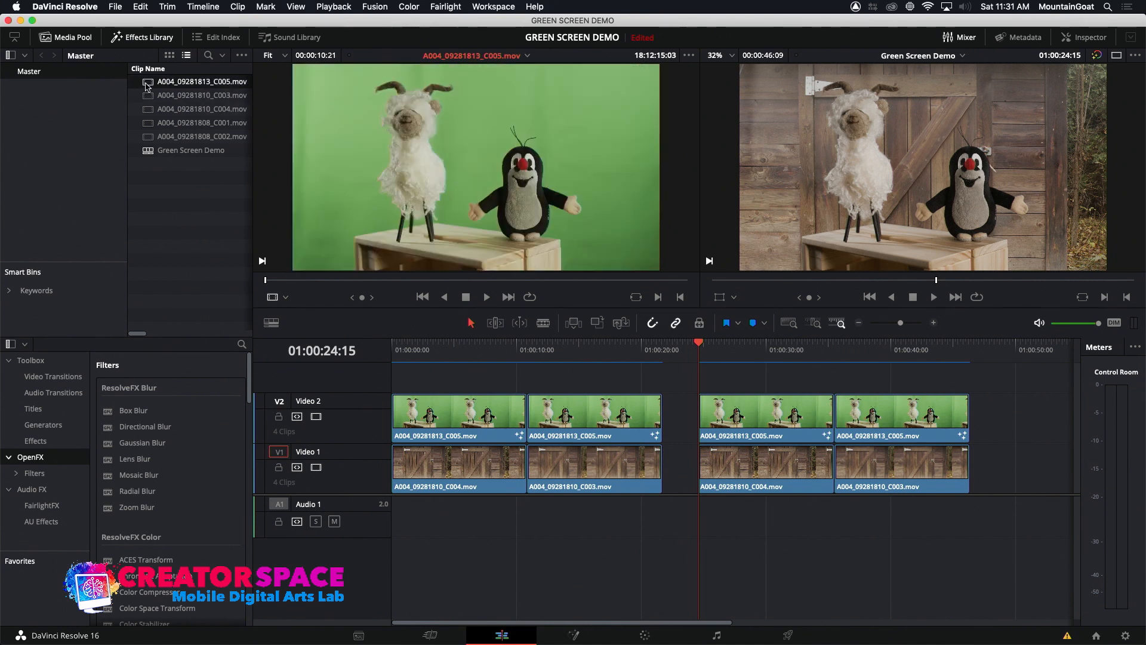
{"action": "left_click", "coordinate": [279, 401]}
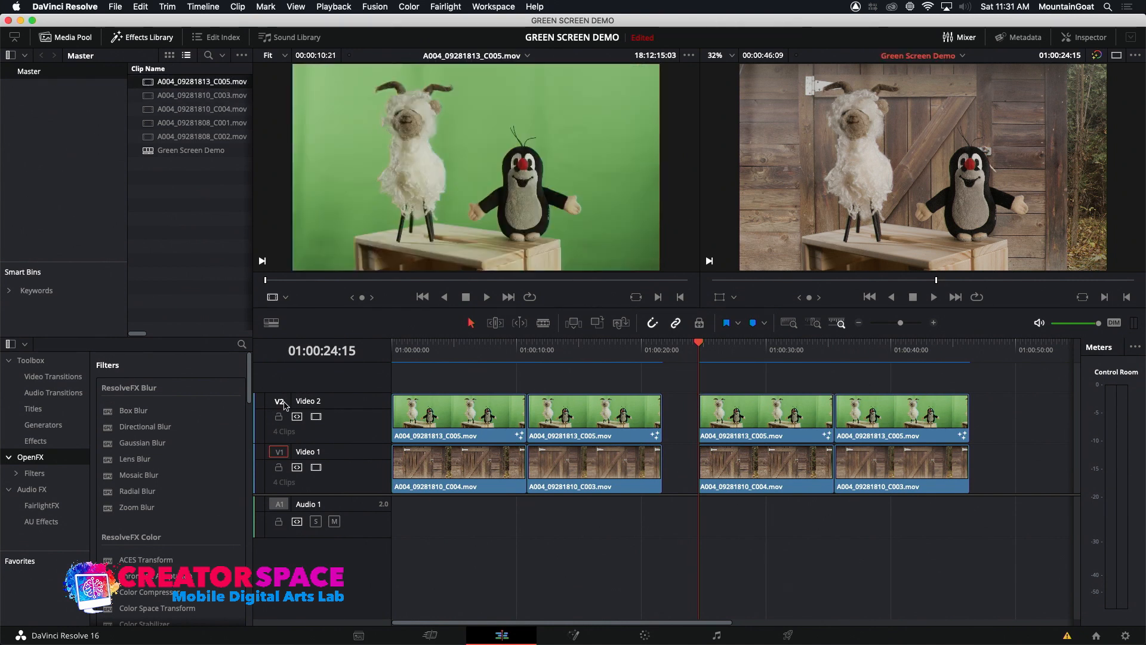
{"action": "left_click", "coordinate": [597, 323]}
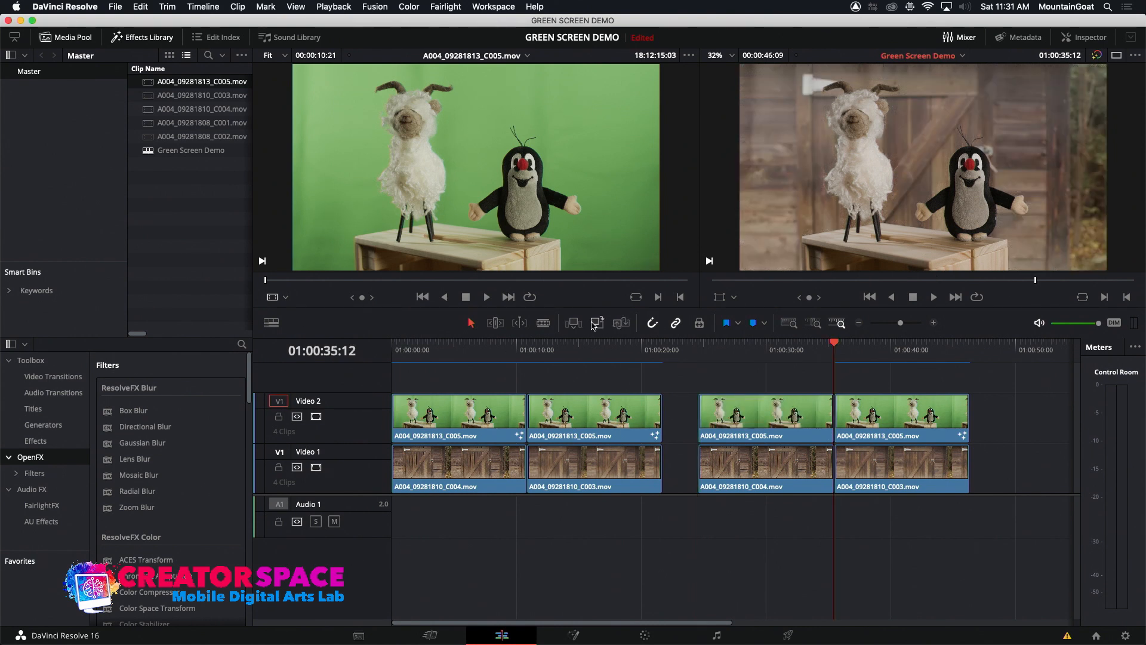
{"action": "left_click", "coordinate": [597, 324]}
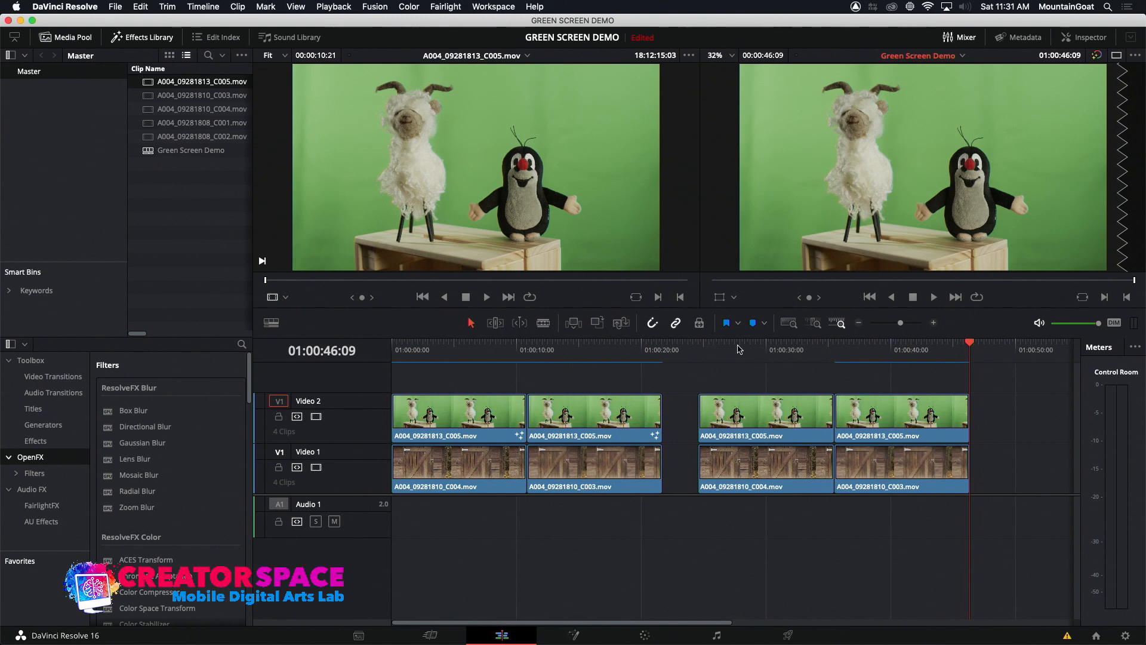
Compare the raw green-screen section above A004_09281810_C004.mov in the second clip group with the keyed composite in the first group
{"action": "left_click", "coordinate": [766, 355]}
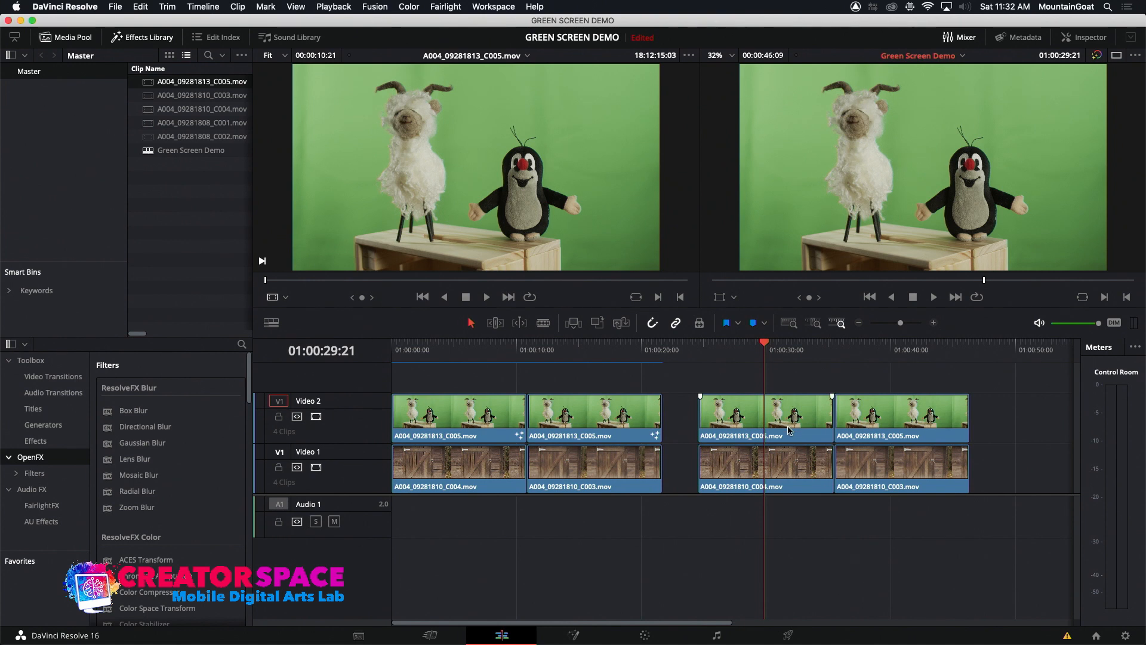
{"action": "left_click", "coordinate": [789, 487]}
{"action": "left_click_drag", "start_coordinate": [767, 354], "coordinate": [731, 356]}
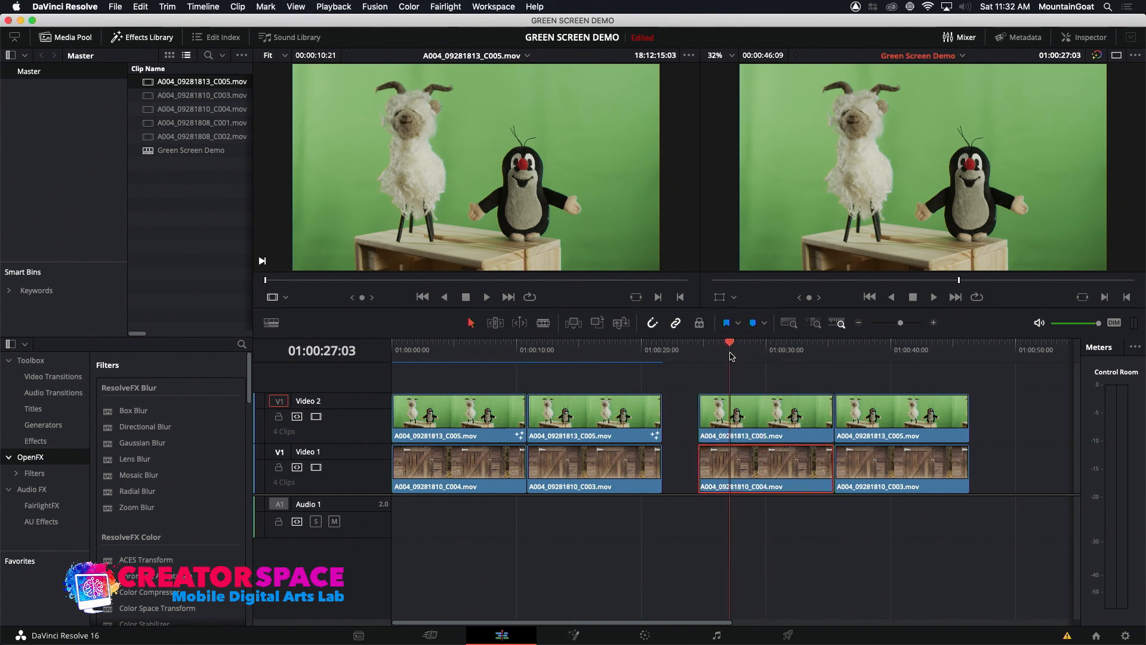
{"action": "left_click", "coordinate": [455, 354]}
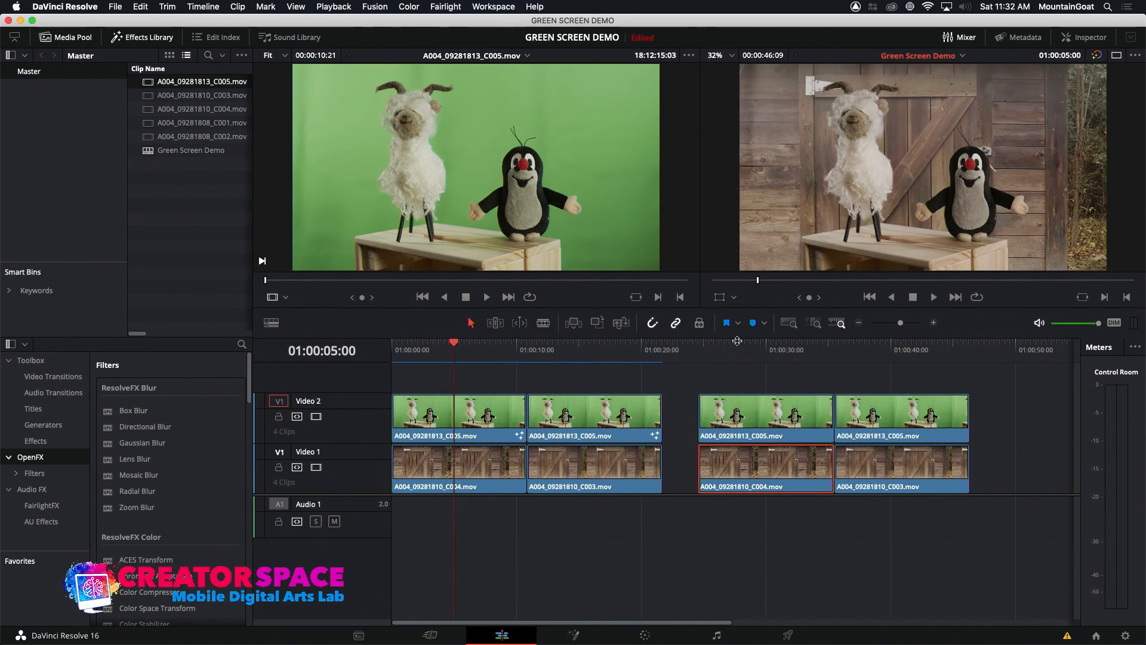
Toggle the Video 2 track off and on at 01:00:29:07 to examine the A004_09281810_C004.mov background beneath it
{"action": "left_click", "coordinate": [757, 358]}
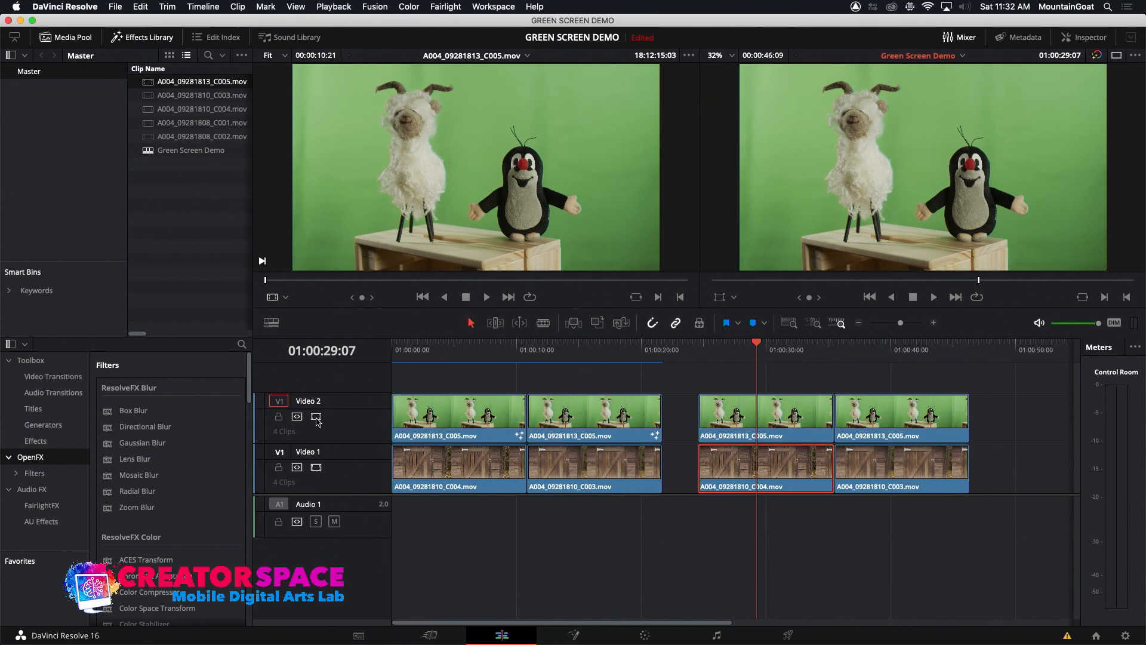
{"action": "left_click", "coordinate": [317, 417]}
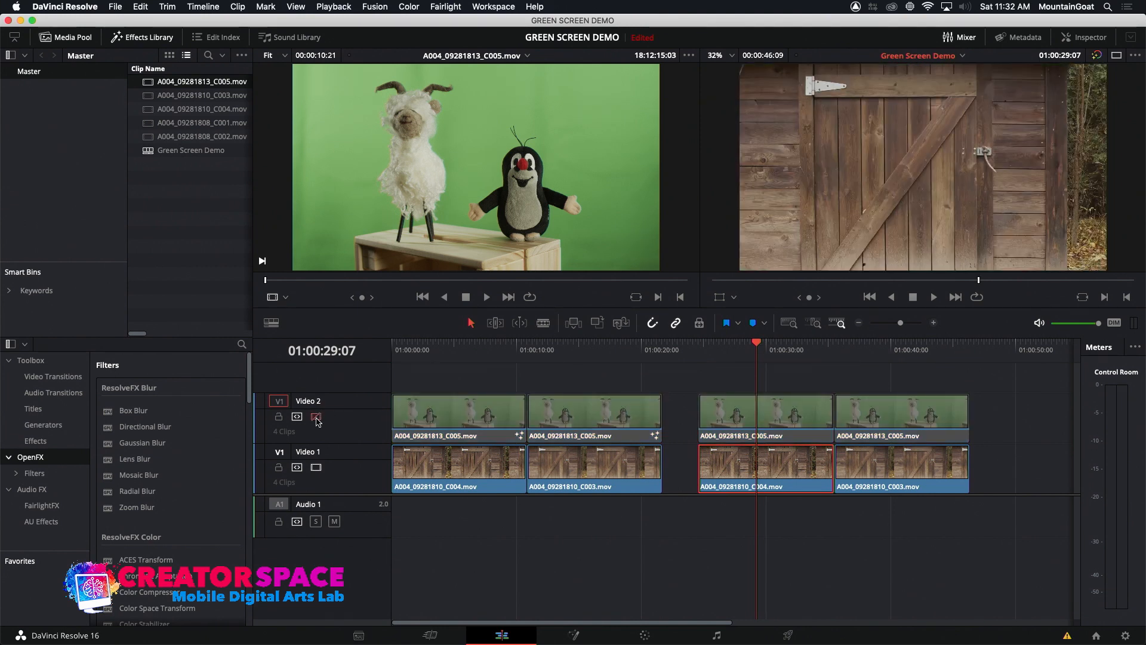
{"action": "left_click", "coordinate": [317, 417]}
{"action": "left_click", "coordinate": [316, 417]}
{"action": "left_click", "coordinate": [317, 418]}
{"action": "left_click", "coordinate": [316, 417]}
{"action": "left_click", "coordinate": [316, 418]}
Toggle the Video 2 track off and on at 01:00:40:10 to examine the A004_09281810_C003.mov background beneath it
{"action": "left_click", "coordinate": [897, 351]}
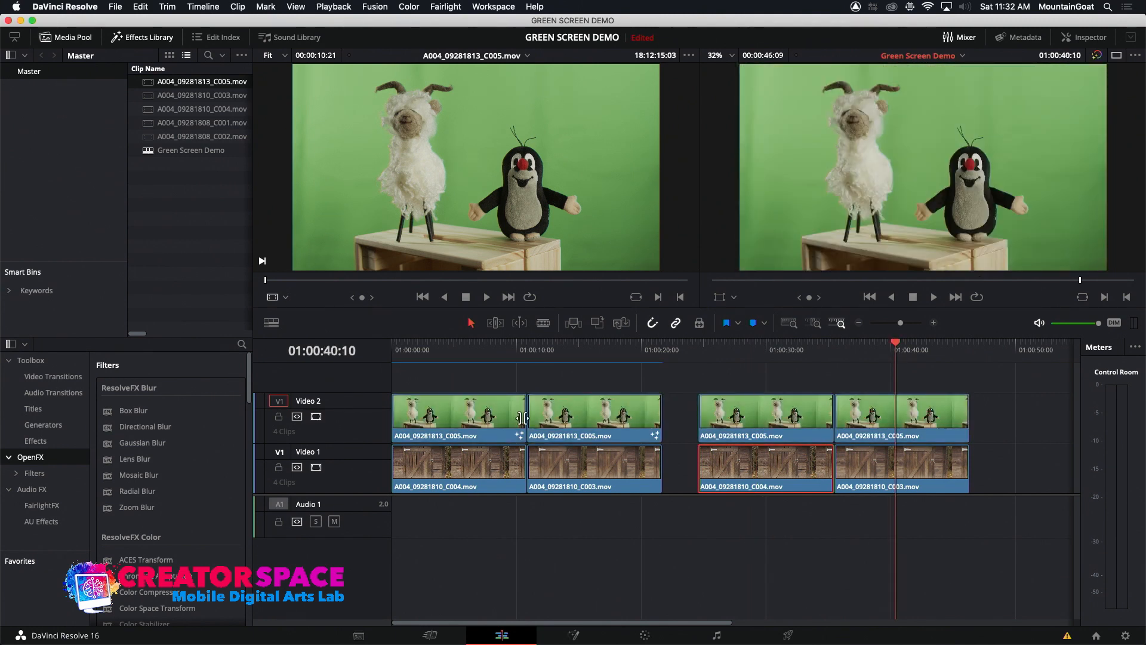
{"action": "left_click", "coordinate": [317, 417]}
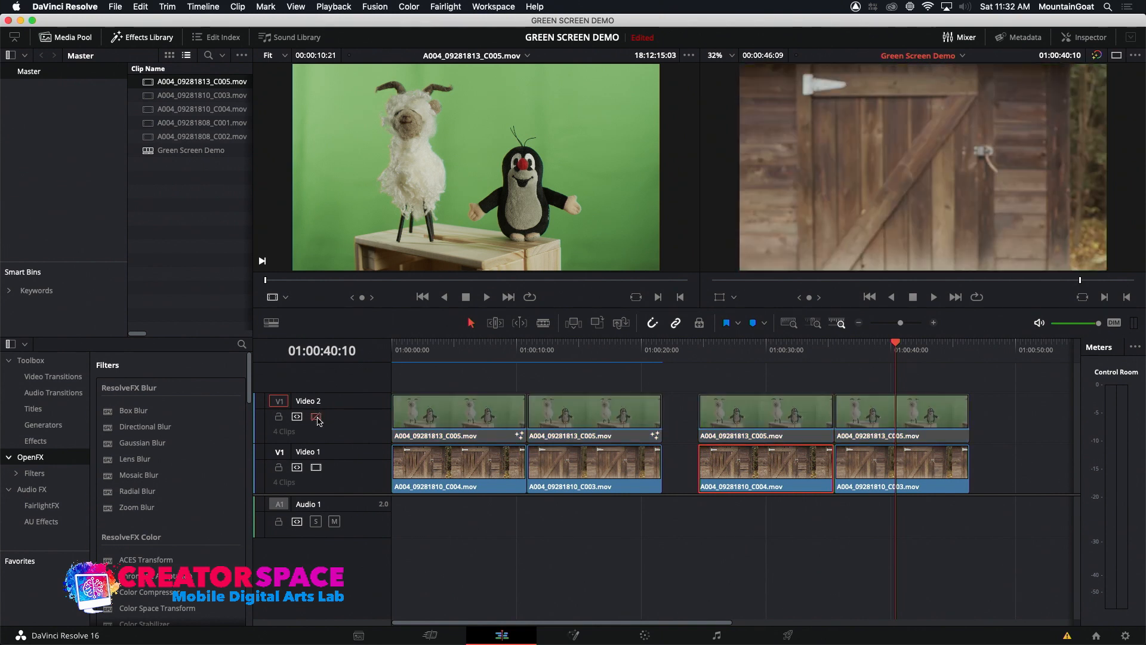
{"action": "left_click", "coordinate": [317, 418]}
{"action": "left_click", "coordinate": [317, 418]}
{"action": "left_click", "coordinate": [316, 419]}
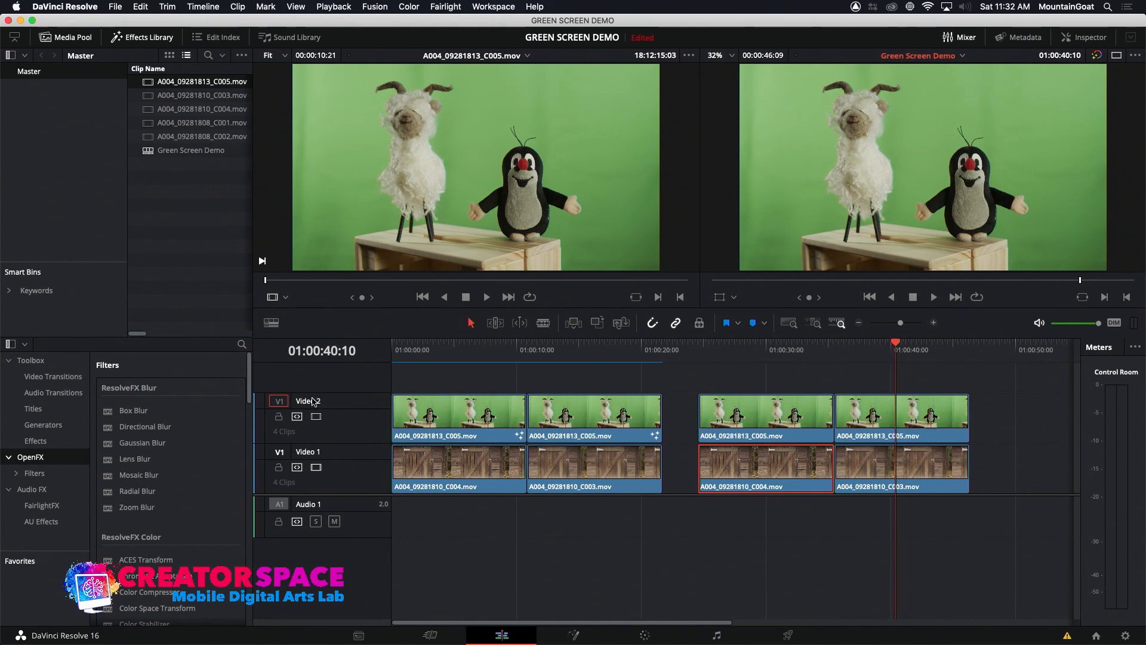
{"action": "left_click", "coordinate": [314, 418]}
{"action": "left_click", "coordinate": [314, 418]}
Overwrite the first clip of the second group on Video 2 with A004_09281813_C005.mov at 01:00:24:15
{"action": "left_click", "coordinate": [743, 353]}
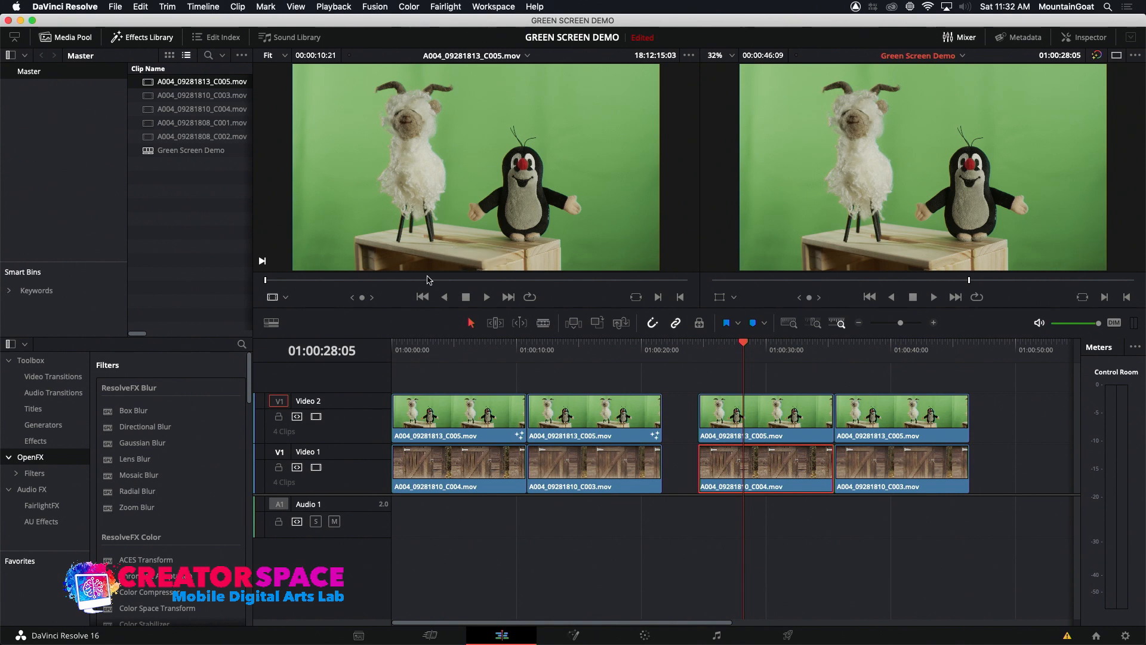
{"action": "left_click", "coordinate": [707, 347]}
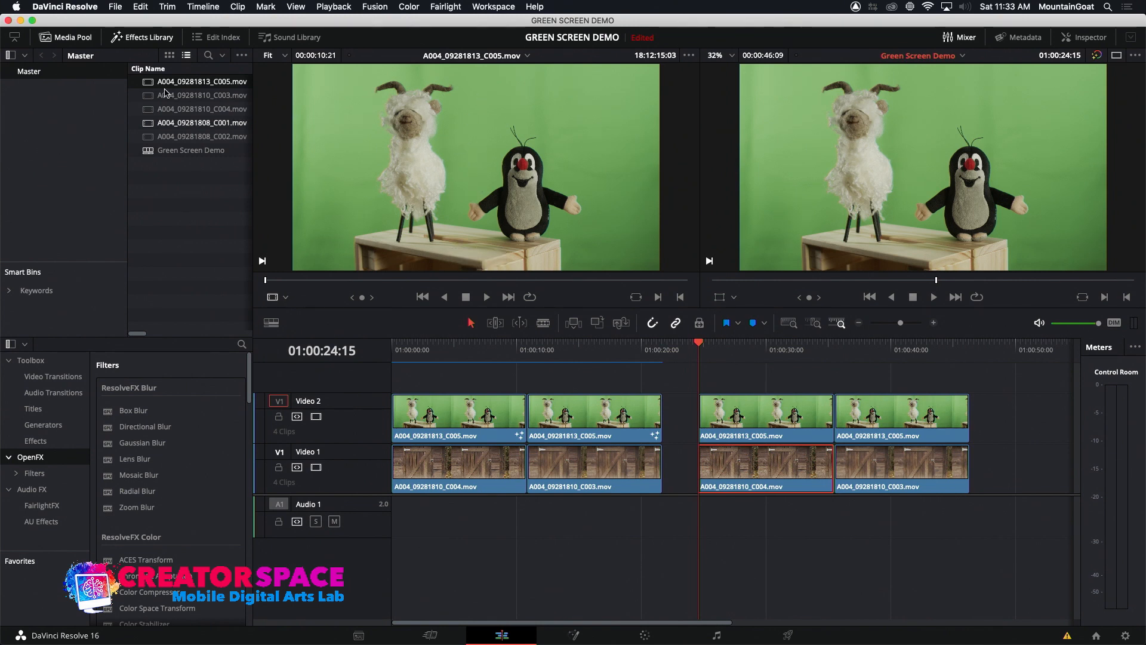
{"action": "left_click", "coordinate": [148, 85]}
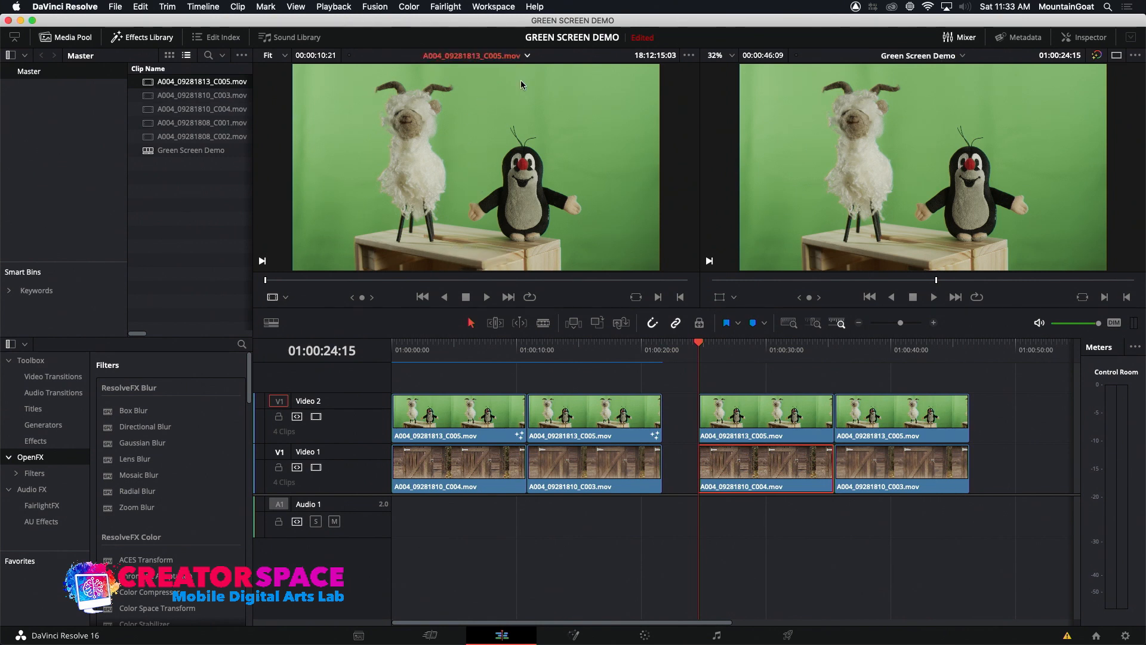
{"action": "left_click_drag", "start_coordinate": [431, 174], "coordinate": [707, 410]}
{"action": "left_click", "coordinate": [755, 351]}
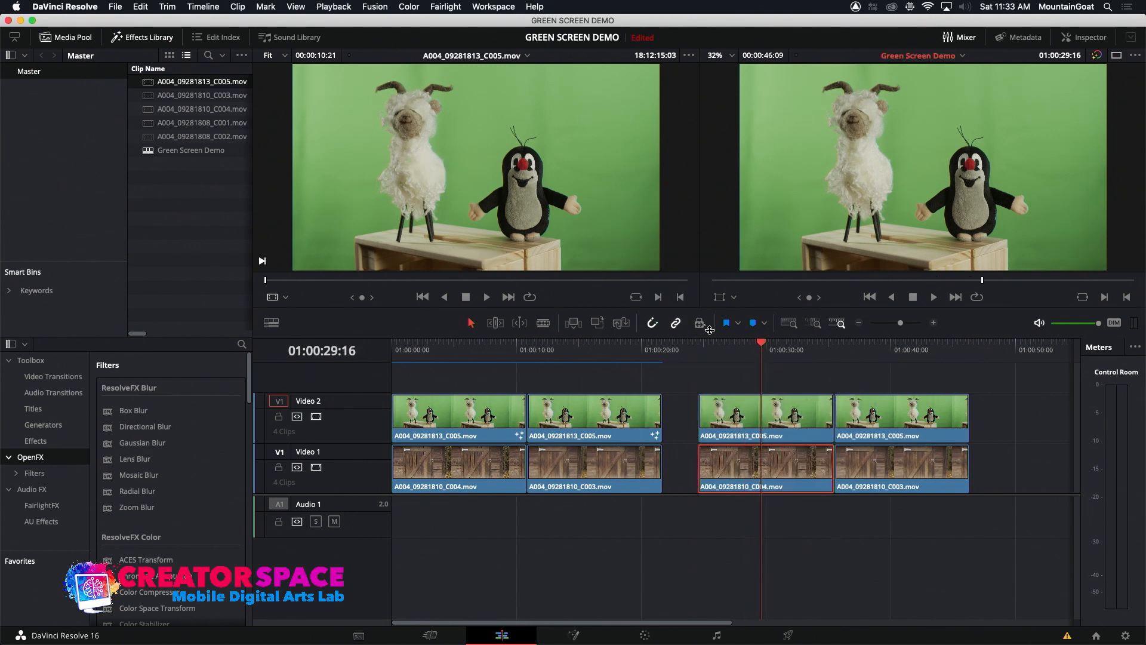
{"action": "left_click_drag", "start_coordinate": [717, 350], "coordinate": [700, 351]}
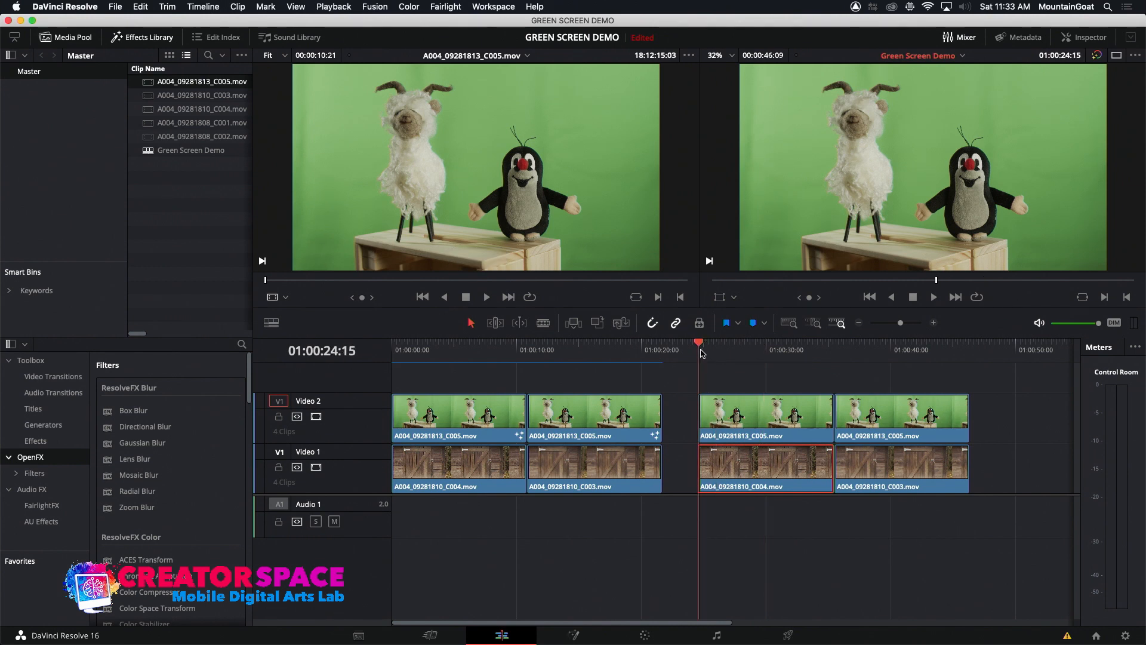
{"action": "left_click", "coordinate": [597, 324]}
{"action": "left_click", "coordinate": [781, 347]}
Load the background clip A004_09281810_C004.mov into the source viewer for review
{"action": "mouse_move", "coordinate": [505, 197]}
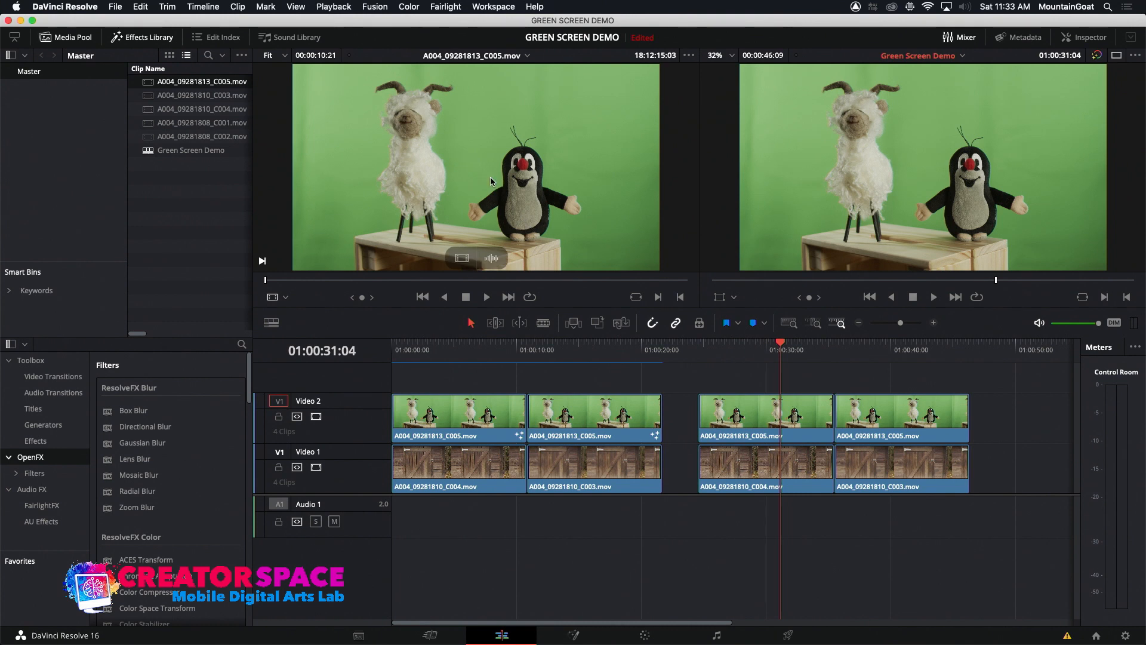
{"action": "left_click", "coordinate": [147, 96]}
{"action": "left_click", "coordinate": [149, 111]}
{"action": "left_click_drag", "start_coordinate": [365, 140], "coordinate": [363, 109]}
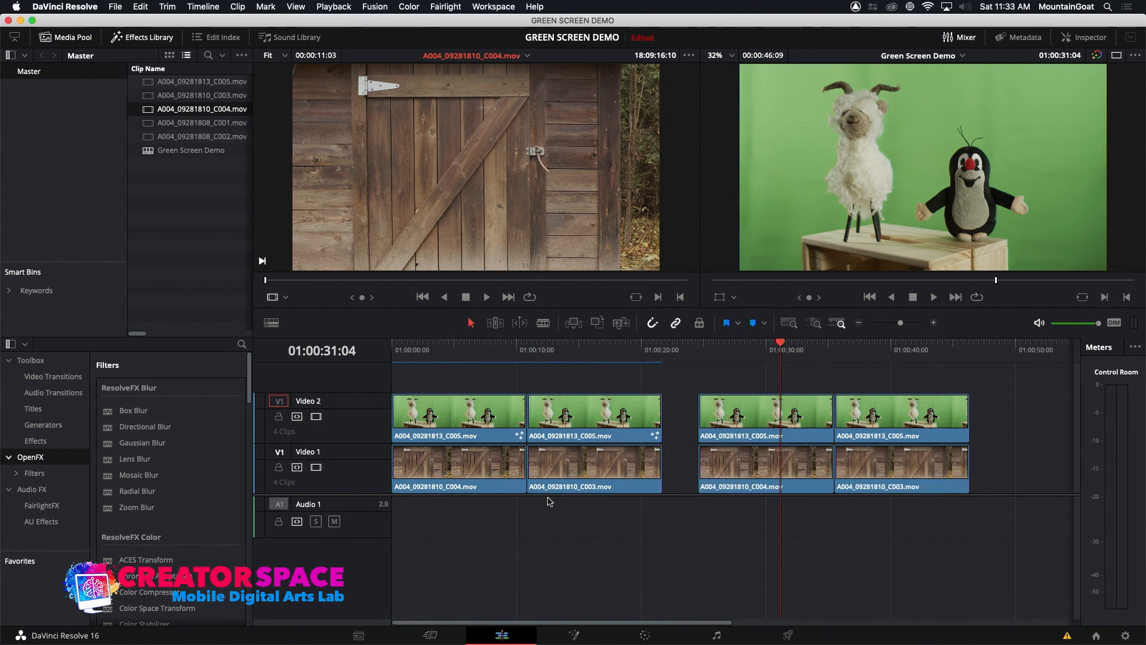
Compare the raw second-group clip with the keyed first-group clip, and toggle Video 2 off and on at 01:00:29:01
{"action": "left_click", "coordinate": [759, 355]}
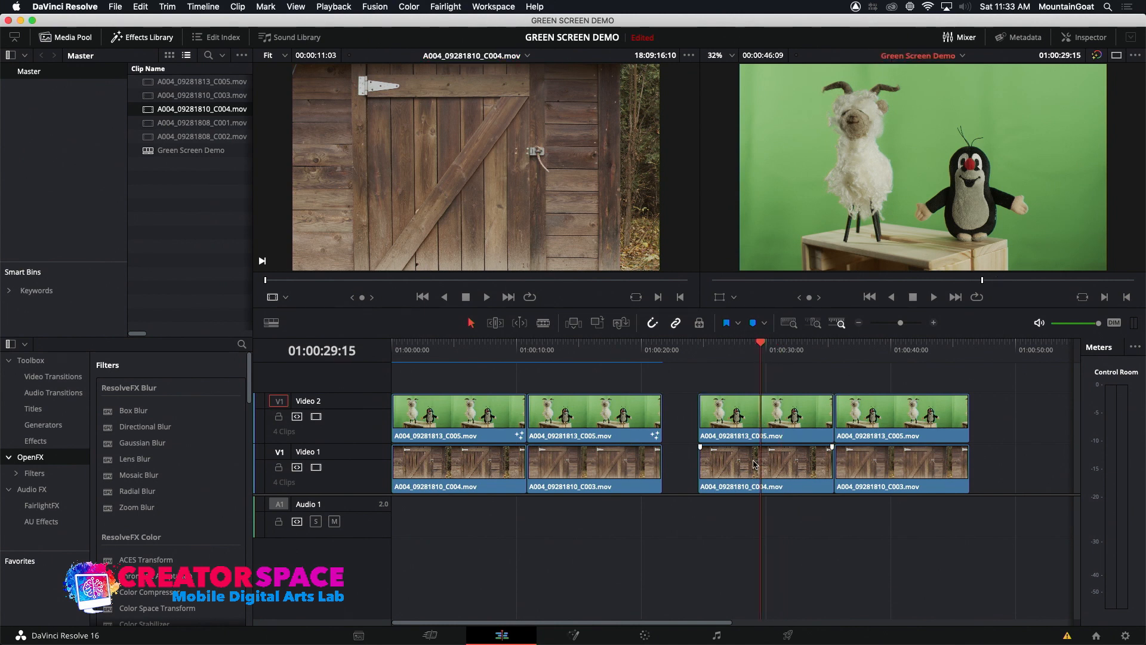
{"action": "left_click", "coordinate": [473, 352]}
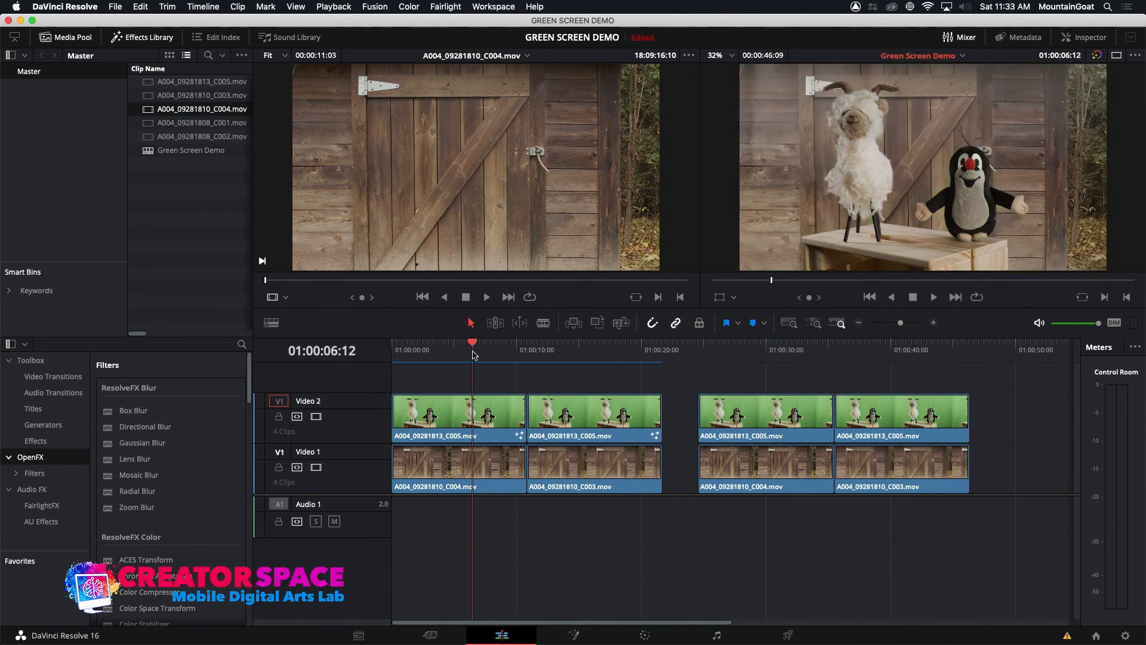
{"action": "left_click", "coordinate": [755, 350]}
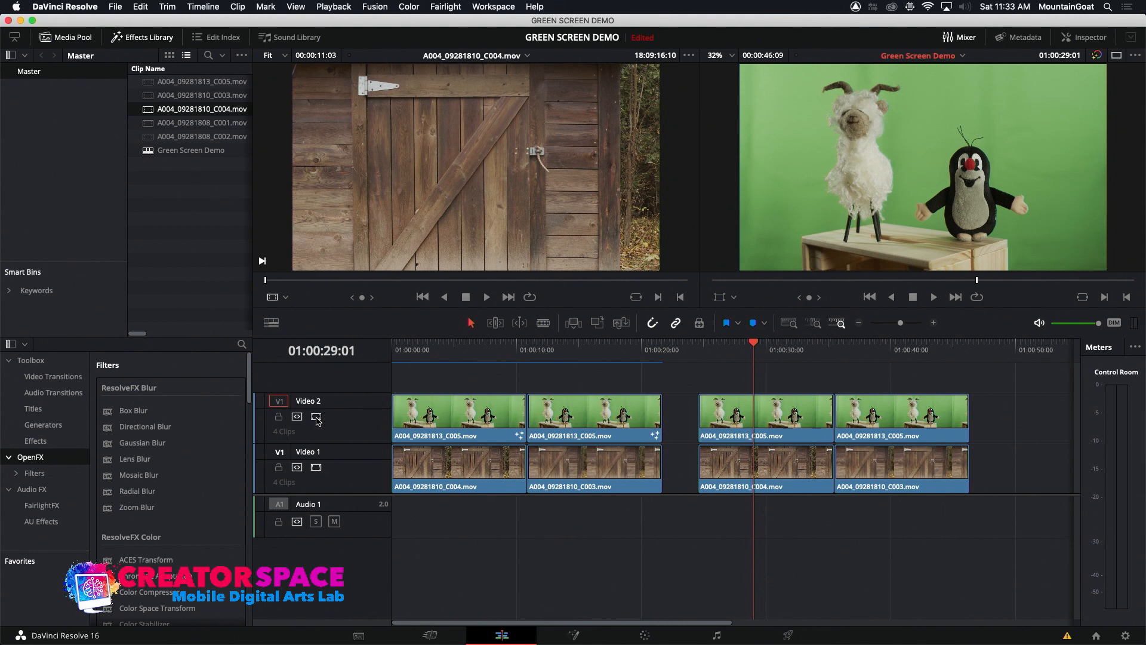
{"action": "left_click", "coordinate": [317, 417]}
{"action": "left_click", "coordinate": [317, 416]}
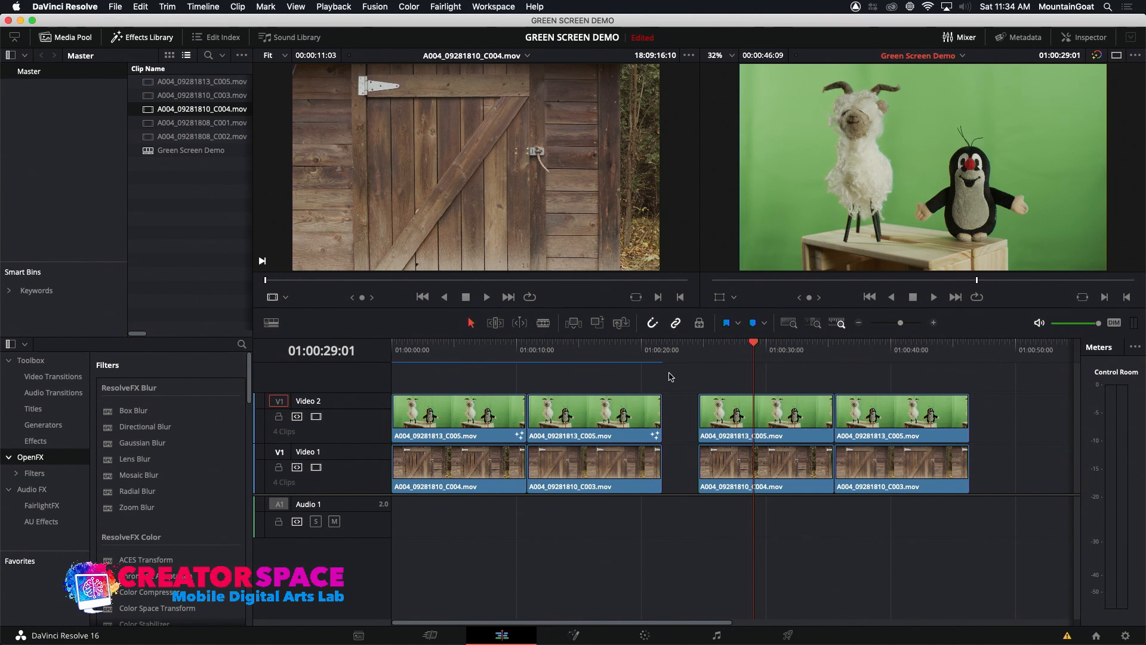
Examine the node graph of the clip at 01:00:29:01 in Fusion, and select its Video 1 background back in the edit timeline
{"action": "left_click", "coordinate": [574, 635]}
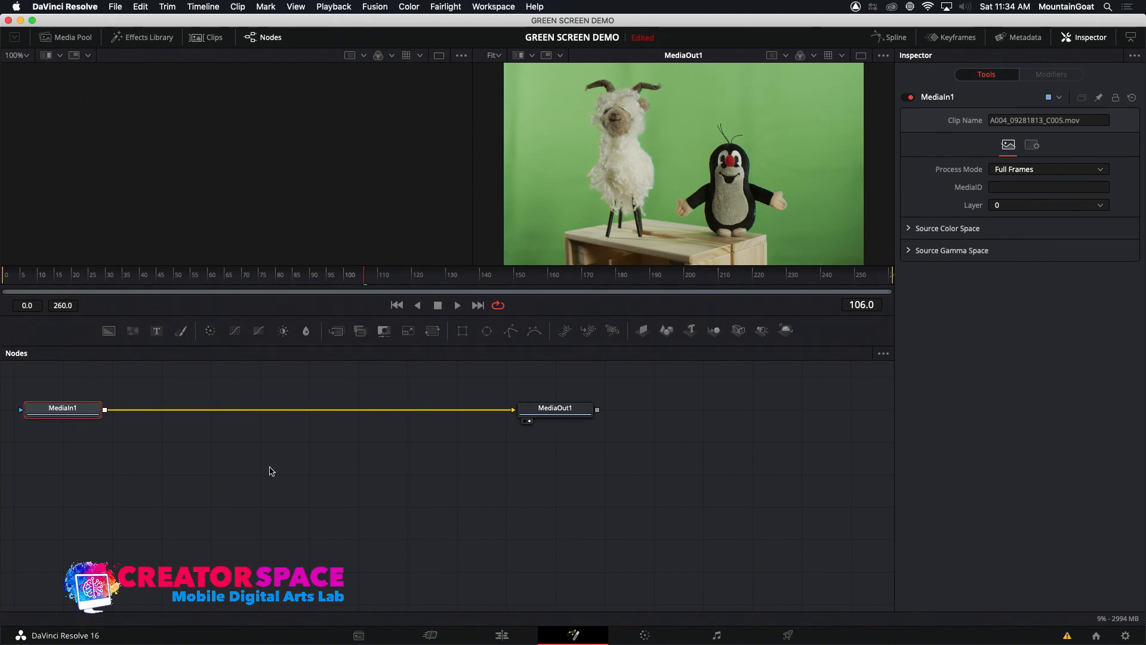
{"action": "mouse_move", "coordinate": [66, 413]}
{"action": "left_click", "coordinate": [531, 635]}
{"action": "left_click", "coordinate": [777, 481]}
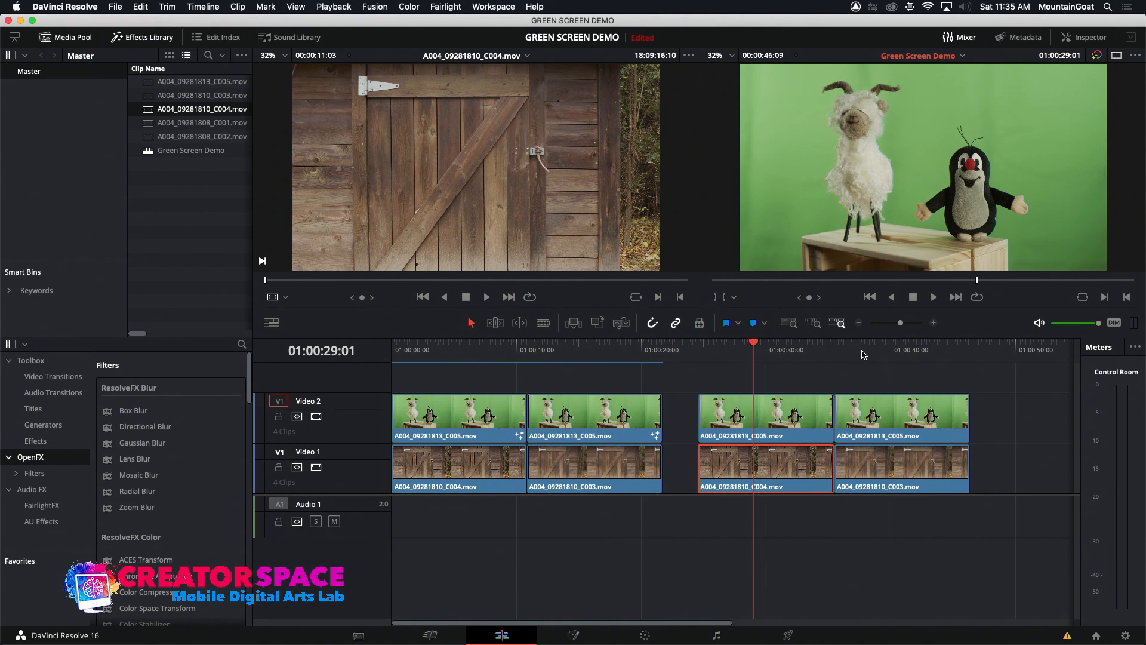
Add an Ultra Keyer between MediaIn1 and MediaOut1 in Fusion for the Video 2 clip at 01:00:30:11
{"action": "left_click", "coordinate": [771, 349]}
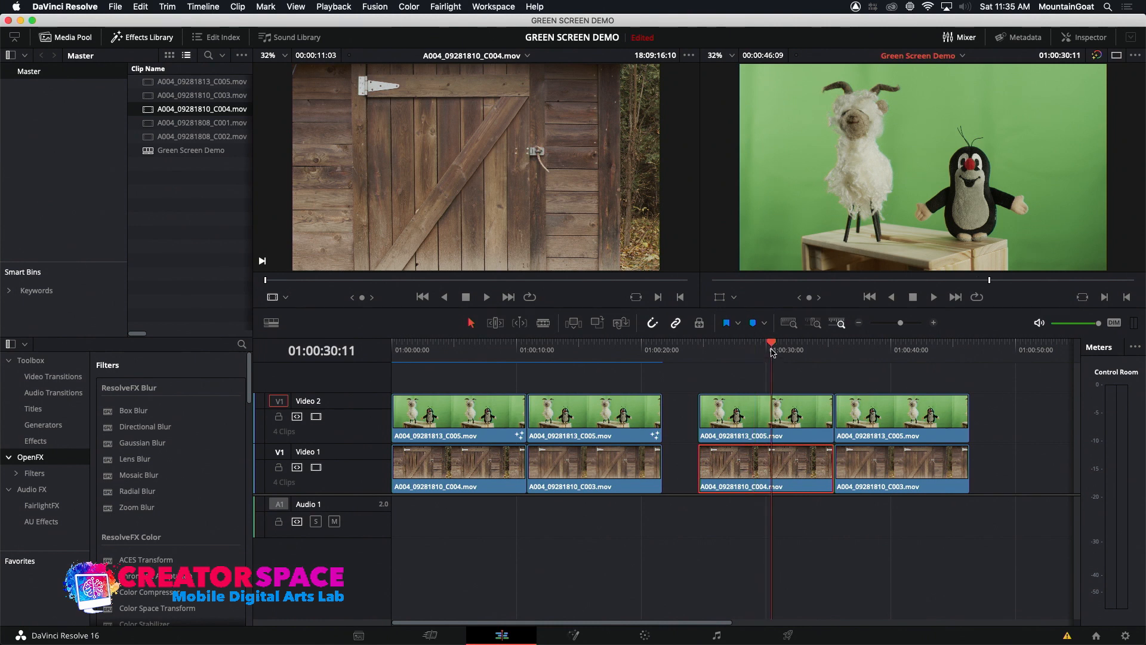
{"action": "left_click", "coordinate": [573, 635]}
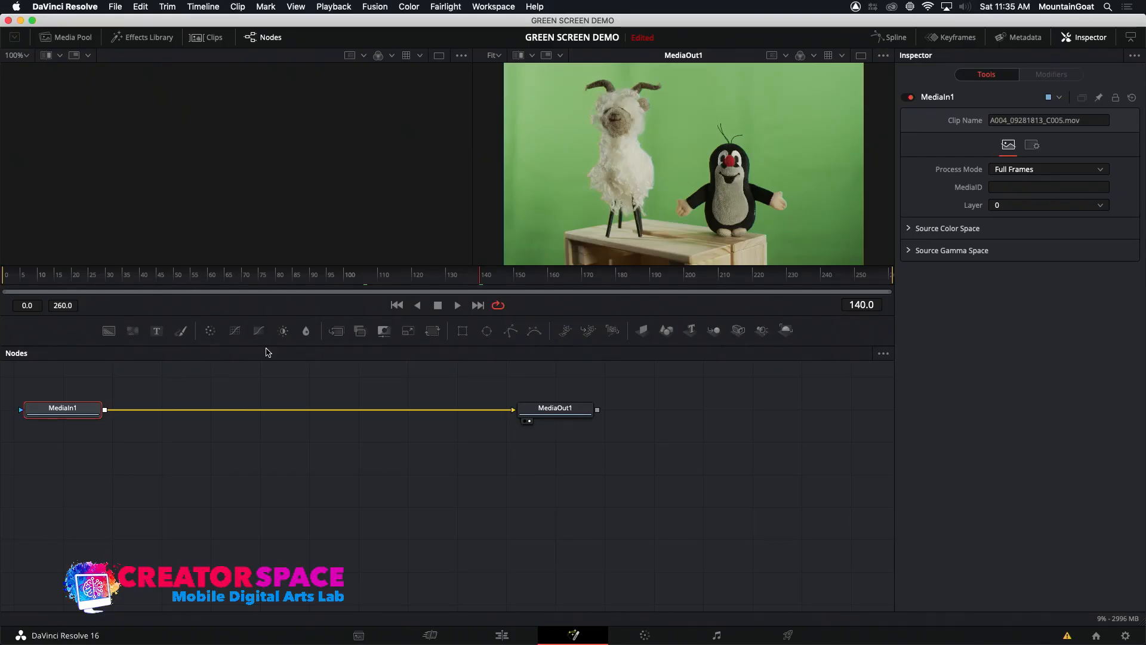
{"action": "right_click", "coordinate": [308, 414]}
{"action": "mouse_move", "coordinate": [326, 424]}
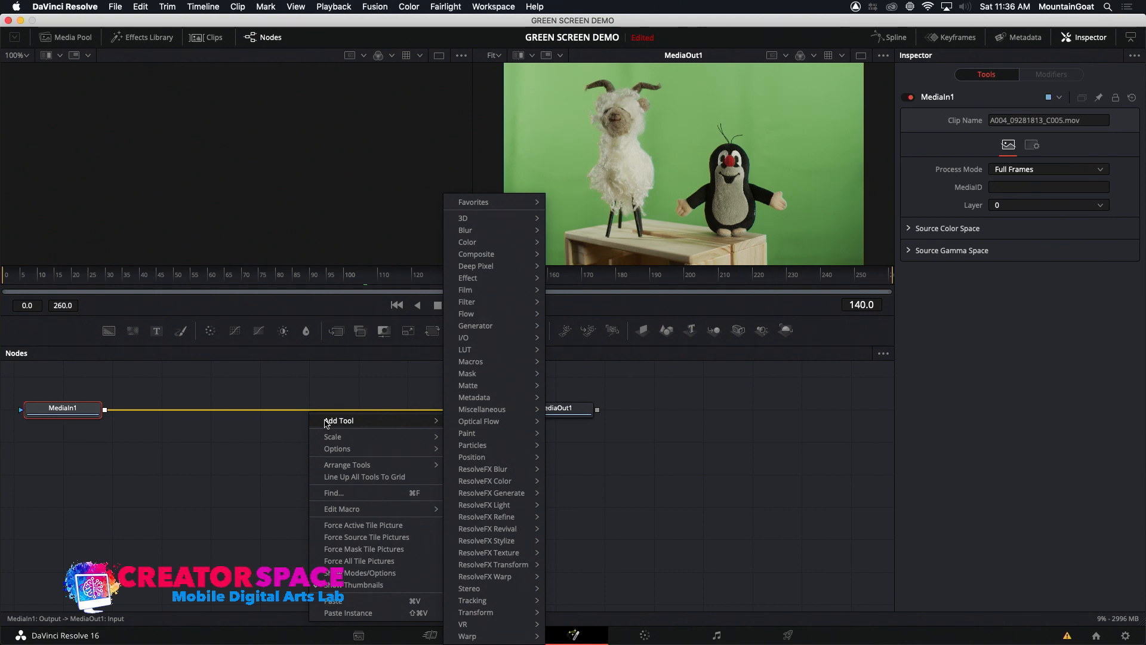
{"action": "mouse_move", "coordinate": [463, 386]}
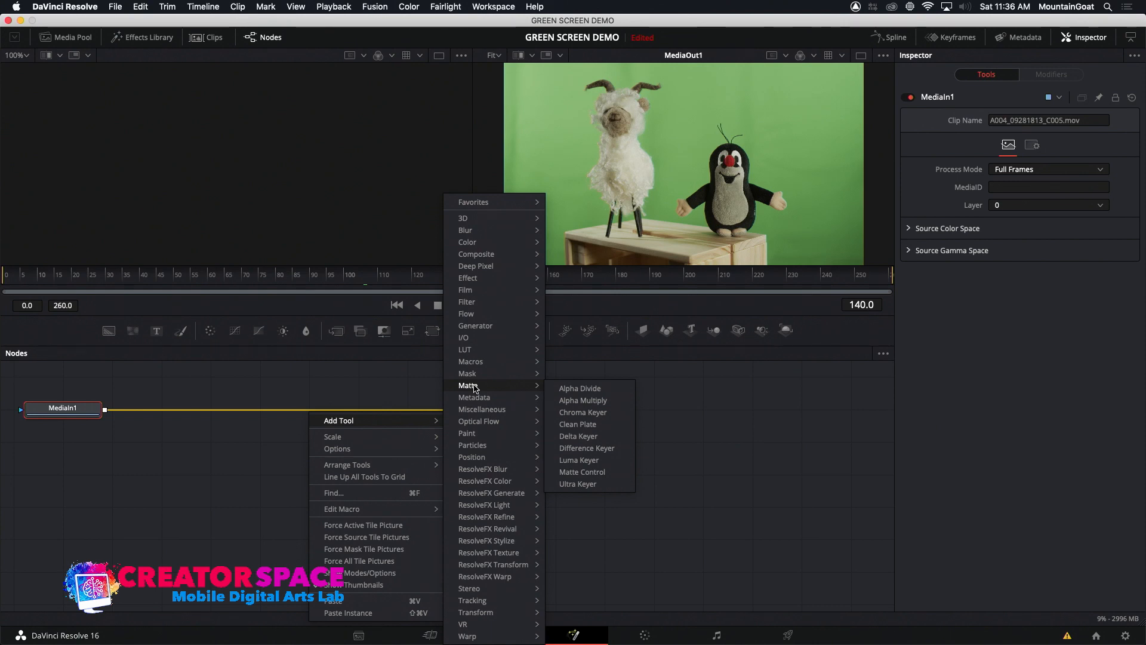
{"action": "left_click", "coordinate": [590, 485]}
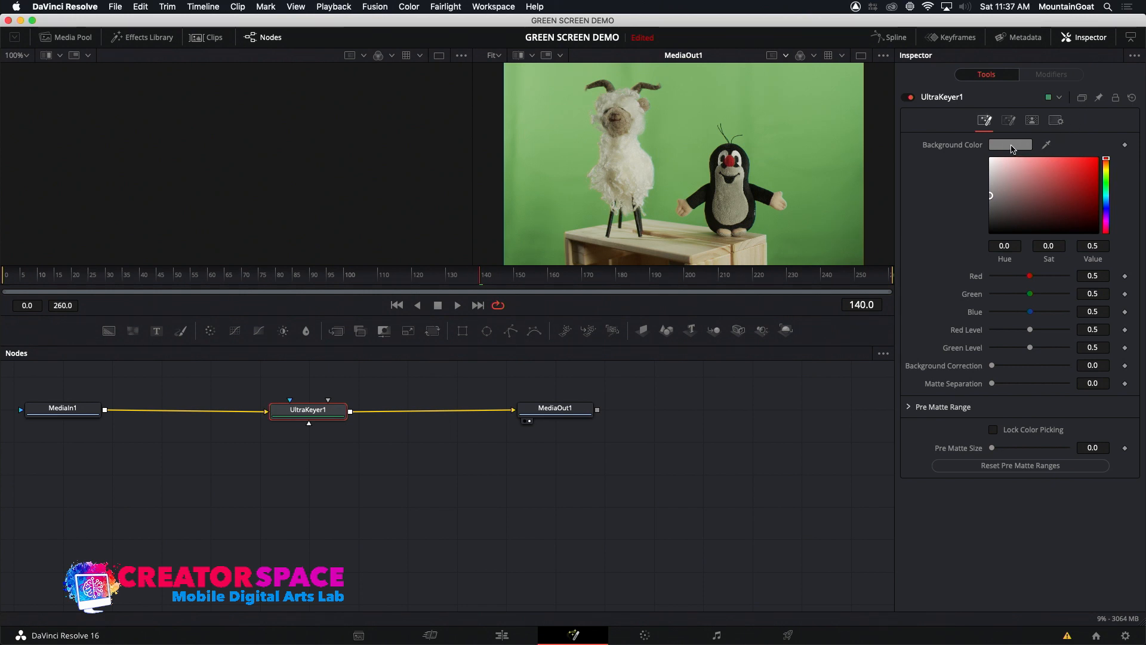
Set the Ultra Keyer's background color to a green sampled from the backdrop between the two puppets
{"action": "left_click", "coordinate": [1011, 146]}
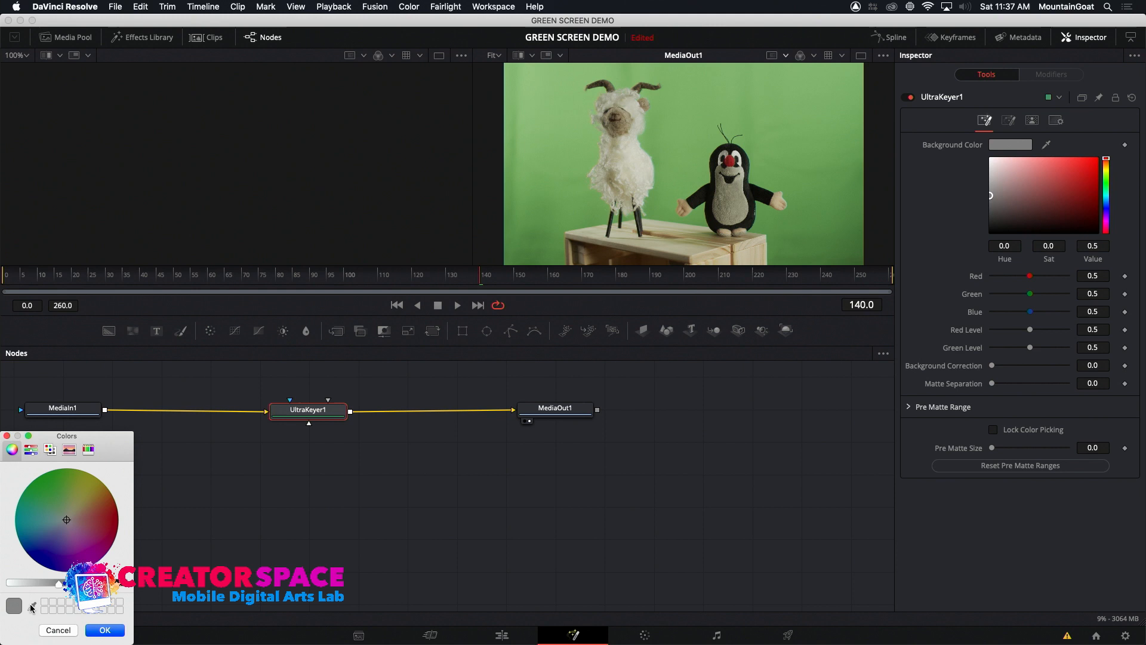
{"action": "left_click_drag", "start_coordinate": [113, 443], "coordinate": [474, 112]}
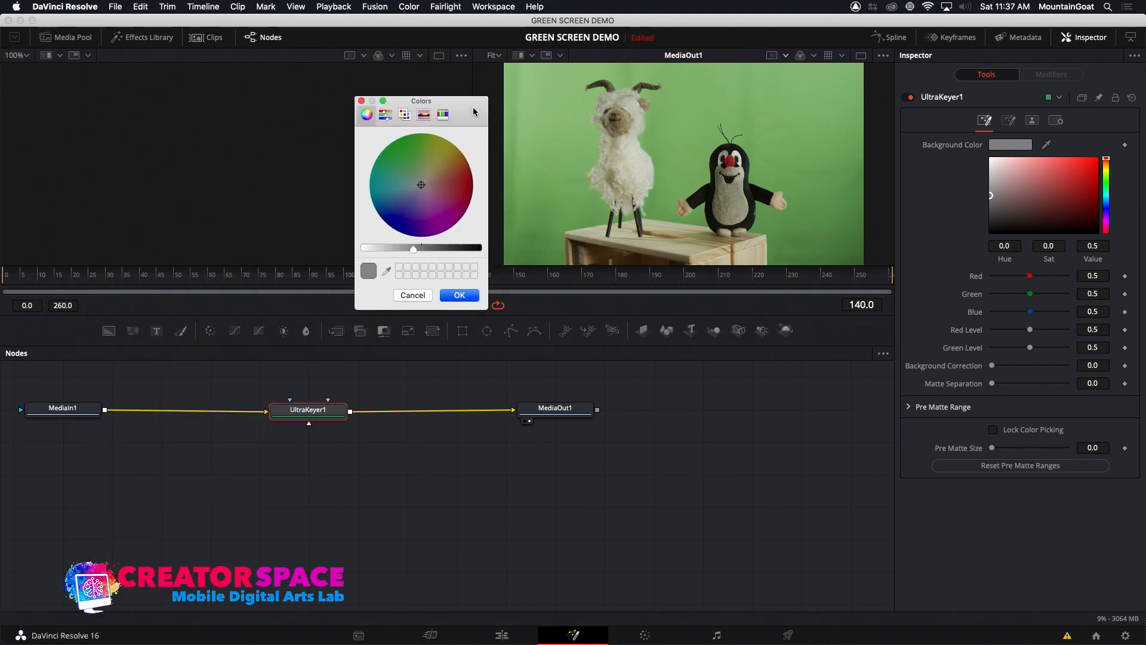
{"action": "left_click", "coordinate": [387, 273]}
{"action": "left_click", "coordinate": [681, 129]}
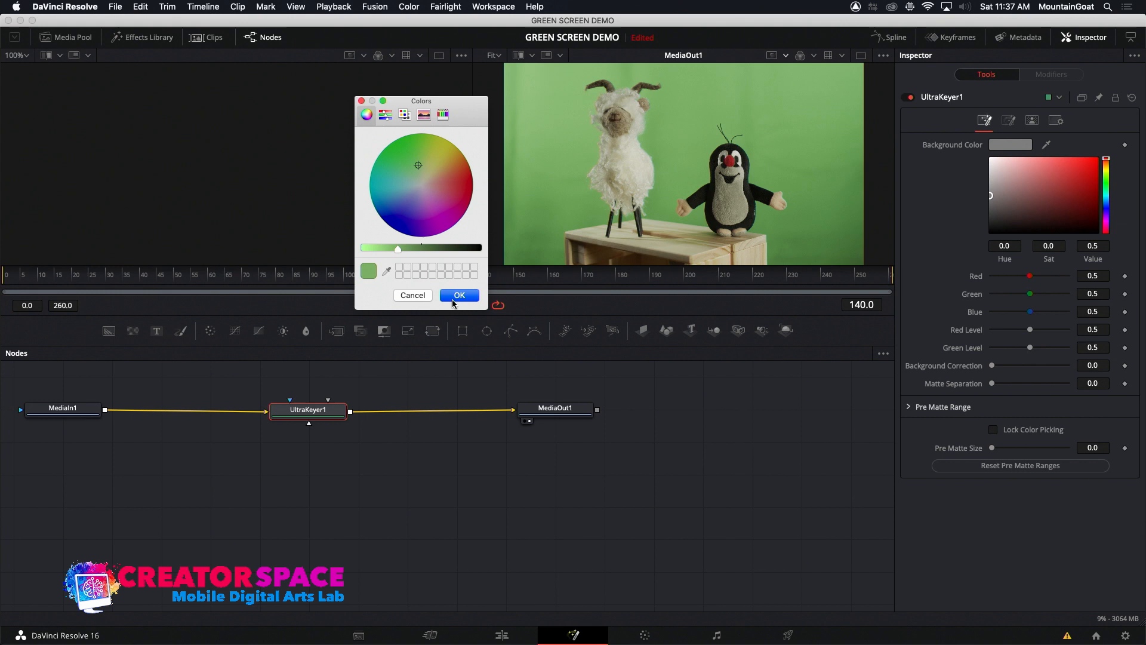
{"action": "left_click", "coordinate": [458, 295]}
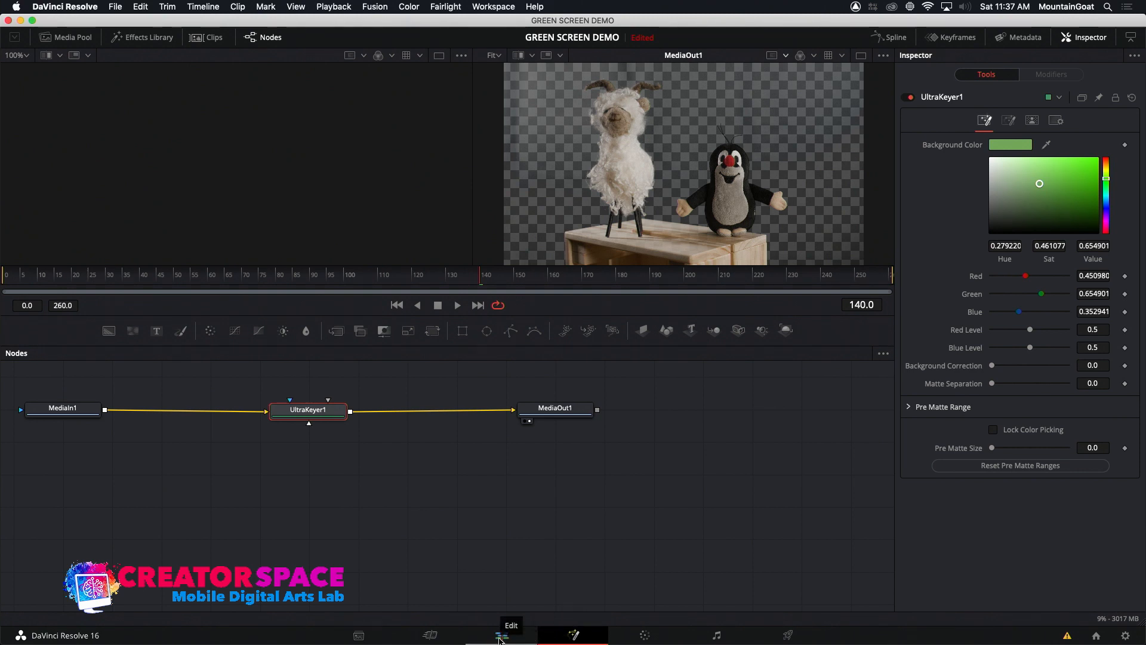
Check the key over the barn door in the edit timeline, and set the Ultra Keyer's Blue Level to 0.559 and Red Level to 0.543
{"action": "left_click", "coordinate": [500, 636]}
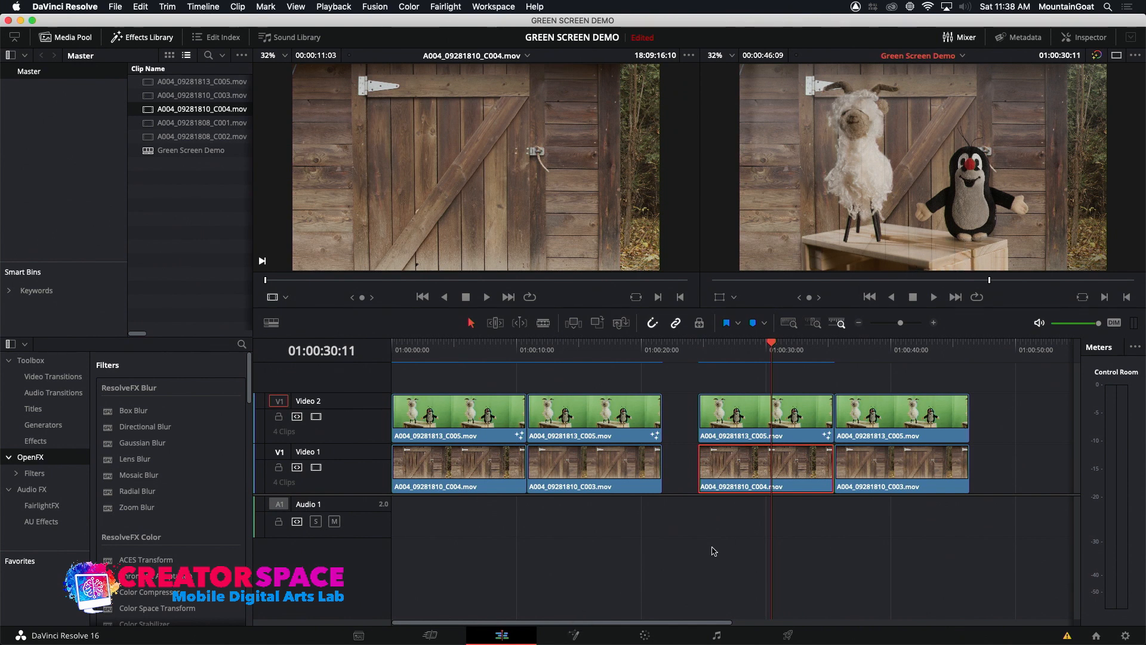
{"action": "left_click", "coordinate": [581, 639]}
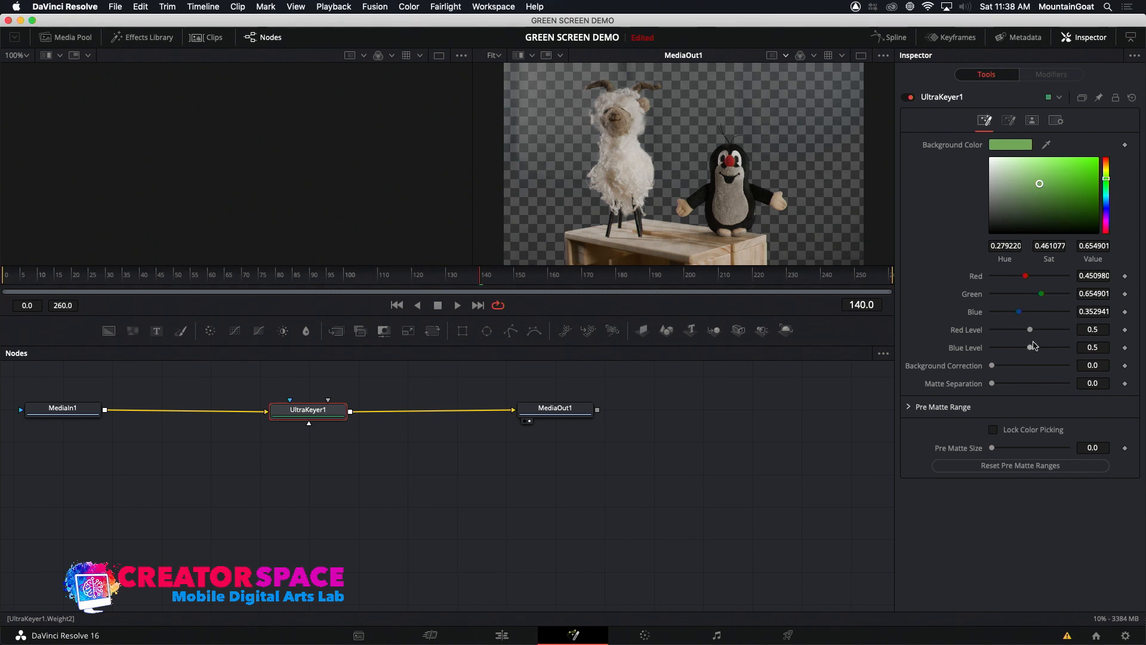
{"action": "mouse_move", "coordinate": [1031, 348]}
{"action": "left_mouse_down"}
{"action": "mouse_move", "coordinate": [1044, 346]}
{"action": "mouse_move", "coordinate": [1017, 350]}
{"action": "mouse_move", "coordinate": [1044, 348]}
{"action": "mouse_move", "coordinate": [1035, 335]}
{"action": "left_mouse_up"}
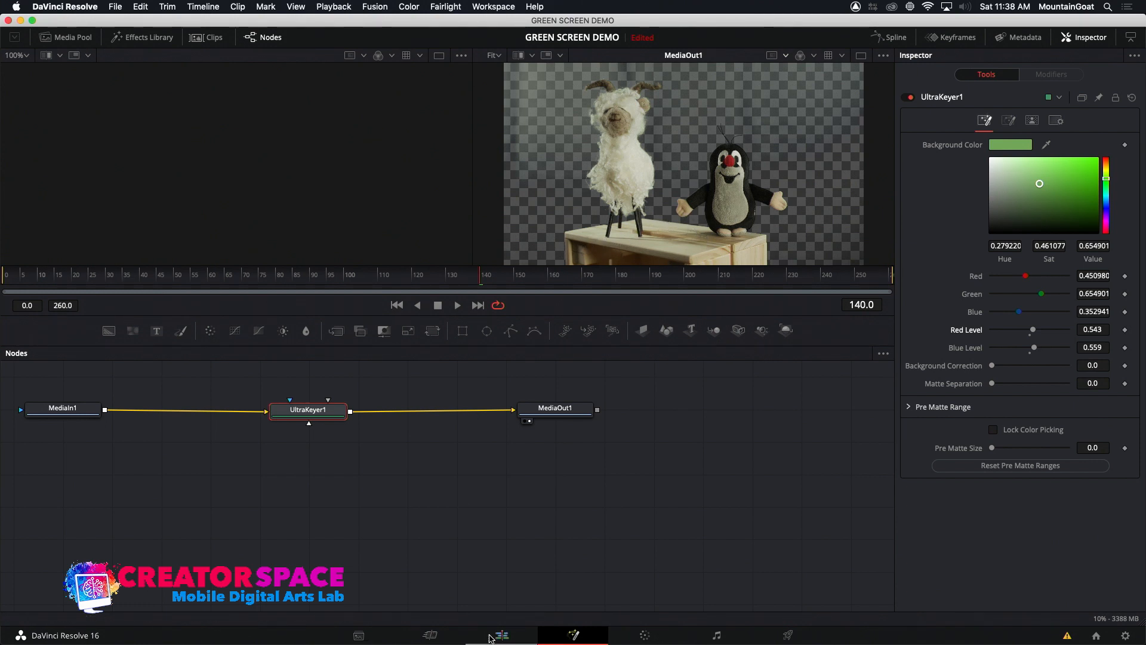
Play the keyed composite from 01:00:30:07 in the edit timeline and compare it with the first-group composite at 01:00:07:13
{"action": "left_click", "coordinate": [501, 635]}
{"action": "left_click_drag", "start_coordinate": [734, 344], "coordinate": [769, 344]}
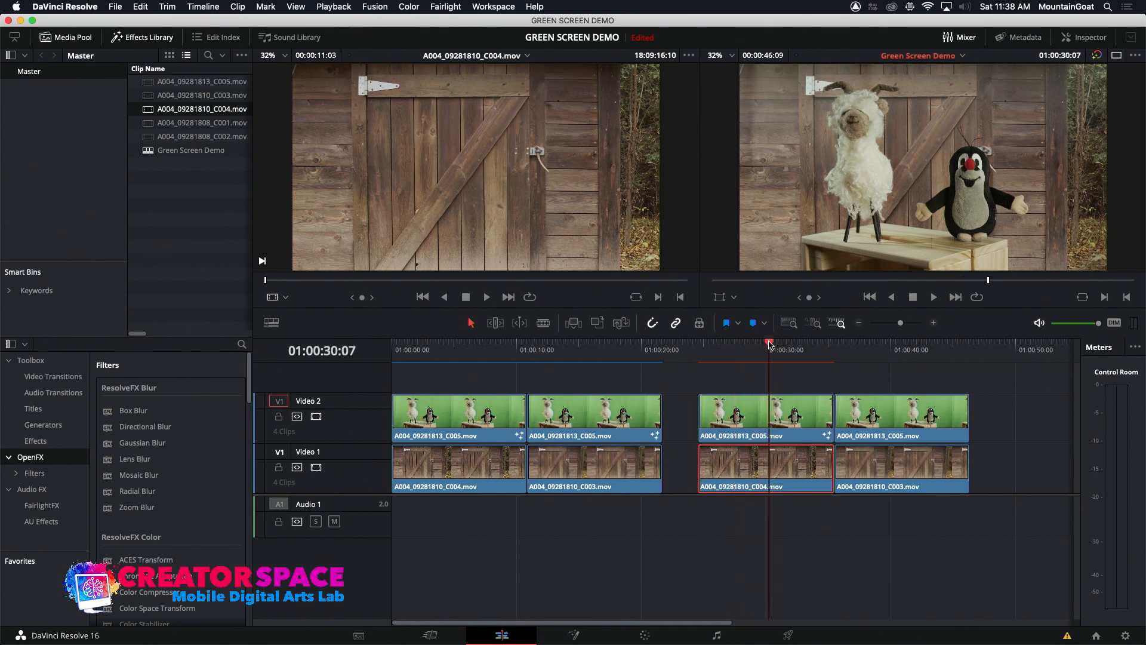
{"action": "key", "text": "space"}
{"action": "key", "text": "space"}
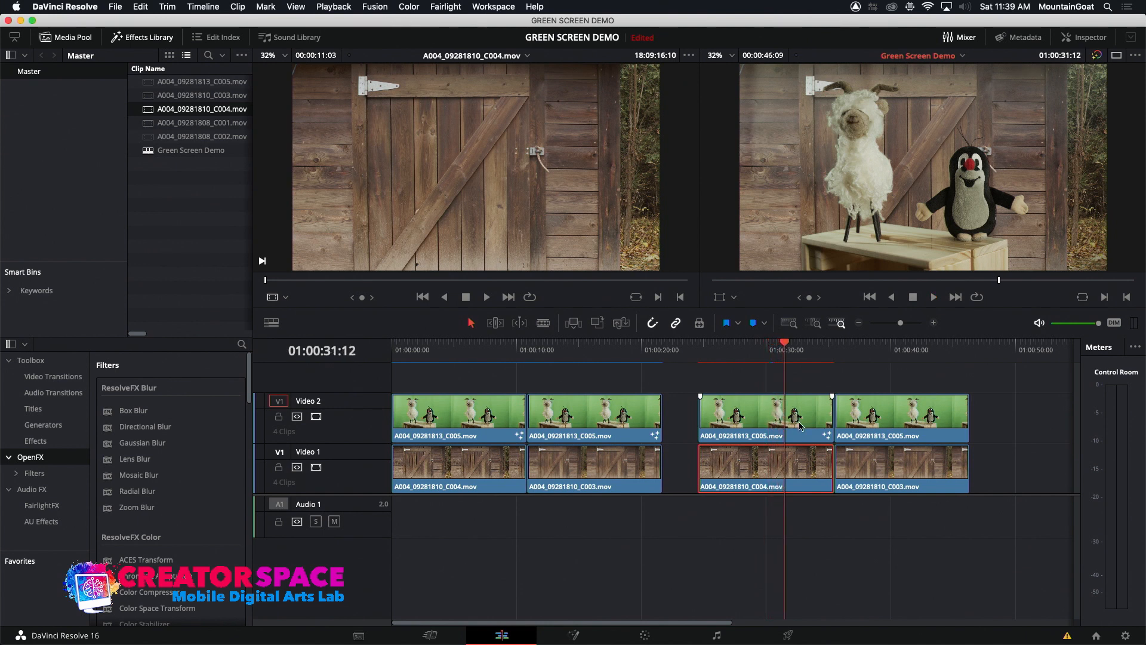
{"action": "left_click", "coordinate": [486, 357]}
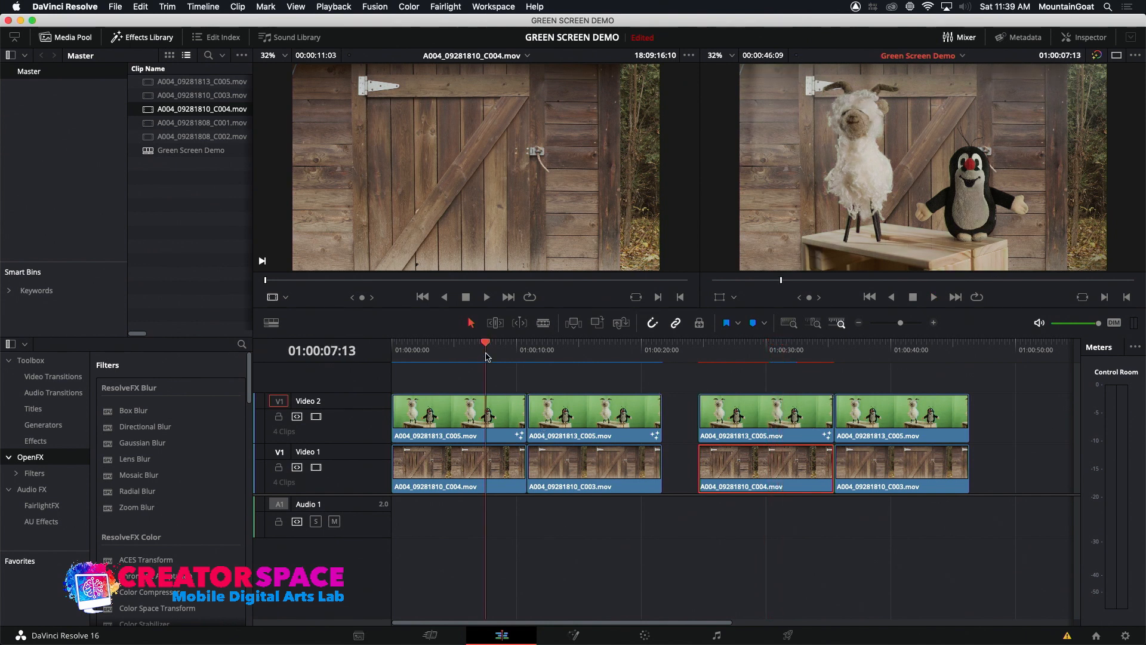
{"action": "left_click", "coordinate": [757, 348]}
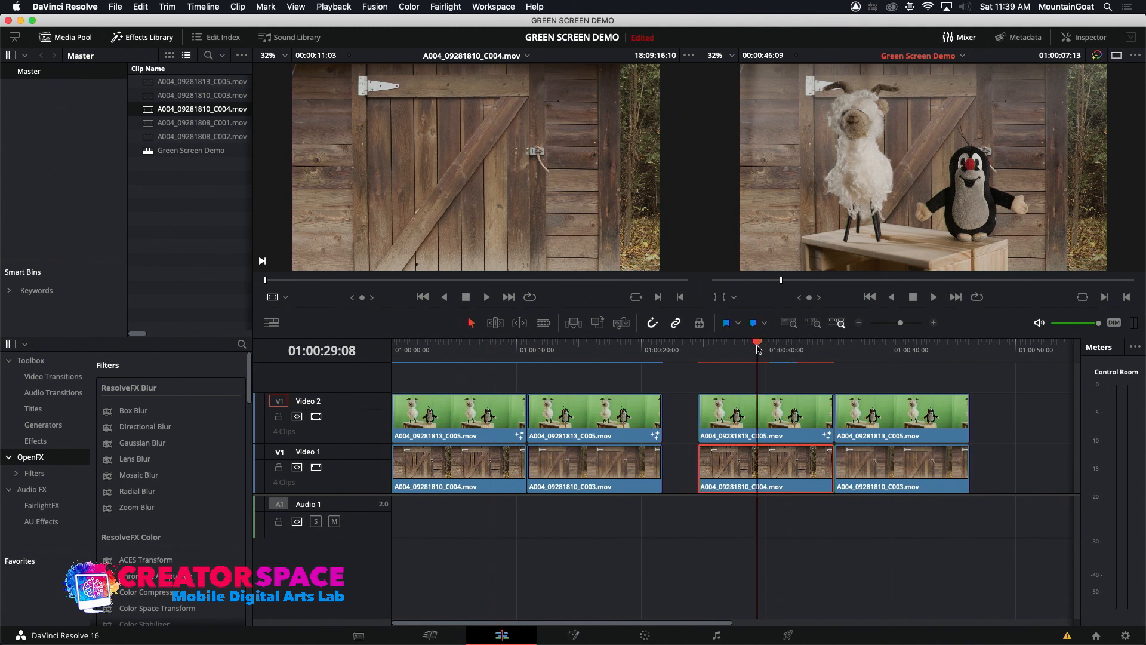
Refine the first second-group clip's Ultra Keyer in Fusion with Background Correction 0.102, Green 0.701 and Blue Level 0.661
{"action": "left_click", "coordinate": [767, 425]}
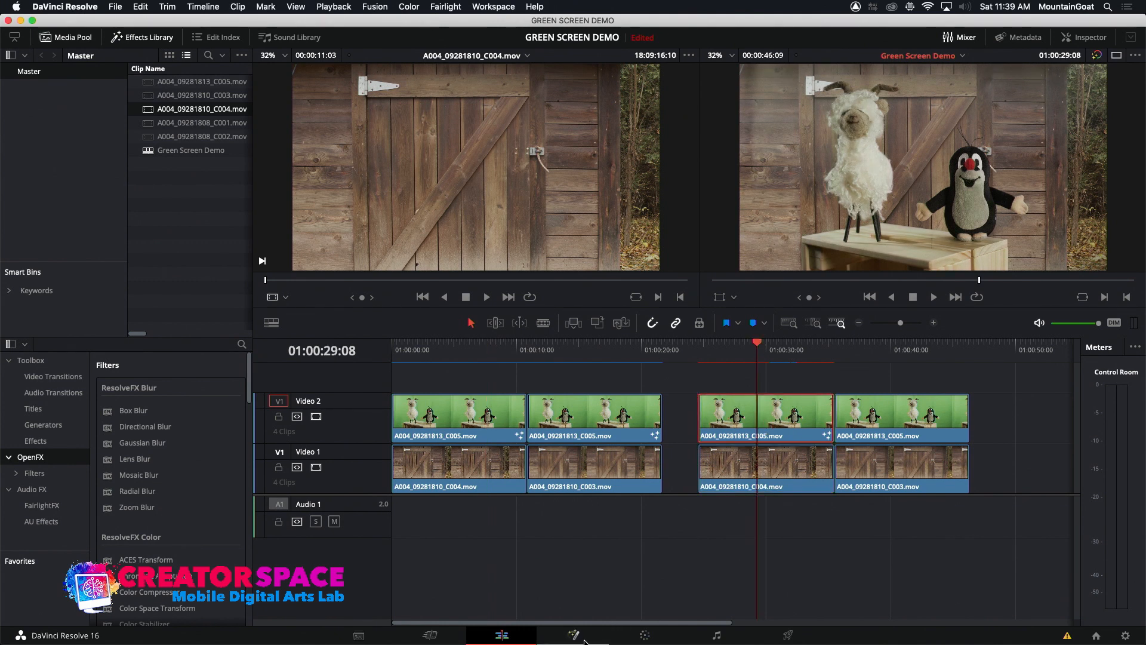
{"action": "left_click", "coordinate": [573, 635]}
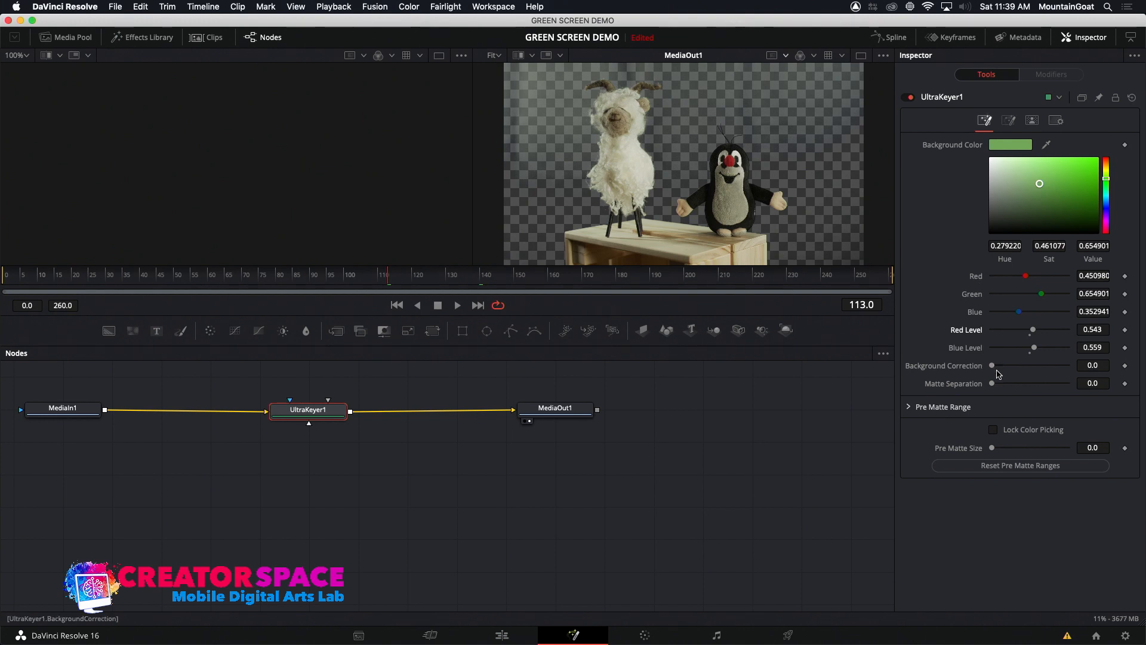
{"action": "left_click_drag", "start_coordinate": [994, 369], "coordinate": [966, 391]}
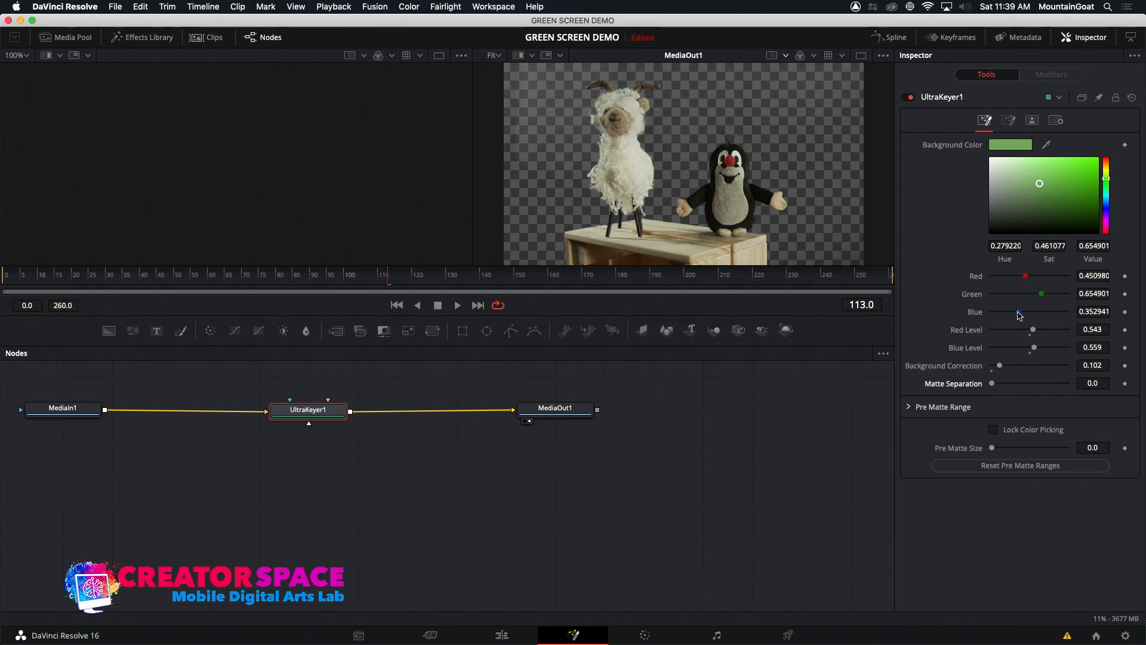
{"action": "left_click_drag", "start_coordinate": [1041, 296], "coordinate": [1044, 293]}
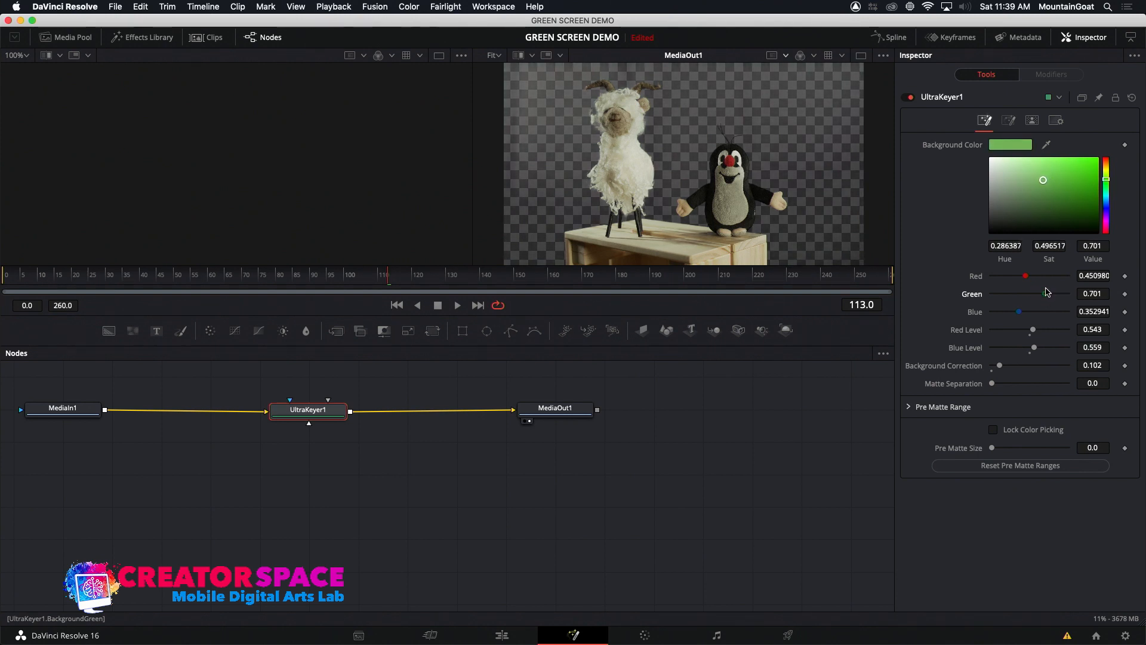
{"action": "left_click_drag", "start_coordinate": [1034, 348], "coordinate": [1045, 346]}
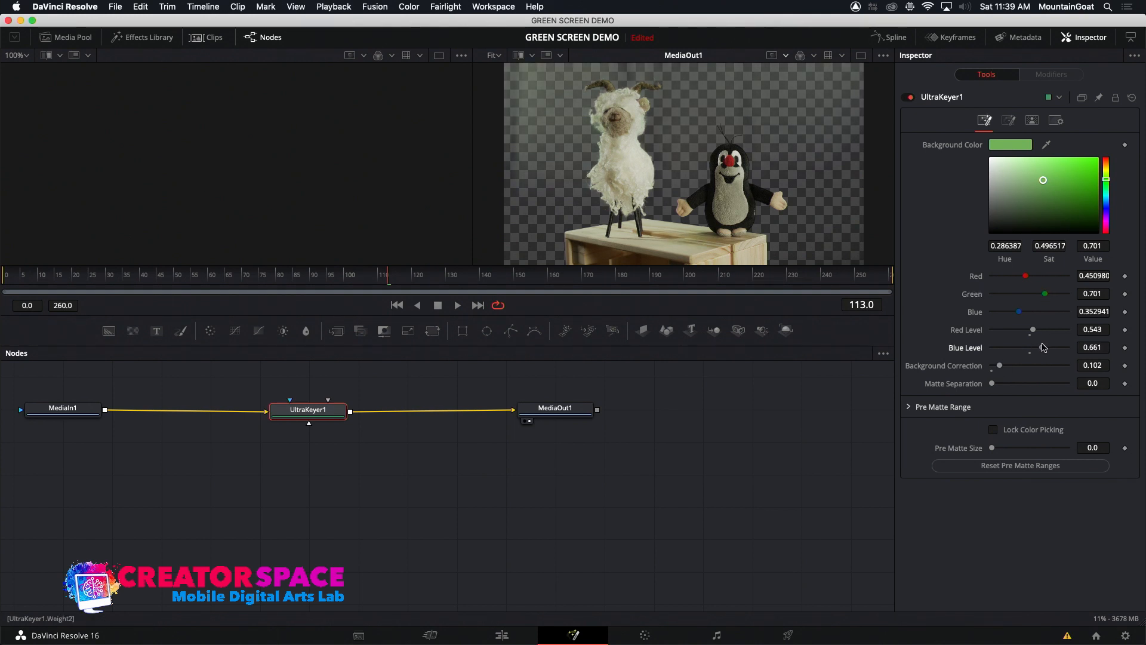
Review the refined key in the edit timeline by playing the composite and checking it at 01:00:32:13
{"action": "left_click", "coordinate": [501, 635]}
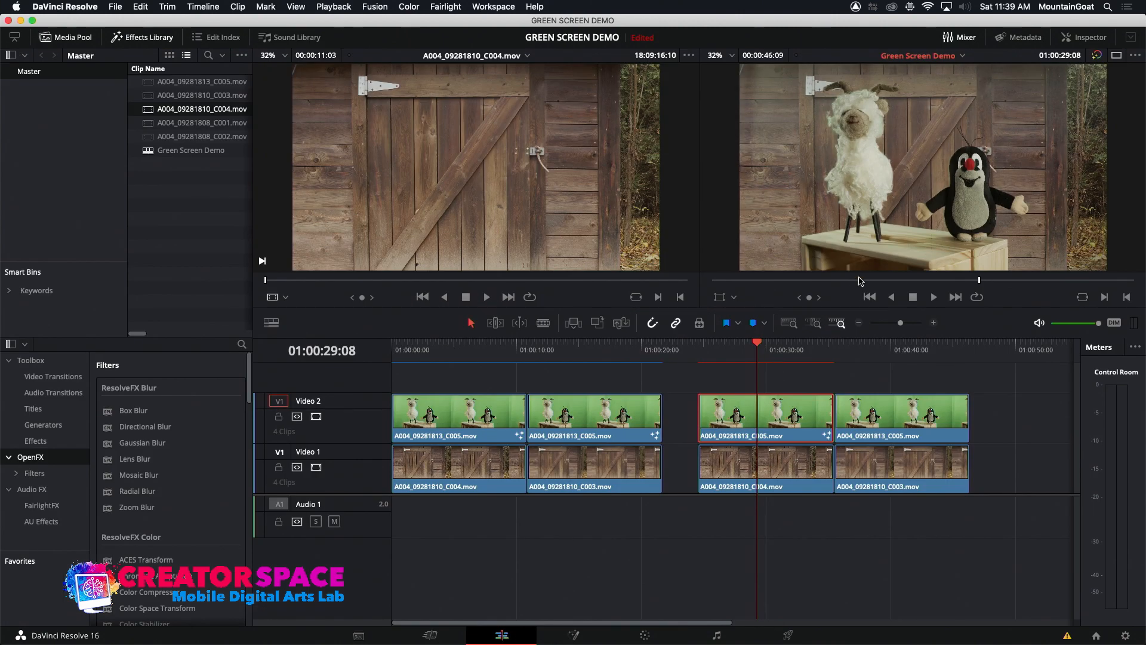
{"action": "left_click_drag", "start_coordinate": [750, 351], "coordinate": [758, 352]}
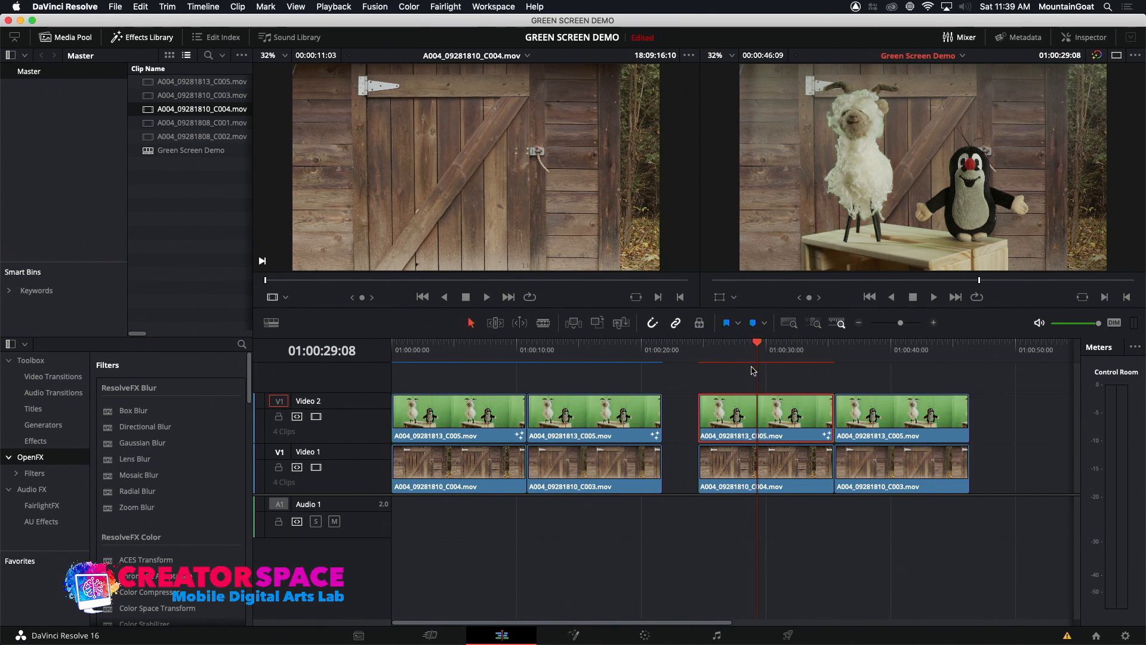
{"action": "left_click", "coordinate": [722, 356]}
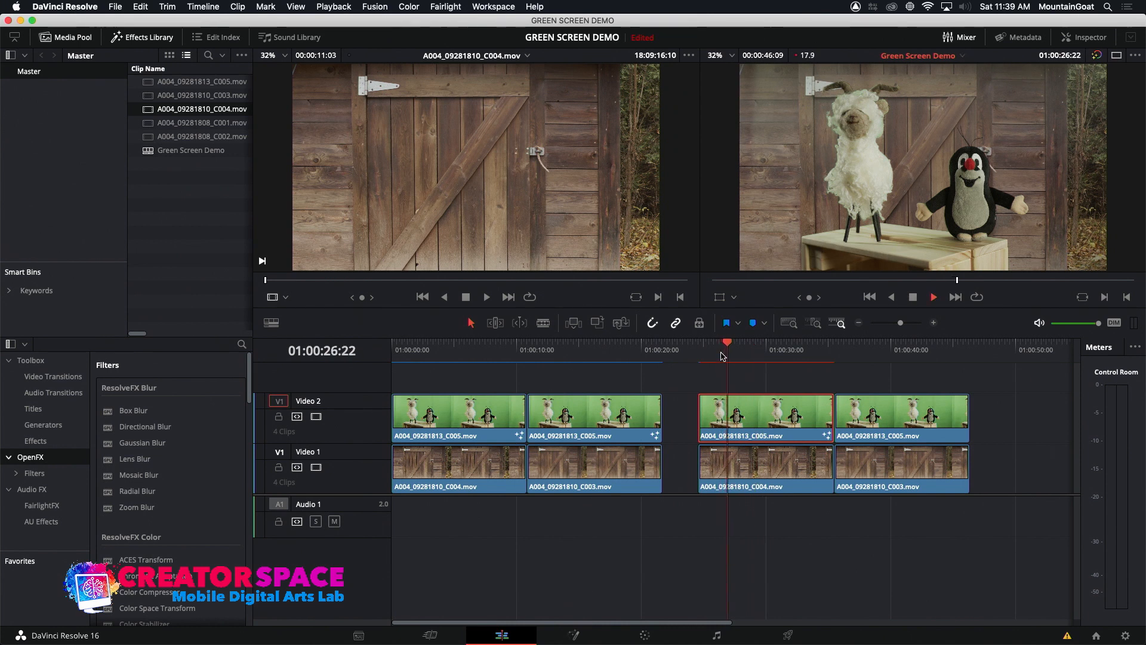
{"action": "key", "text": "space"}
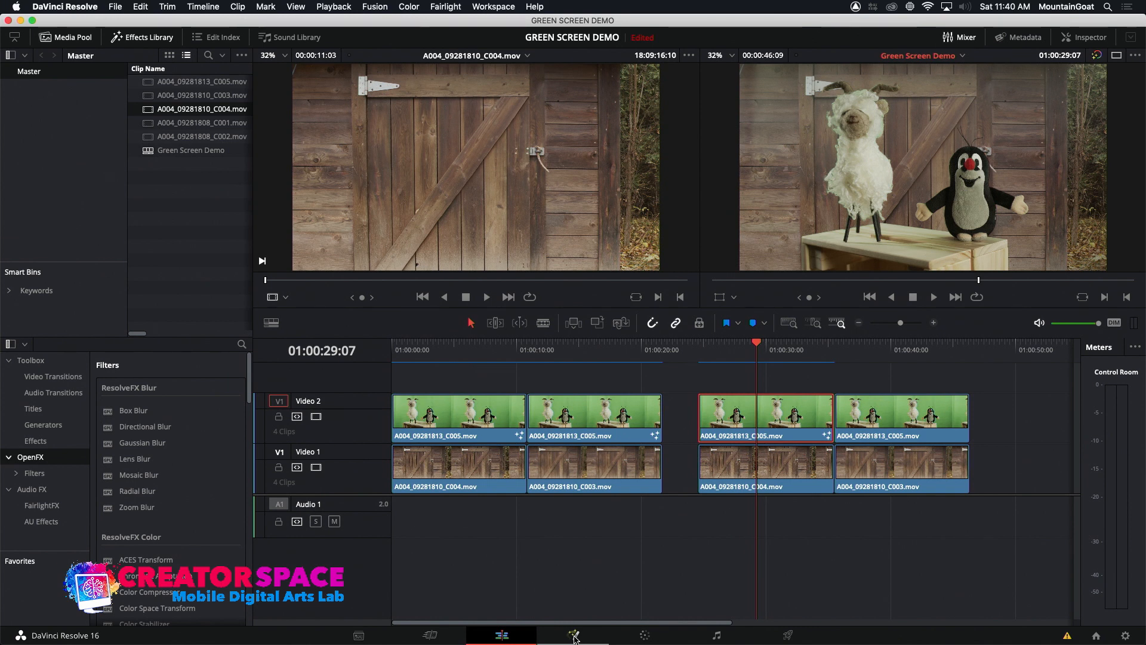
{"action": "left_click", "coordinate": [792, 350]}
{"action": "left_click", "coordinate": [798, 350]}
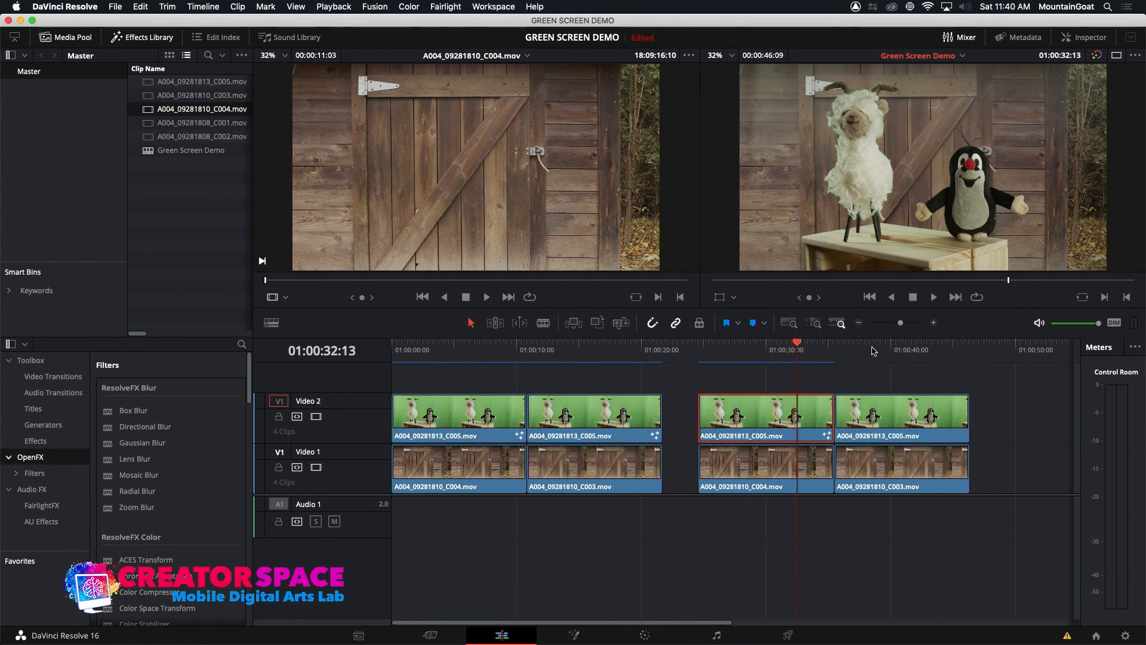
Open the second clip of the second Video 2 group in Fusion and insert a Chroma Keyer between MediaIn1 and MediaOut1
{"action": "left_click", "coordinate": [873, 350]}
{"action": "left_click", "coordinate": [873, 414]}
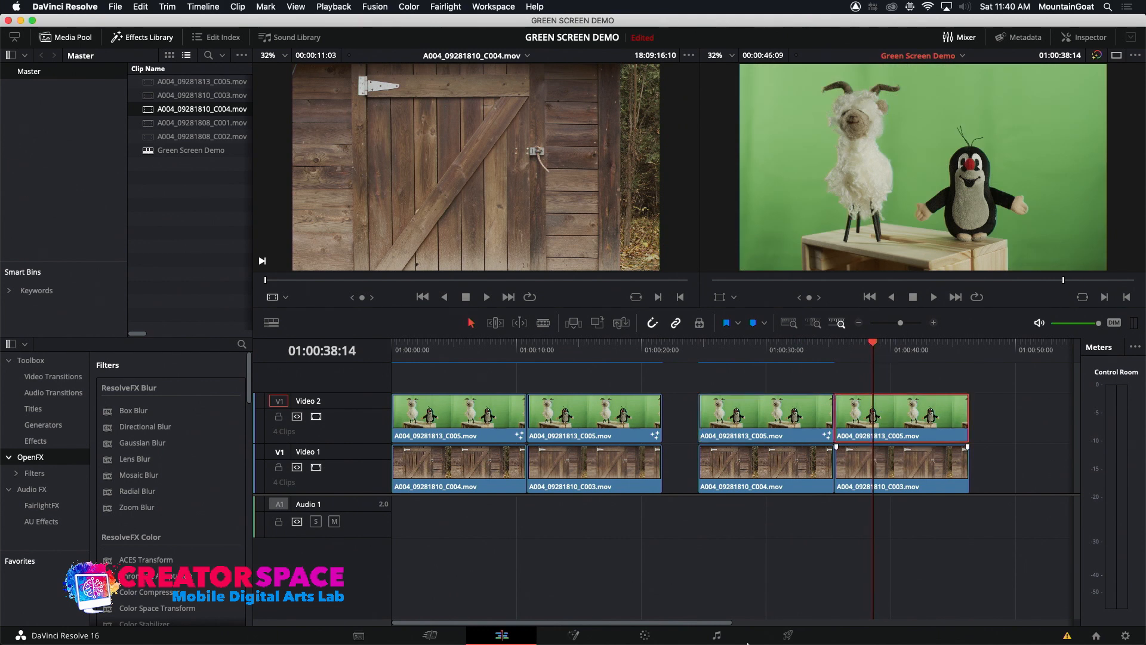
{"action": "left_click", "coordinate": [576, 637]}
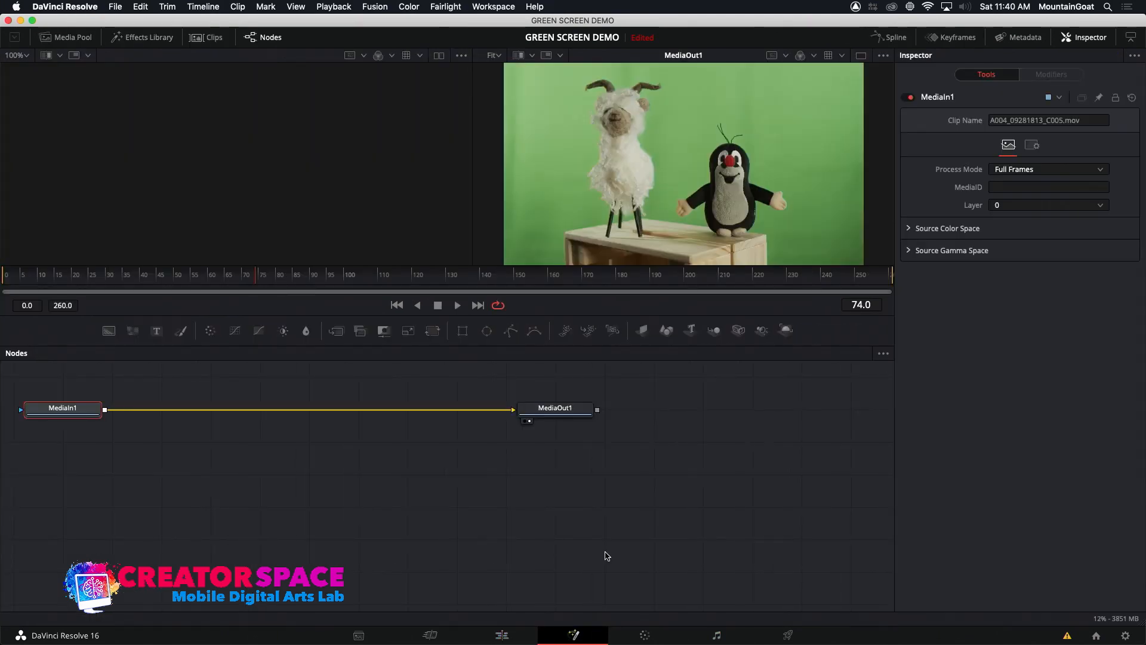
{"action": "right_click", "coordinate": [302, 413]}
{"action": "mouse_move", "coordinate": [327, 421]}
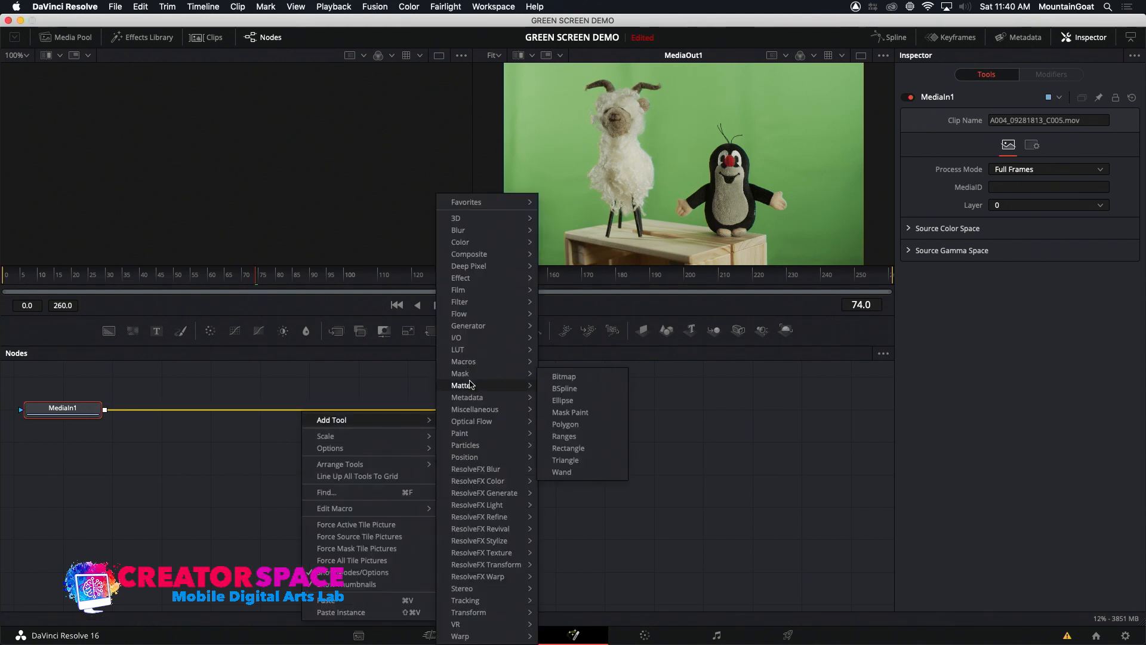
{"action": "mouse_move", "coordinate": [529, 402]}
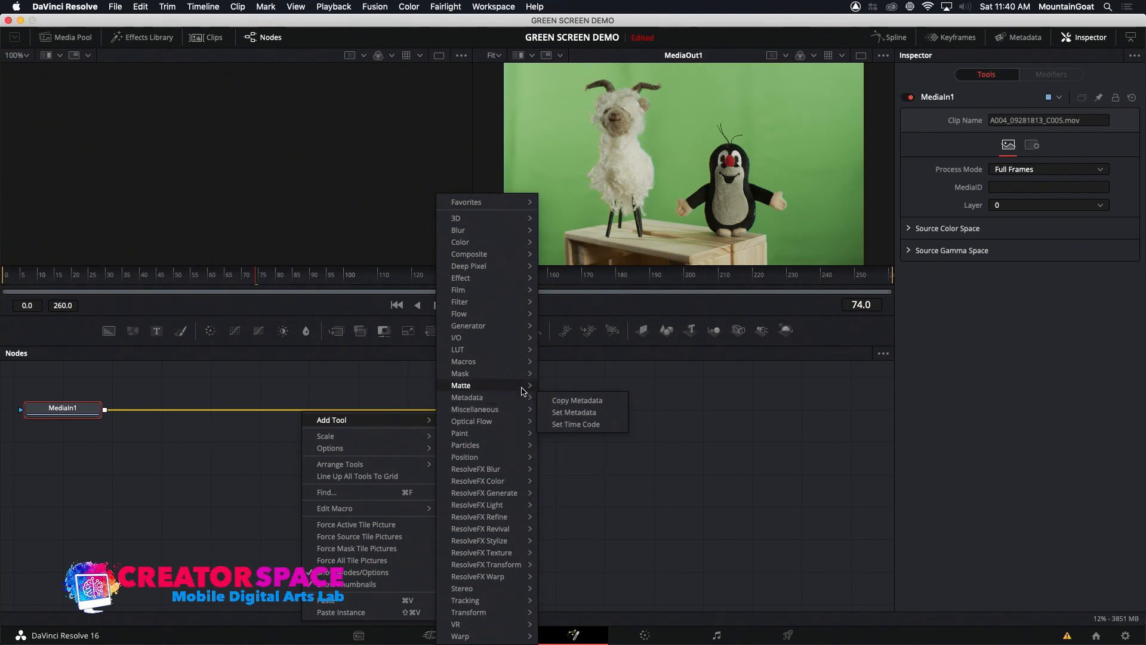
{"action": "left_click", "coordinate": [571, 412]}
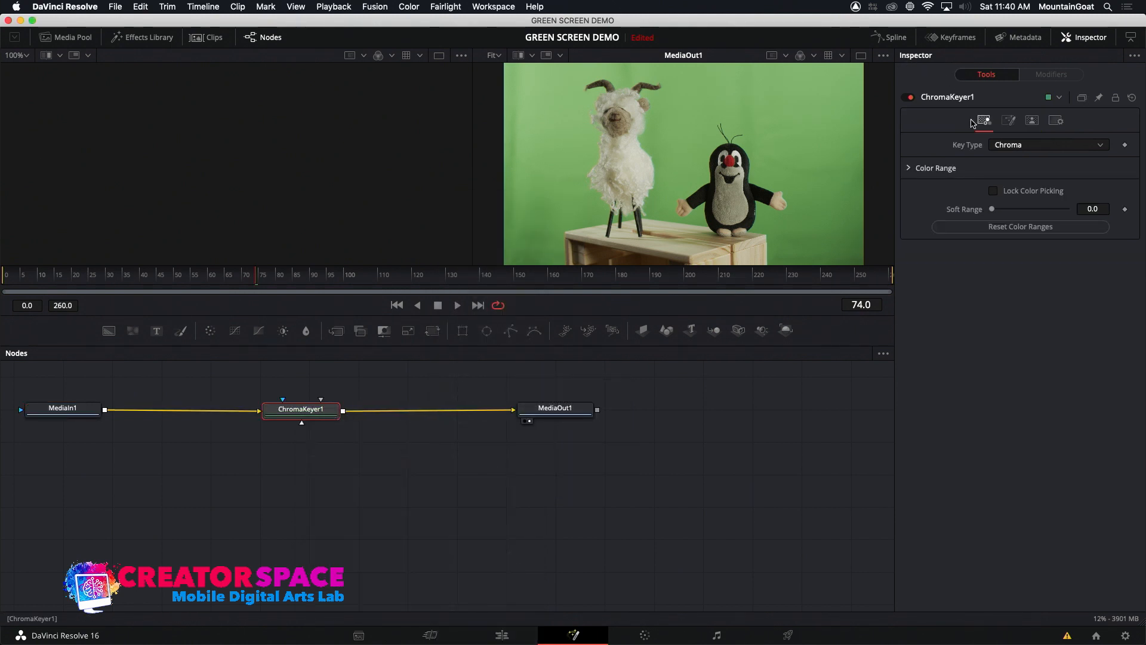
{"action": "left_click", "coordinate": [1060, 98]}
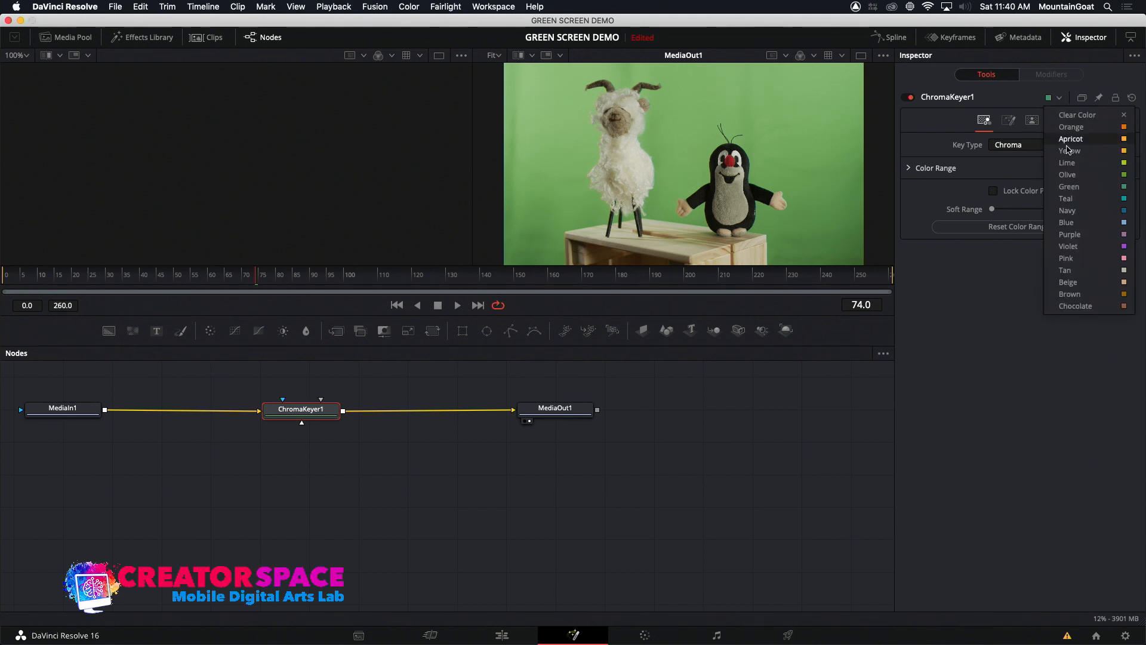
{"action": "left_click", "coordinate": [1098, 187]}
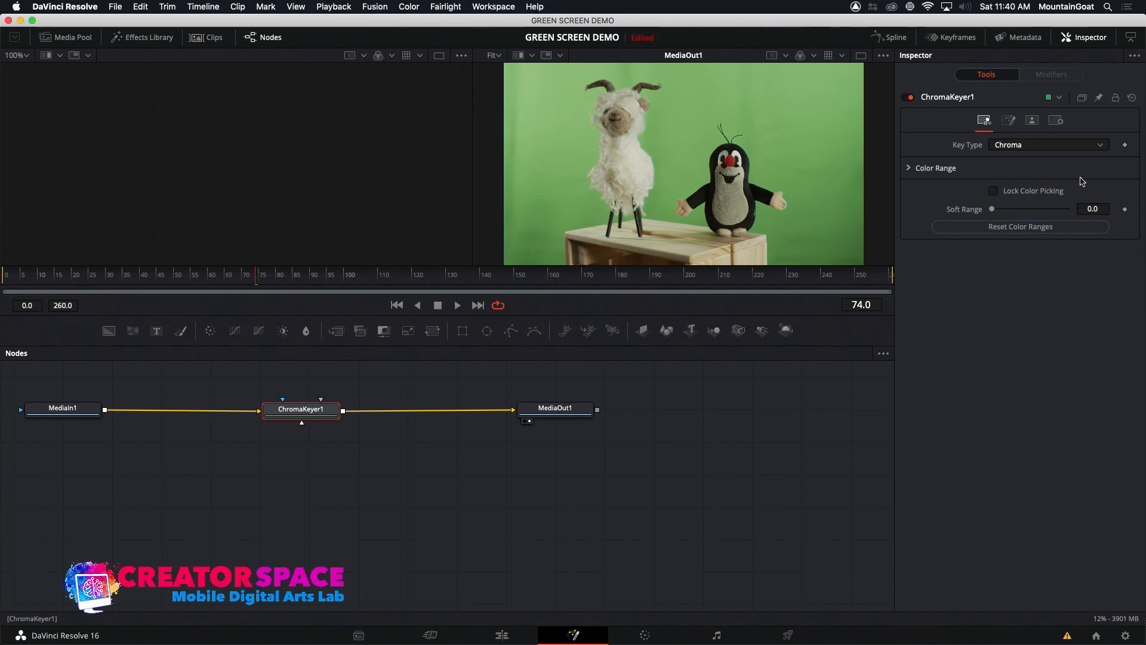
{"action": "left_click", "coordinate": [1009, 120]}
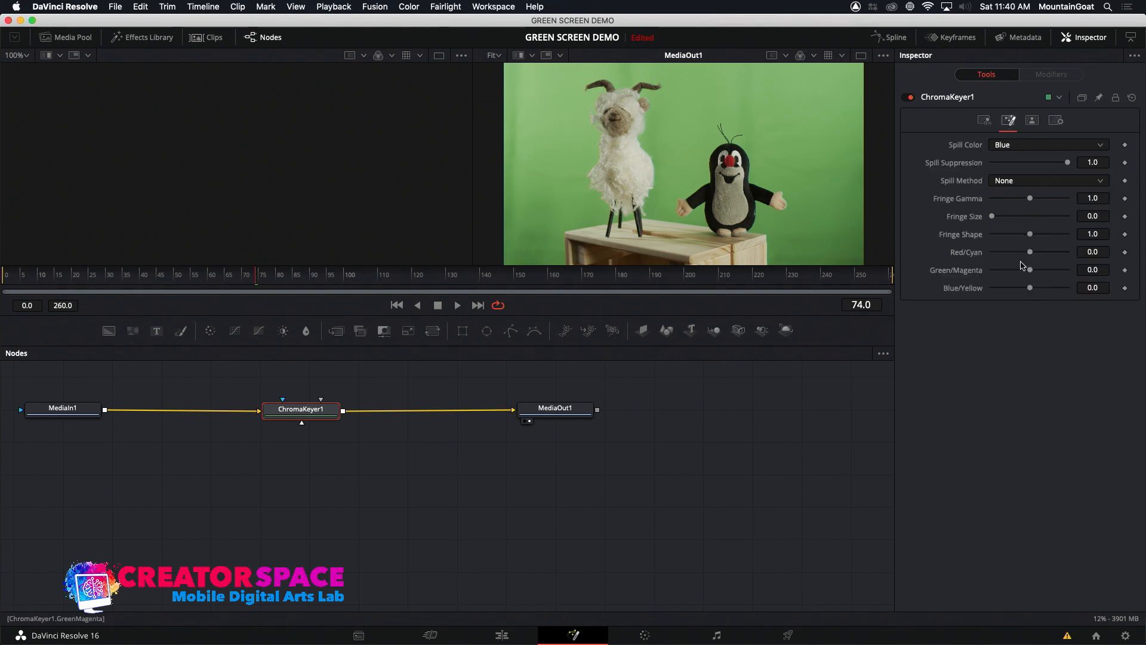
{"action": "left_click", "coordinate": [1034, 122]}
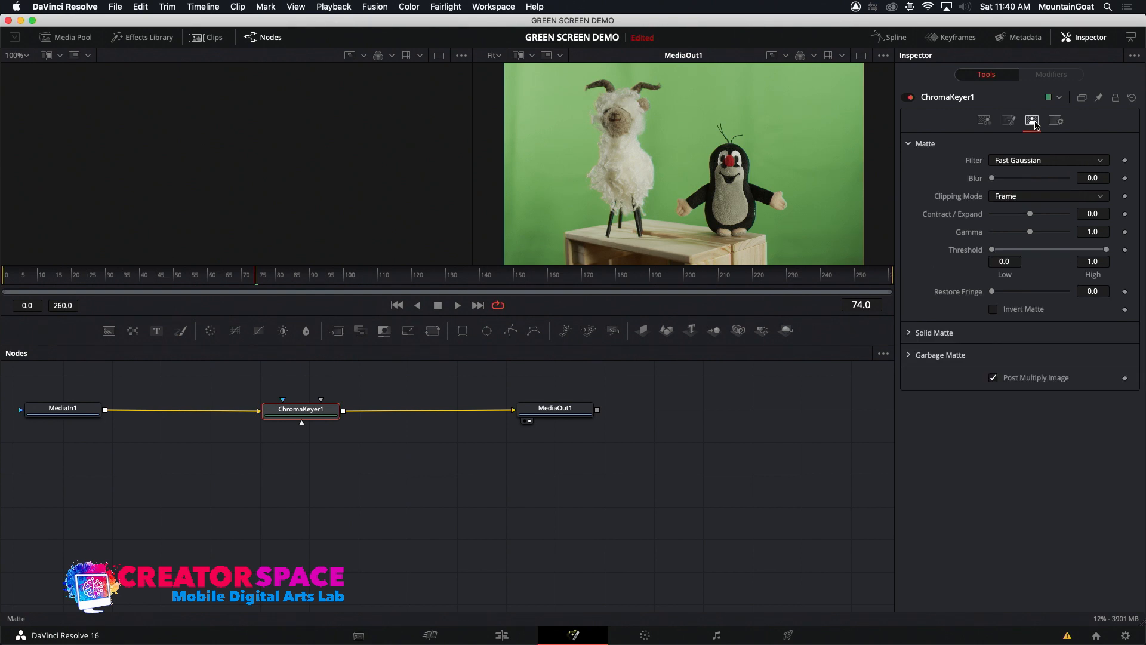
{"action": "left_click", "coordinate": [984, 120]}
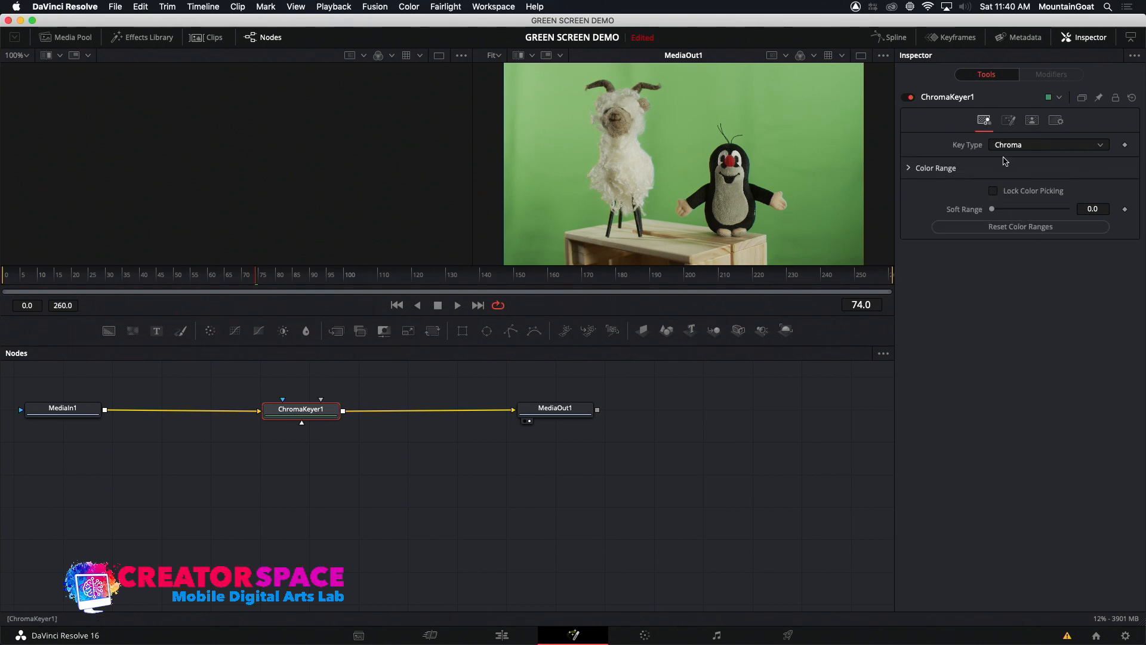
Set the Chroma Keyer's Green color range to 0.539 low and 0.633 high to remove the green backdrop
{"action": "left_click", "coordinate": [910, 168]}
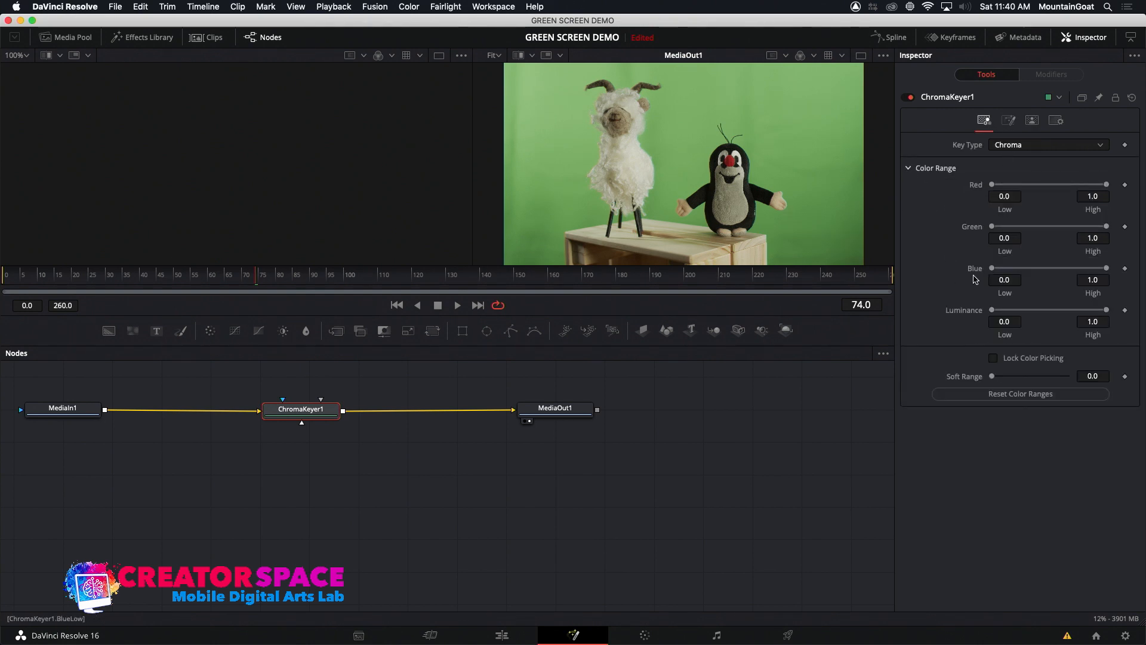
{"action": "mouse_move", "coordinate": [993, 227]}
{"action": "left_mouse_down"}
{"action": "mouse_move", "coordinate": [1007, 227]}
{"action": "mouse_move", "coordinate": [991, 227]}
{"action": "left_mouse_up"}
{"action": "left_click_drag", "start_coordinate": [1105, 226], "coordinate": [1111, 226]}
{"action": "left_click_drag", "start_coordinate": [992, 227], "coordinate": [1052, 233]}
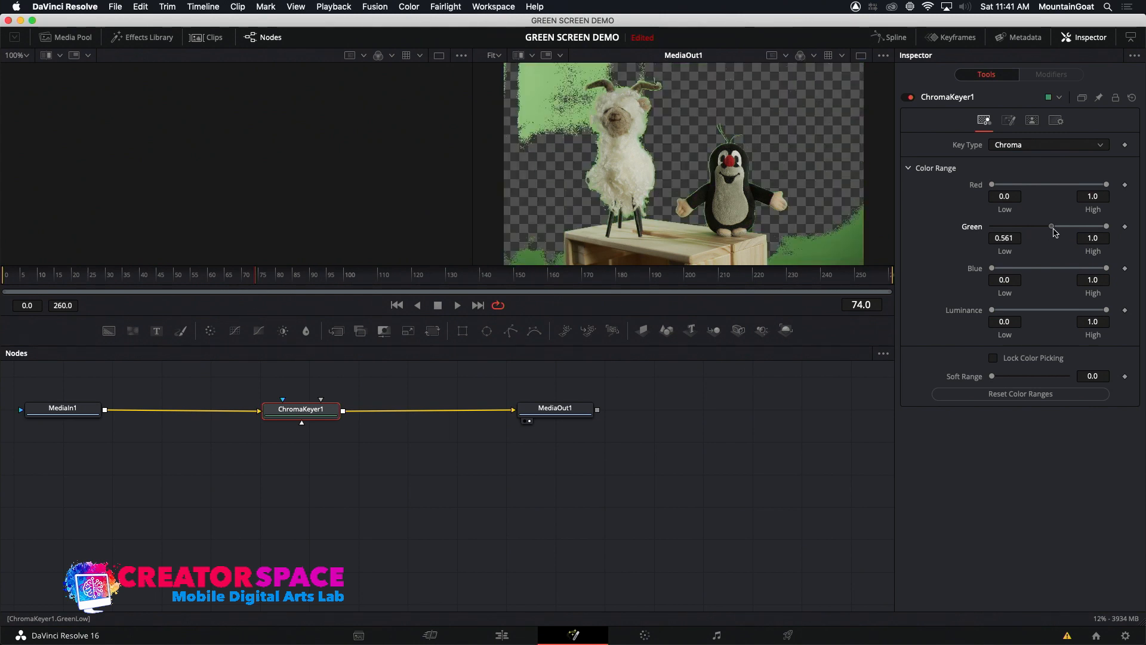
{"action": "left_click_drag", "start_coordinate": [1053, 231], "coordinate": [1052, 230]}
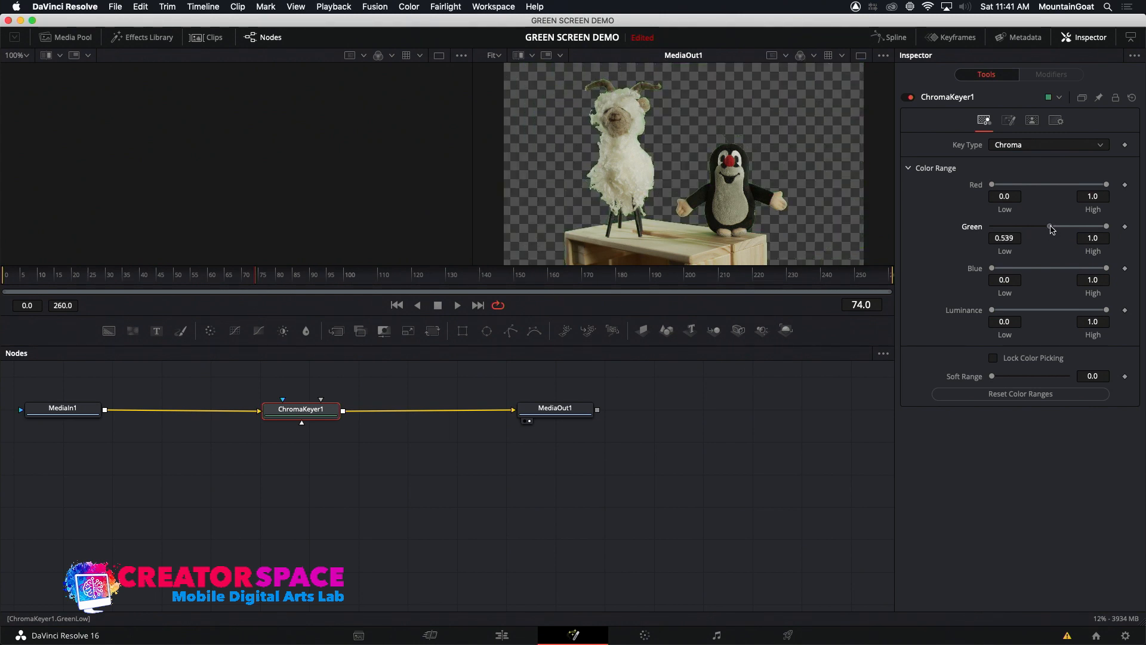
{"action": "left_click_drag", "start_coordinate": [1107, 227], "coordinate": [1064, 236]}
Set the Chroma Keyer's Spill Color to Green and its Spill Method to Medium
{"action": "left_click", "coordinate": [1008, 120]}
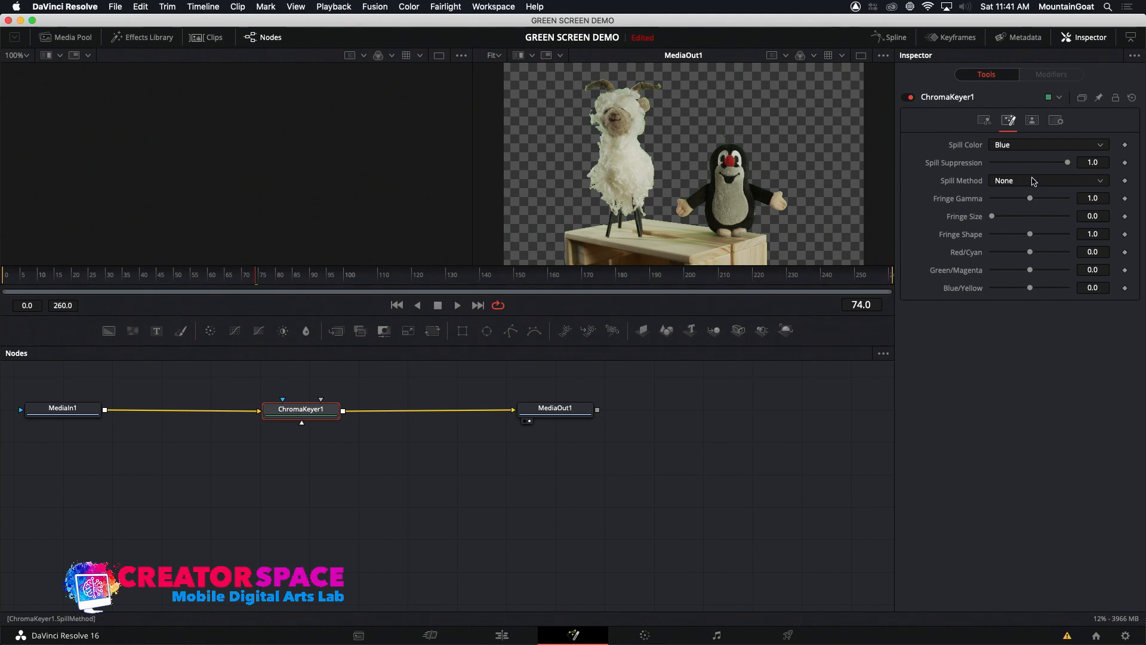
{"action": "left_click", "coordinate": [1036, 151]}
{"action": "left_click", "coordinate": [1035, 180]}
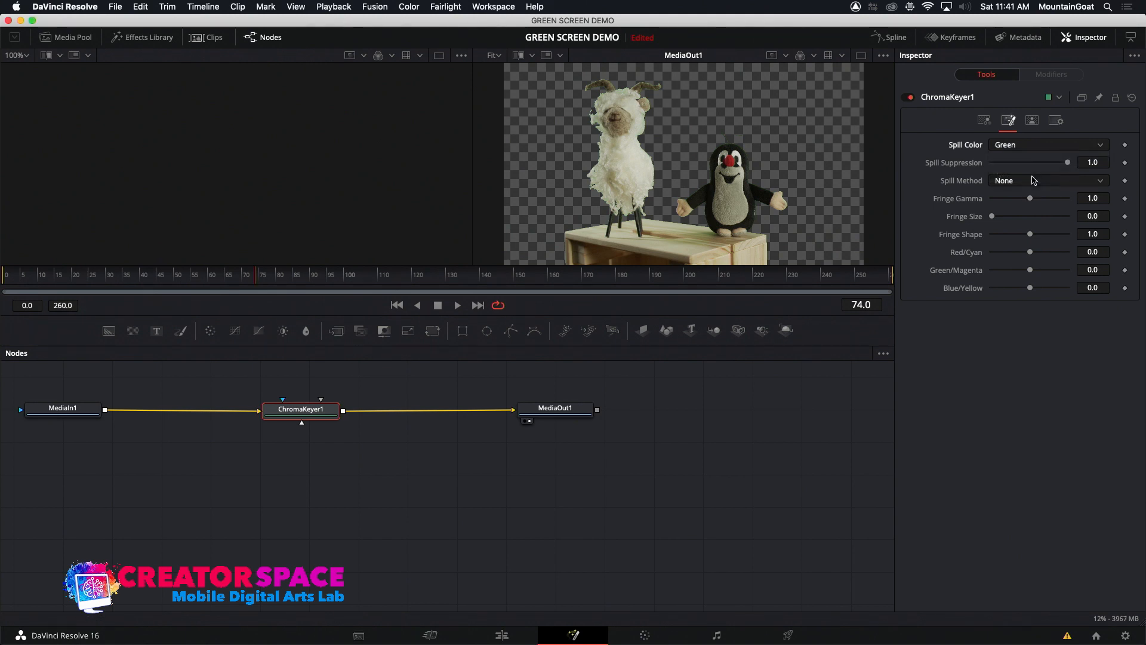
{"action": "left_click", "coordinate": [1038, 181]}
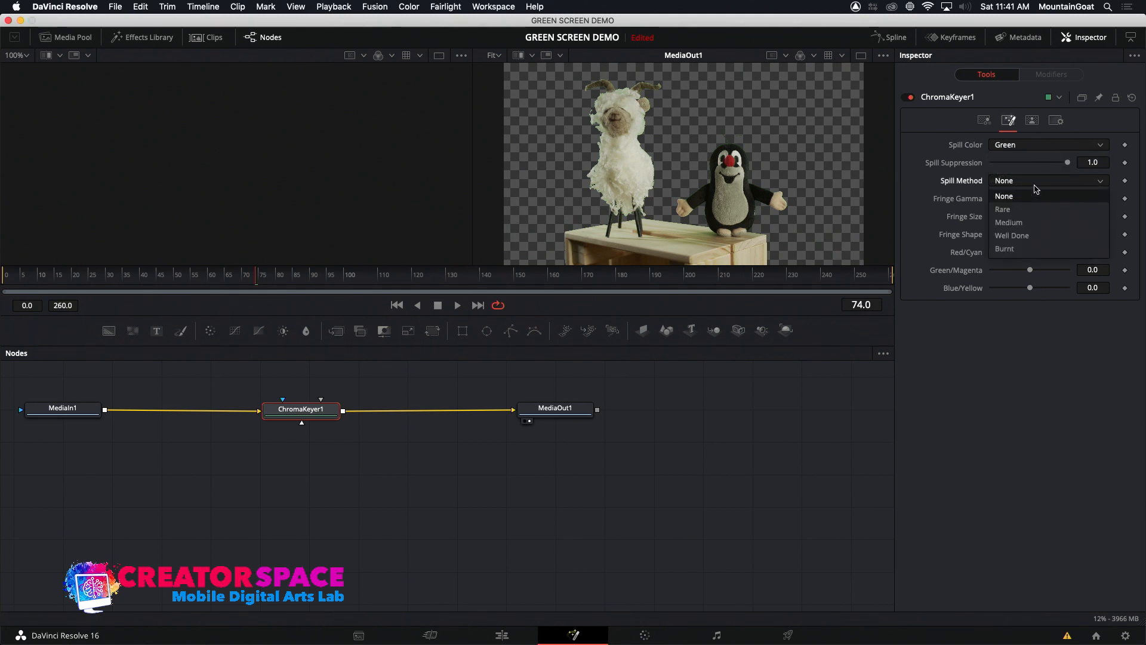
{"action": "left_click", "coordinate": [1032, 228]}
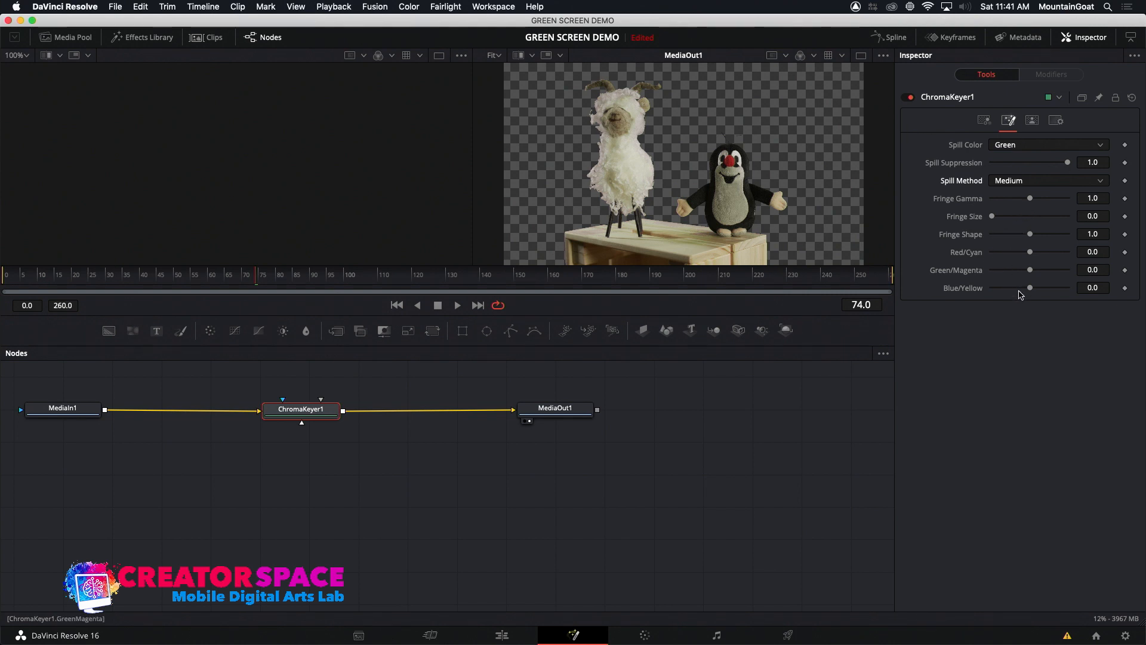
Set Fringe Gamma to 0.985 and compare Spill Method None against Medium, keeping Medium
{"action": "left_click_drag", "start_coordinate": [993, 220], "coordinate": [1019, 216]}
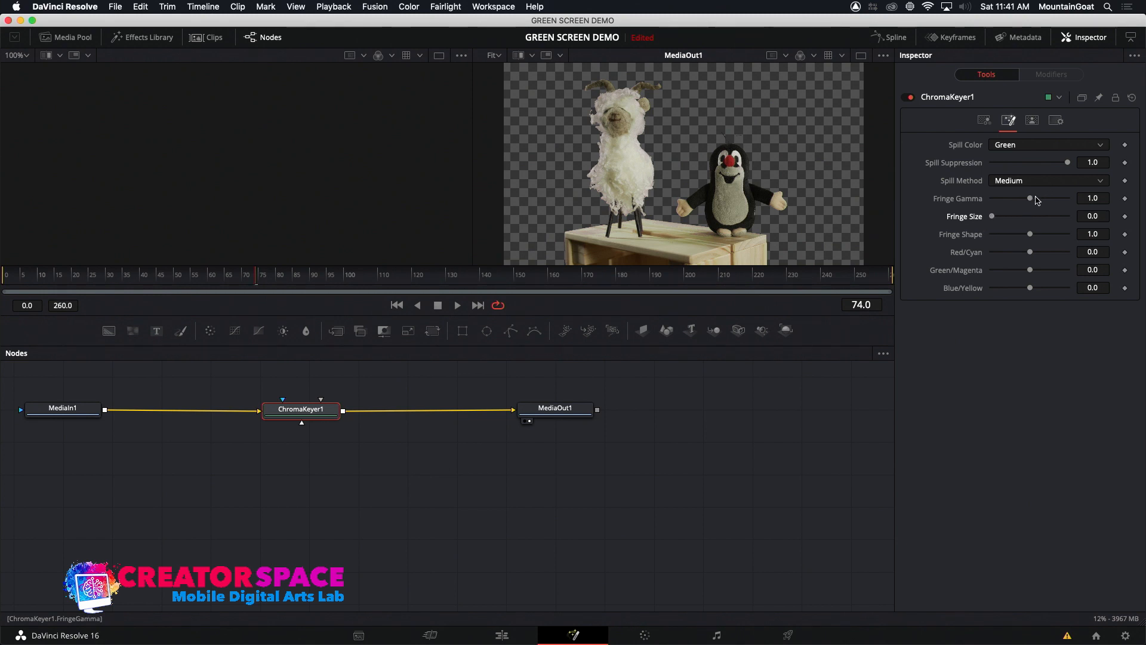
{"action": "left_click_drag", "start_coordinate": [1051, 200], "coordinate": [1029, 199]}
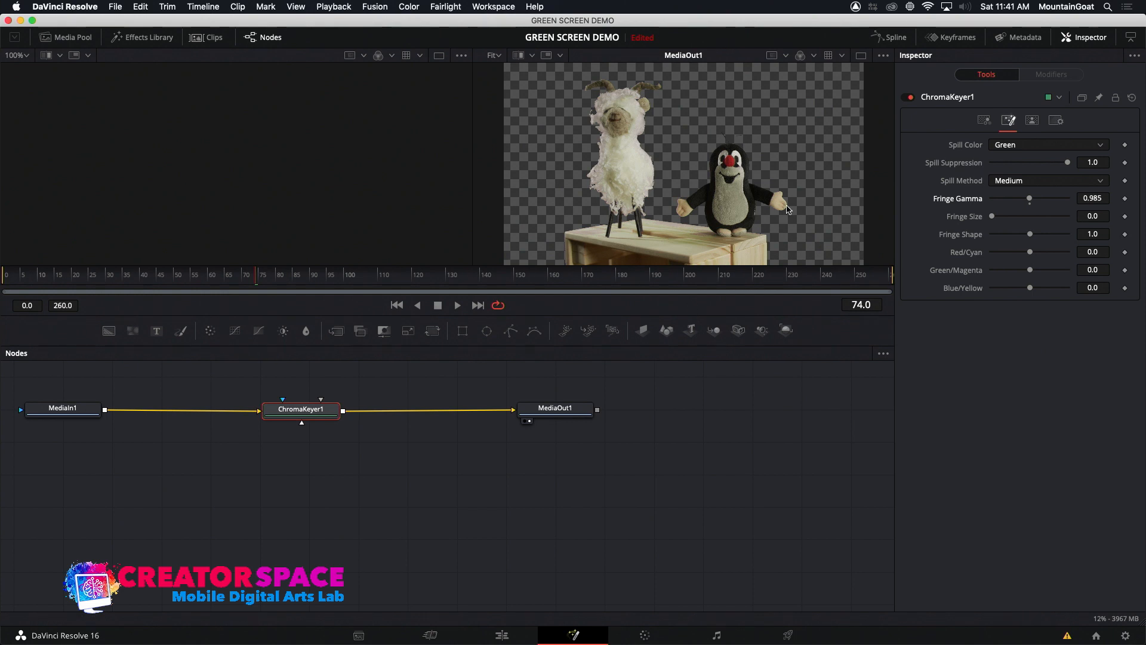
{"action": "left_click", "coordinate": [1015, 180]}
{"action": "left_click", "coordinate": [1004, 198]}
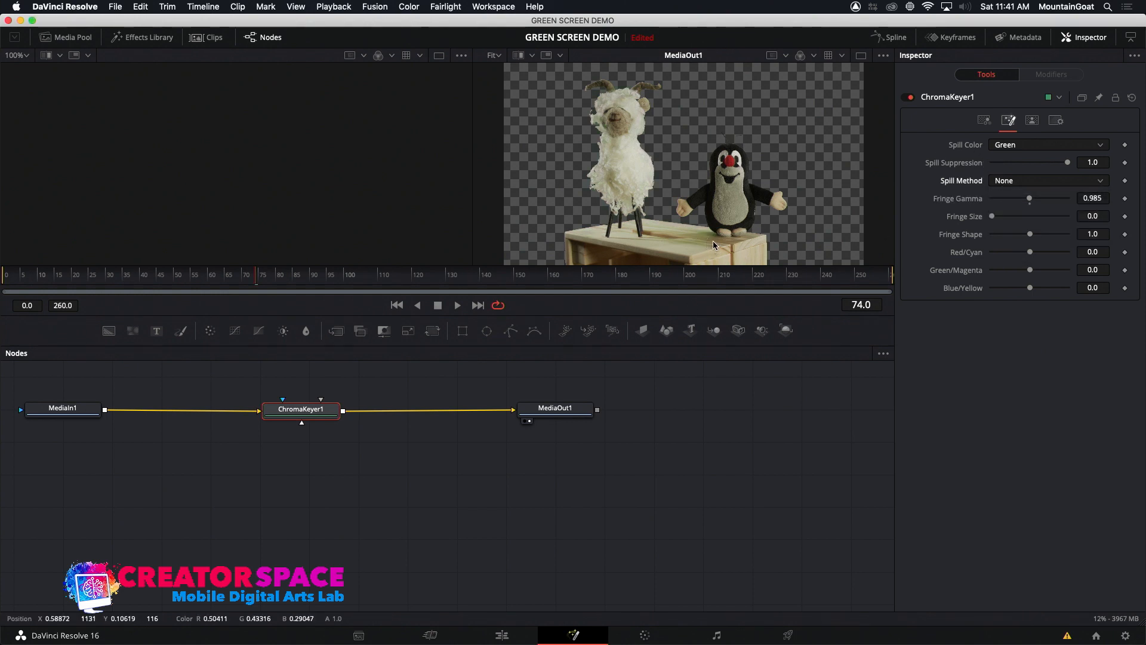
{"action": "left_click", "coordinate": [1041, 180]}
{"action": "left_click", "coordinate": [1032, 223]}
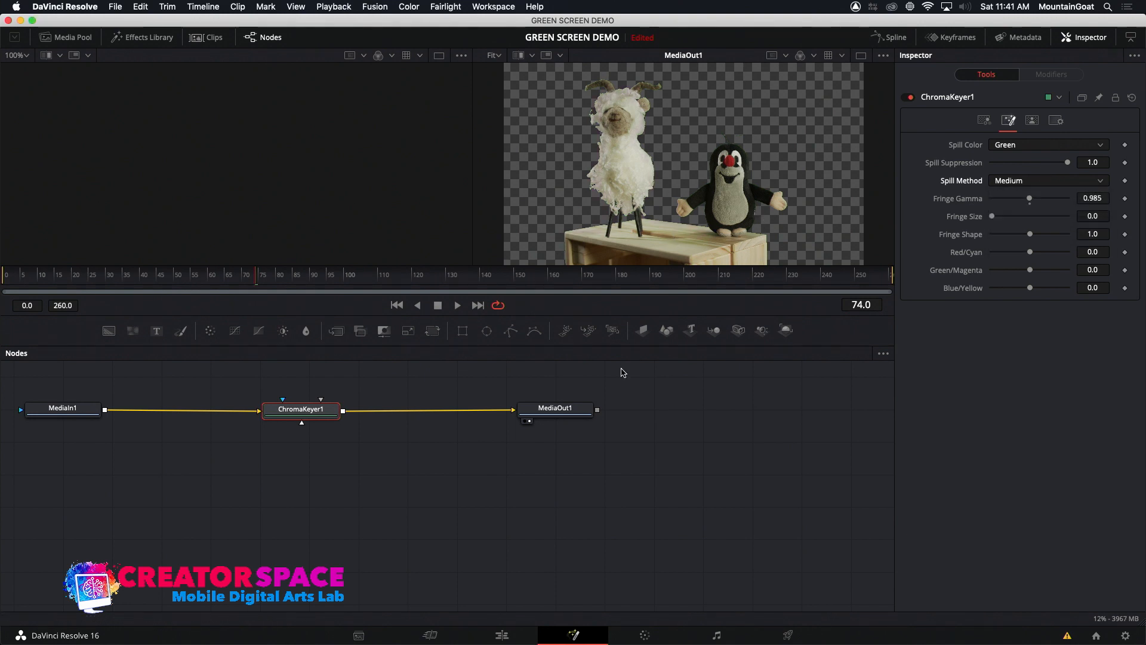
Compare the Chroma Keyer composite in the edit timeline with the Ultra Keyer composite at 01:00:31:07
{"action": "left_click", "coordinate": [501, 636]}
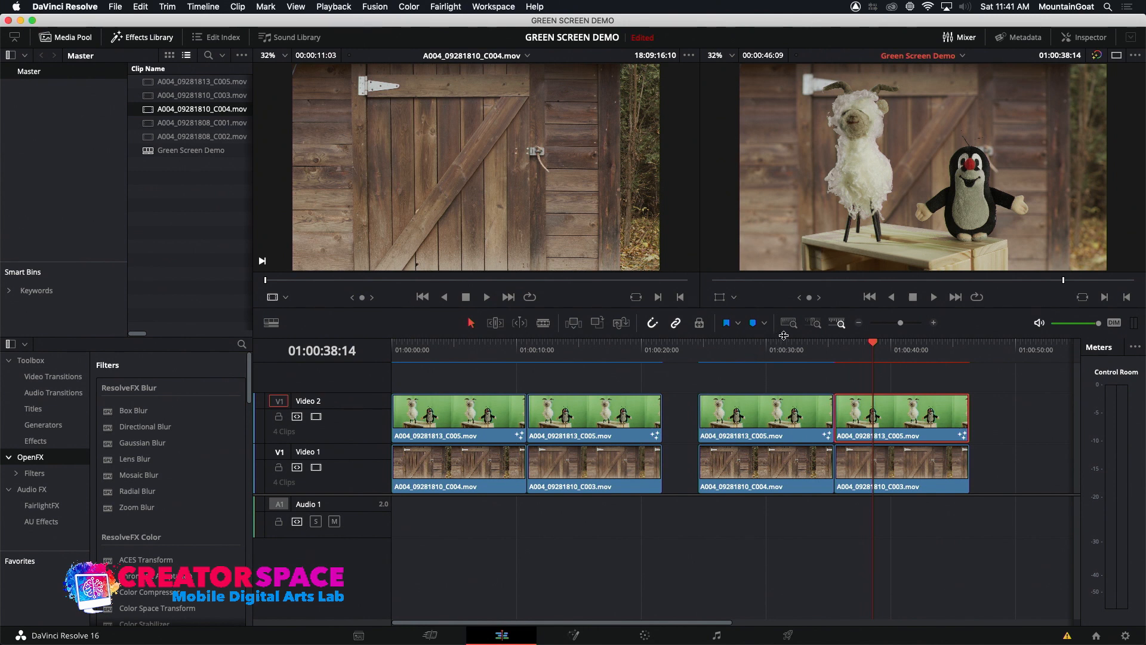
{"action": "mouse_move", "coordinate": [866, 347]}
{"action": "left_mouse_down"}
{"action": "mouse_move", "coordinate": [881, 349]}
{"action": "mouse_move", "coordinate": [859, 364]}
{"action": "left_mouse_up"}
{"action": "left_click_drag", "start_coordinate": [780, 353], "coordinate": [776, 356]}
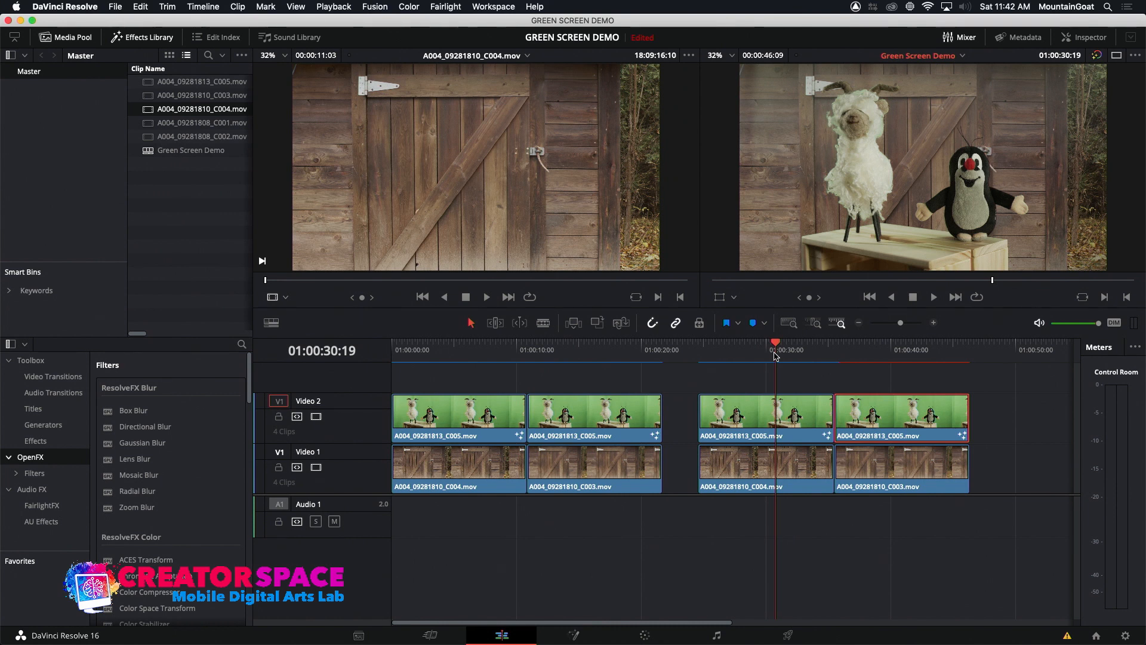
{"action": "mouse_move", "coordinate": [775, 356]}
{"action": "left_mouse_down"}
{"action": "mouse_move", "coordinate": [788, 358]}
{"action": "mouse_move", "coordinate": [747, 366]}
{"action": "mouse_move", "coordinate": [782, 365]}
{"action": "left_mouse_up"}
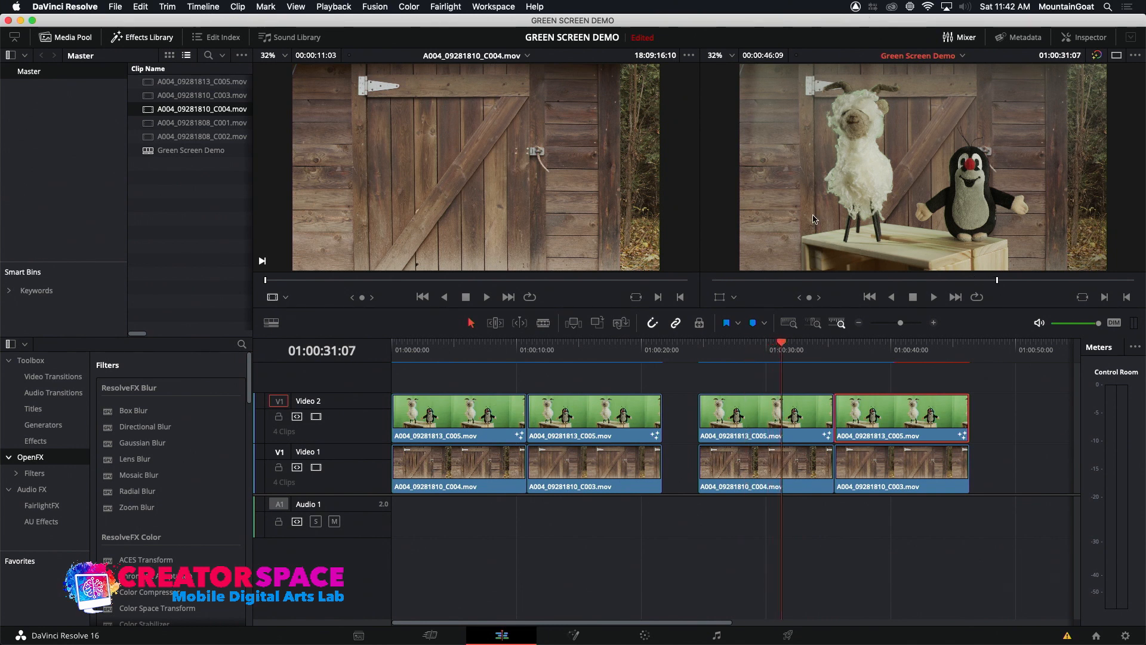
Play the Ultra Keyer composite and the Chroma Keyer composite in the edit timeline to judge their edges
{"action": "left_click", "coordinate": [742, 357]}
{"action": "left_click_drag", "start_coordinate": [742, 357], "coordinate": [723, 360]}
{"action": "key", "text": "space"}
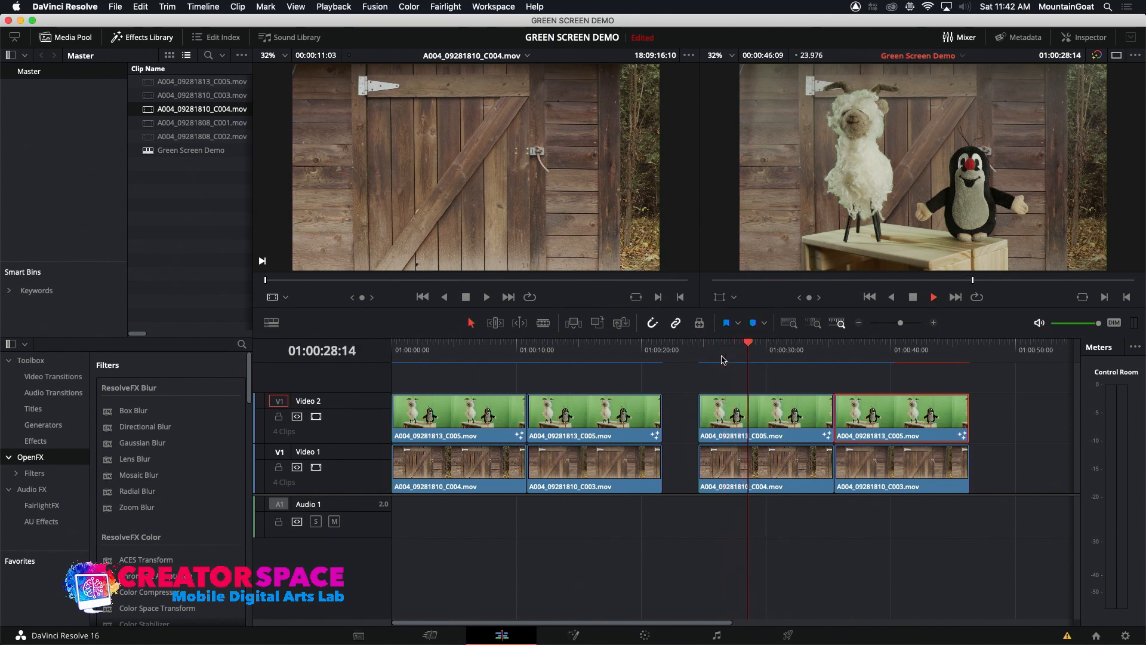
{"action": "key", "text": "space"}
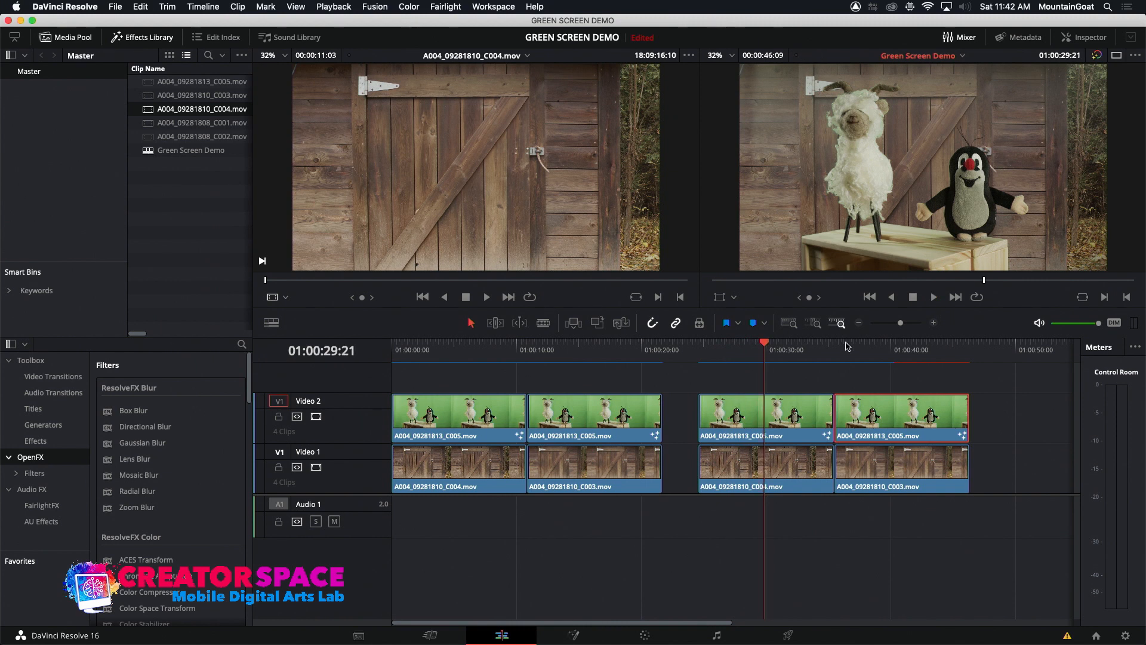
{"action": "left_click", "coordinate": [852, 352]}
{"action": "key", "text": "space"}
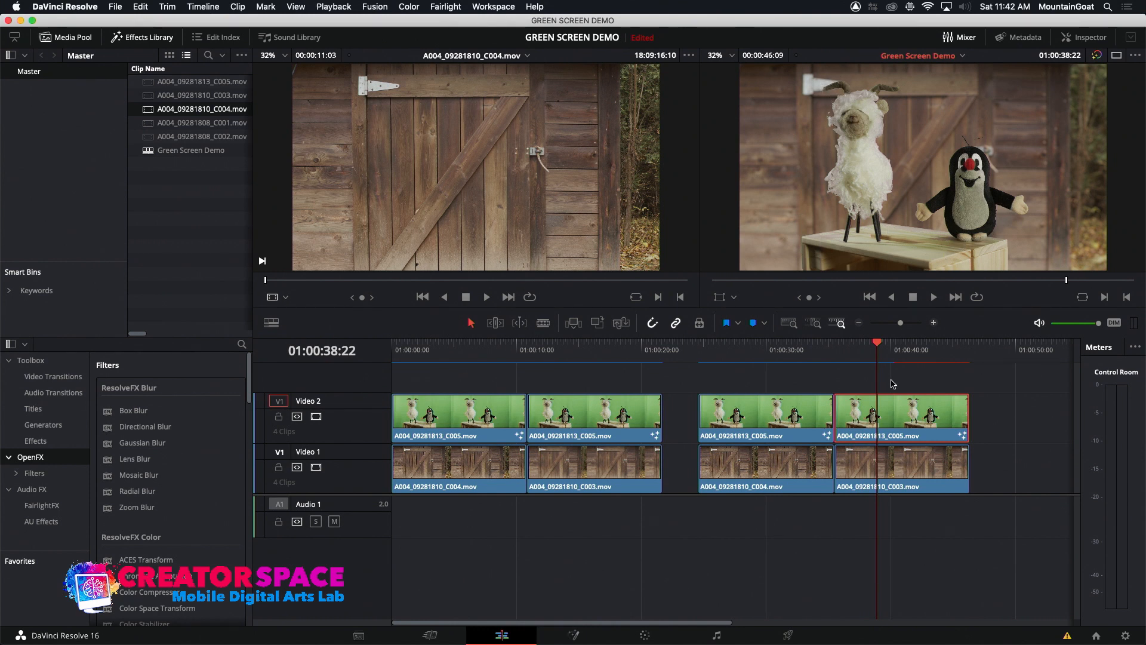
Reopen the clip in Fusion at frame 61, set the Chroma Keyer's matte Blur to 0.94 and Contract/Expand to -0.12, and enable Invert Matte
{"action": "left_click", "coordinate": [866, 357]}
{"action": "left_click", "coordinate": [570, 640]}
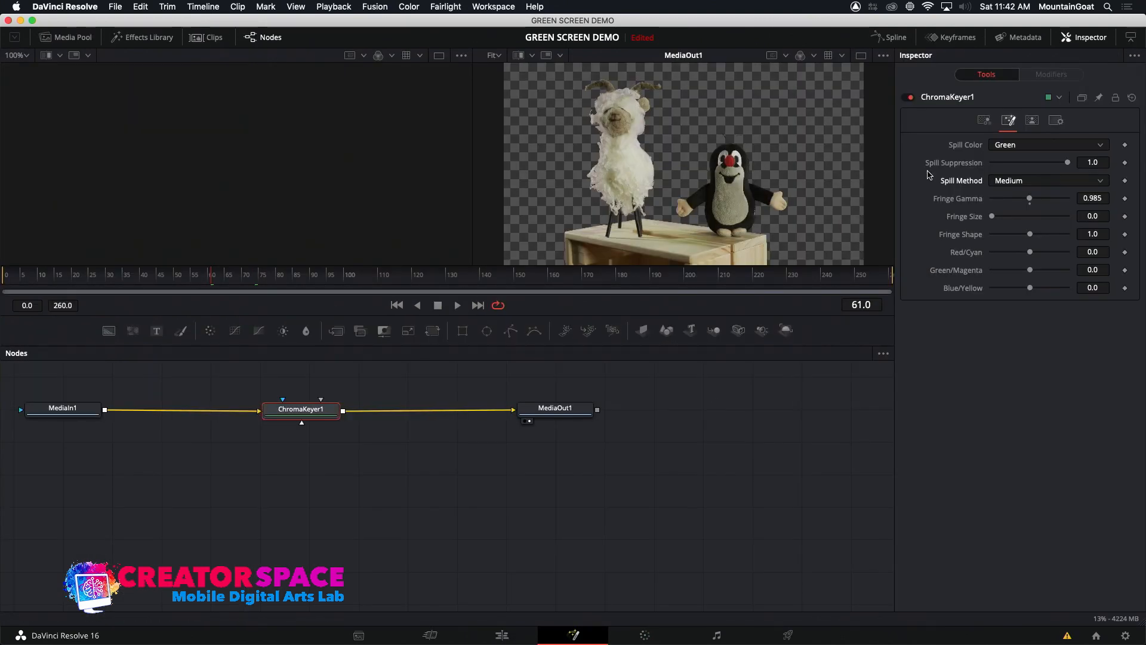
{"action": "left_click", "coordinate": [1032, 120]}
{"action": "left_click_drag", "start_coordinate": [994, 181], "coordinate": [999, 179]}
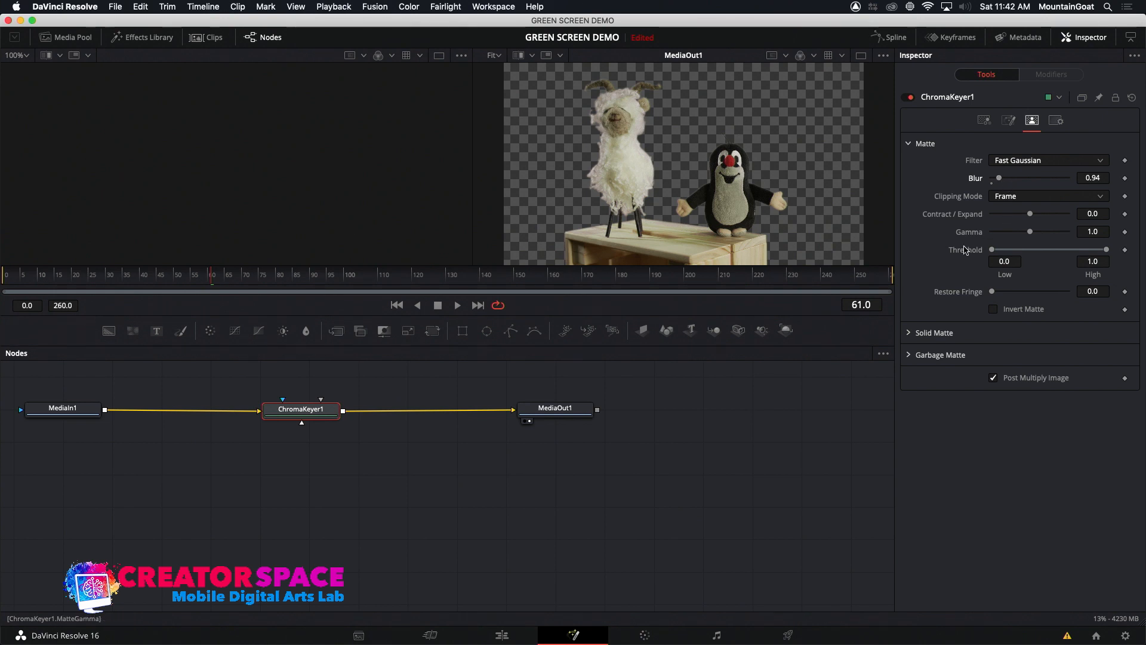
{"action": "left_click_drag", "start_coordinate": [1032, 218], "coordinate": [1027, 219]}
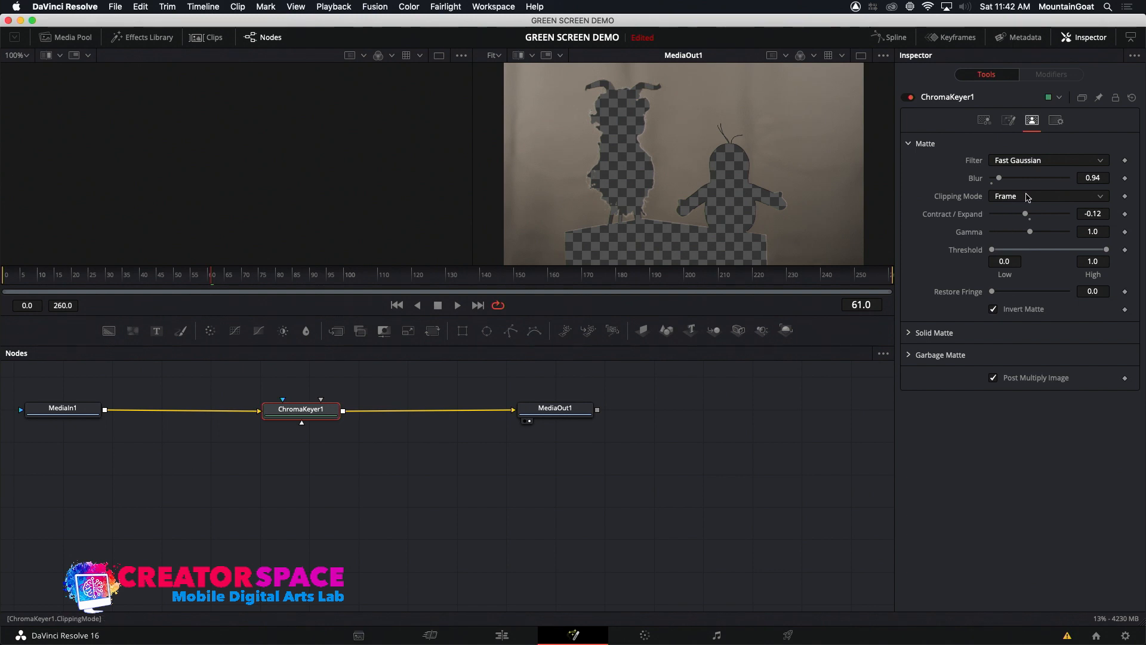
Refine the inverted matte with Contract/Expand -0.16, Blur 1.81 and Gamma 0.985, and recheck the color range and spill settings
{"action": "left_click_drag", "start_coordinate": [1027, 215], "coordinate": [1026, 216]}
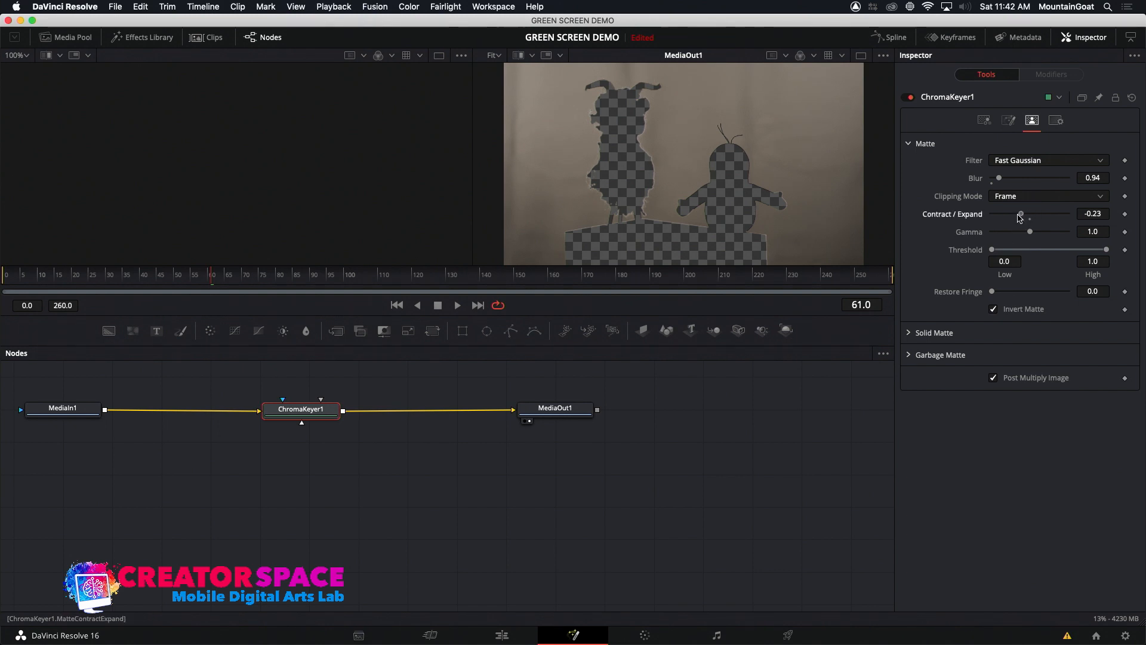
{"action": "left_click_drag", "start_coordinate": [1026, 216], "coordinate": [1024, 216]}
{"action": "mouse_move", "coordinate": [999, 178]}
{"action": "left_mouse_down"}
{"action": "mouse_move", "coordinate": [1036, 177]}
{"action": "mouse_move", "coordinate": [987, 191]}
{"action": "mouse_move", "coordinate": [1010, 190]}
{"action": "left_mouse_up"}
{"action": "left_click_drag", "start_coordinate": [1030, 232], "coordinate": [1032, 237]}
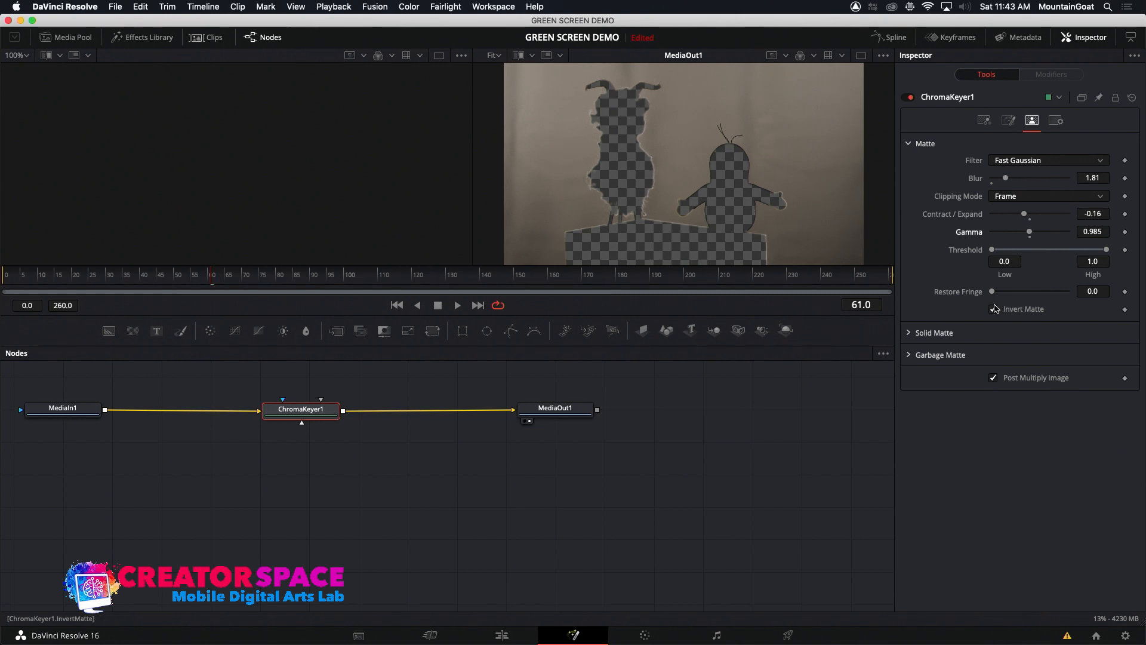
{"action": "left_click", "coordinate": [984, 121]}
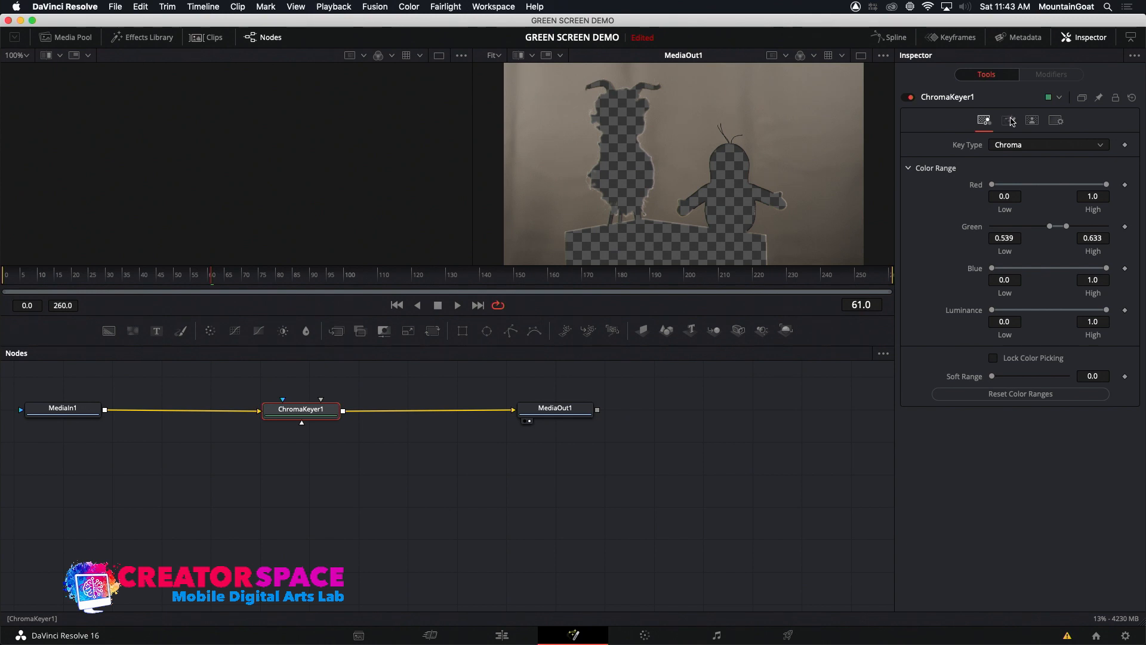
{"action": "left_click", "coordinate": [1008, 120]}
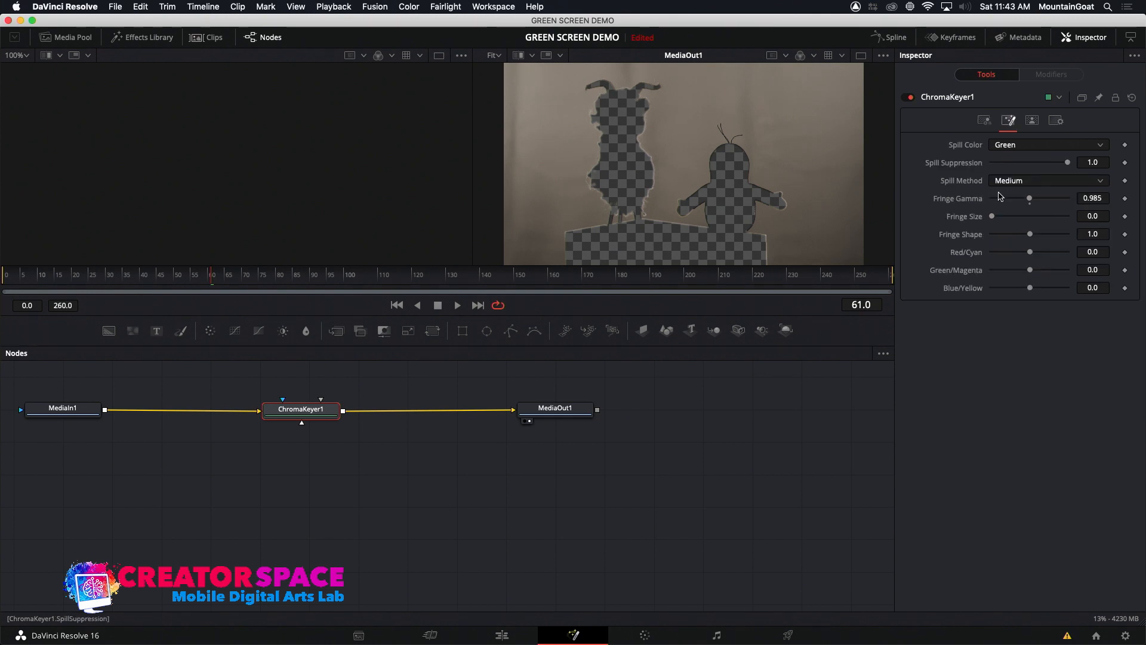
Set the high end of the Chroma Keyer's green color range to 0.672 and disable Invert Matte
{"action": "left_click", "coordinate": [984, 121]}
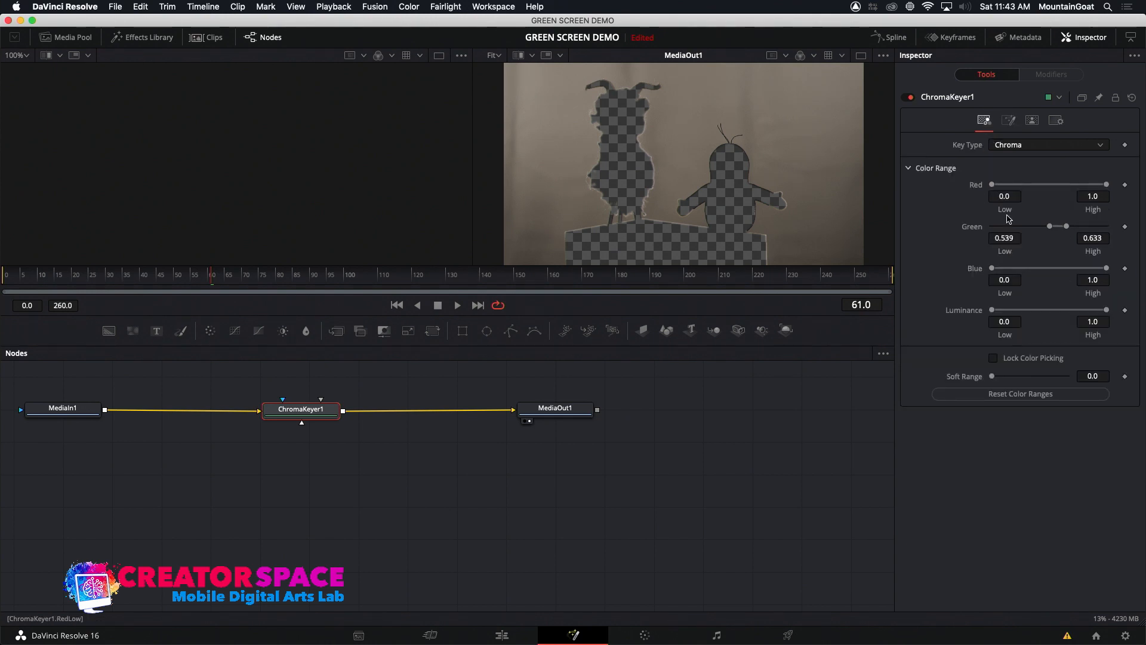
{"action": "left_click_drag", "start_coordinate": [1051, 231], "coordinate": [1051, 233]}
{"action": "mouse_move", "coordinate": [1081, 223]}
{"action": "left_mouse_down"}
{"action": "mouse_move", "coordinate": [1110, 224]}
{"action": "mouse_move", "coordinate": [1062, 230]}
{"action": "mouse_move", "coordinate": [1073, 231]}
{"action": "left_mouse_up"}
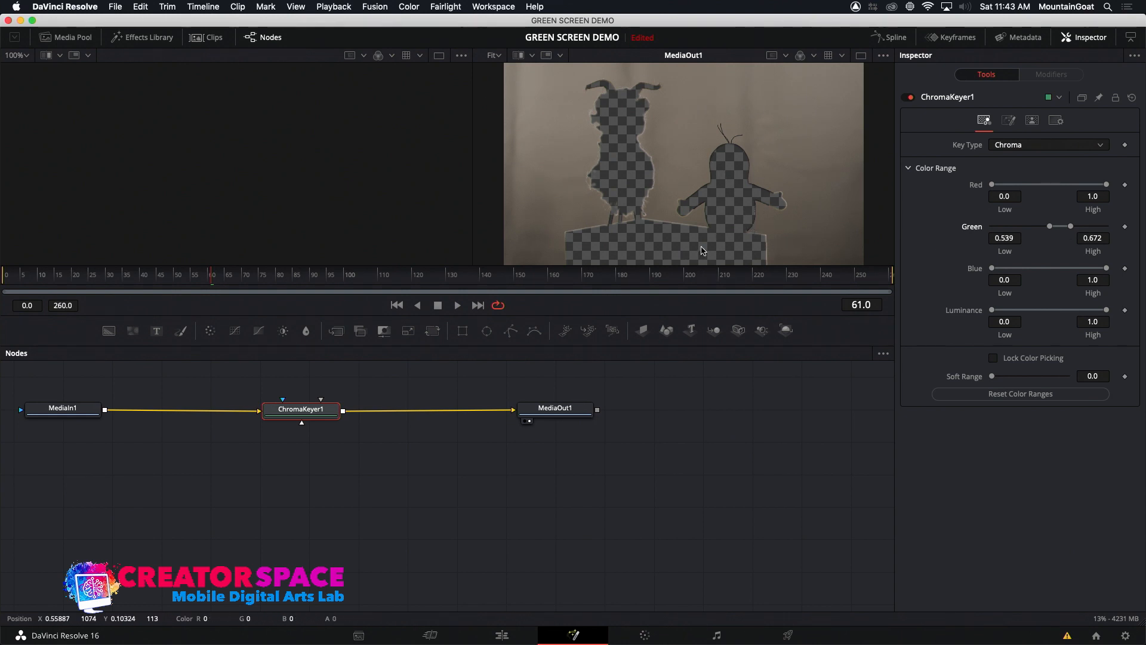
{"action": "left_click", "coordinate": [1032, 121]}
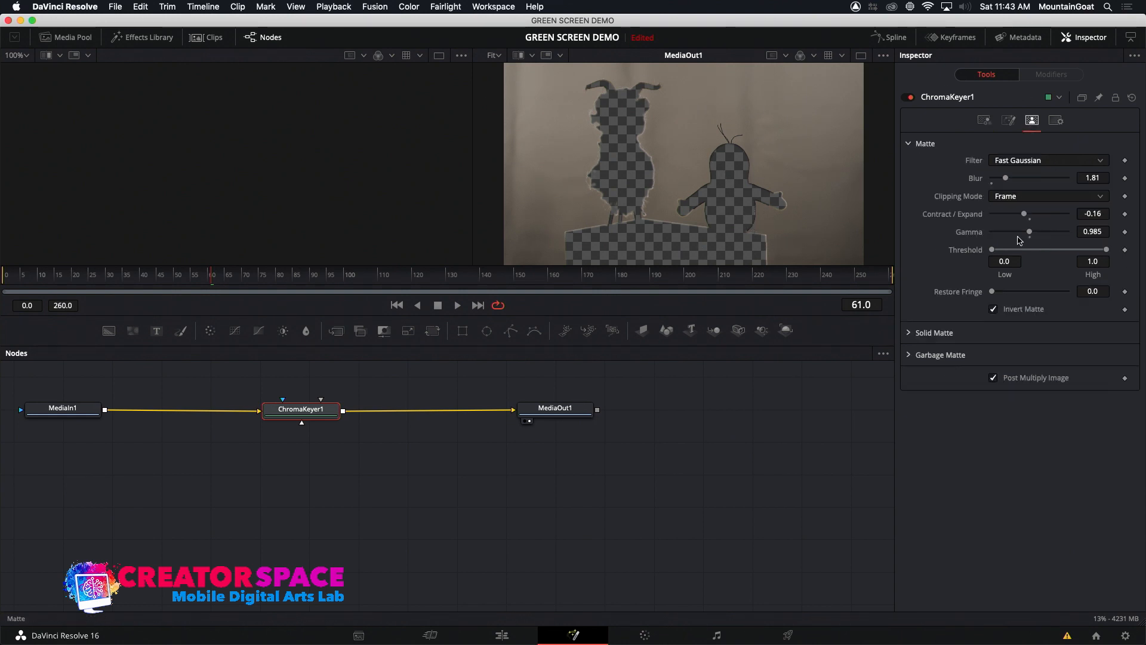
{"action": "left_click", "coordinate": [994, 309]}
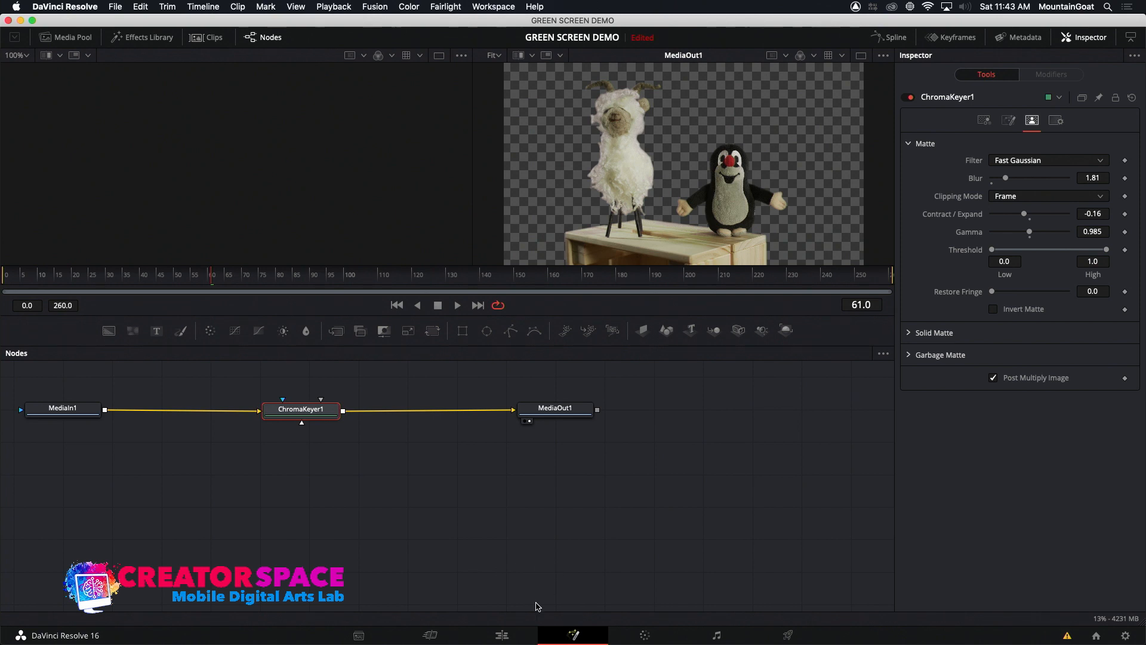
Compare the Ultra Keyer composite between 01:00:29 and 01:00:33 with the Chroma Keyer composite between 01:00:40 and 01:00:42 in the edit timeline
{"action": "left_click", "coordinate": [500, 635]}
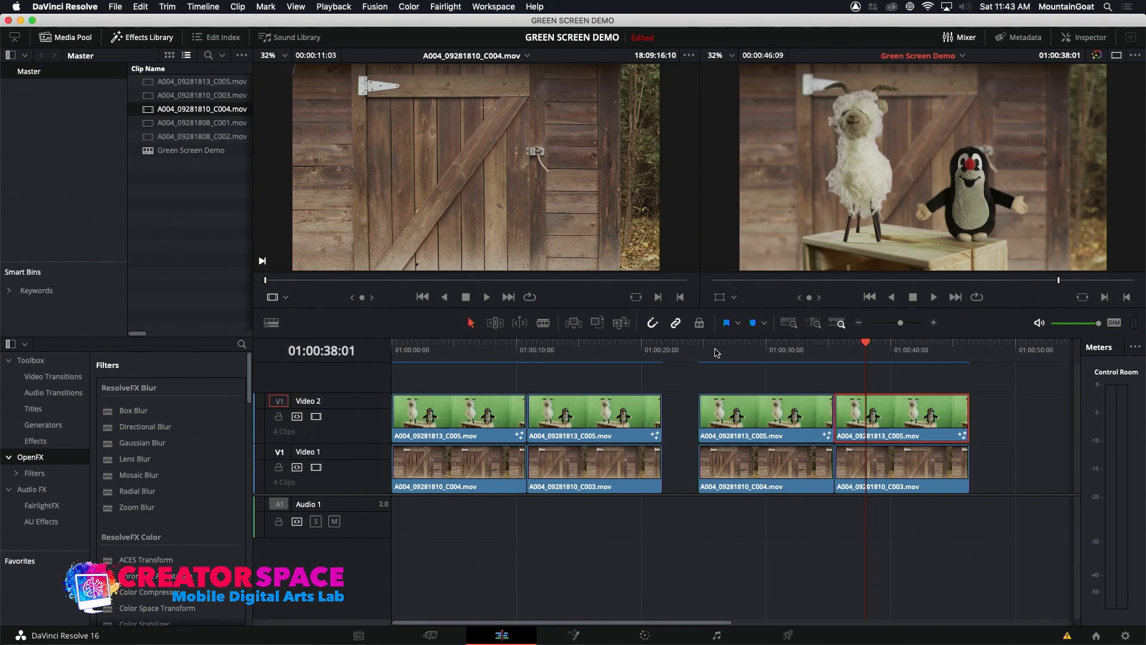
{"action": "left_click", "coordinate": [755, 346]}
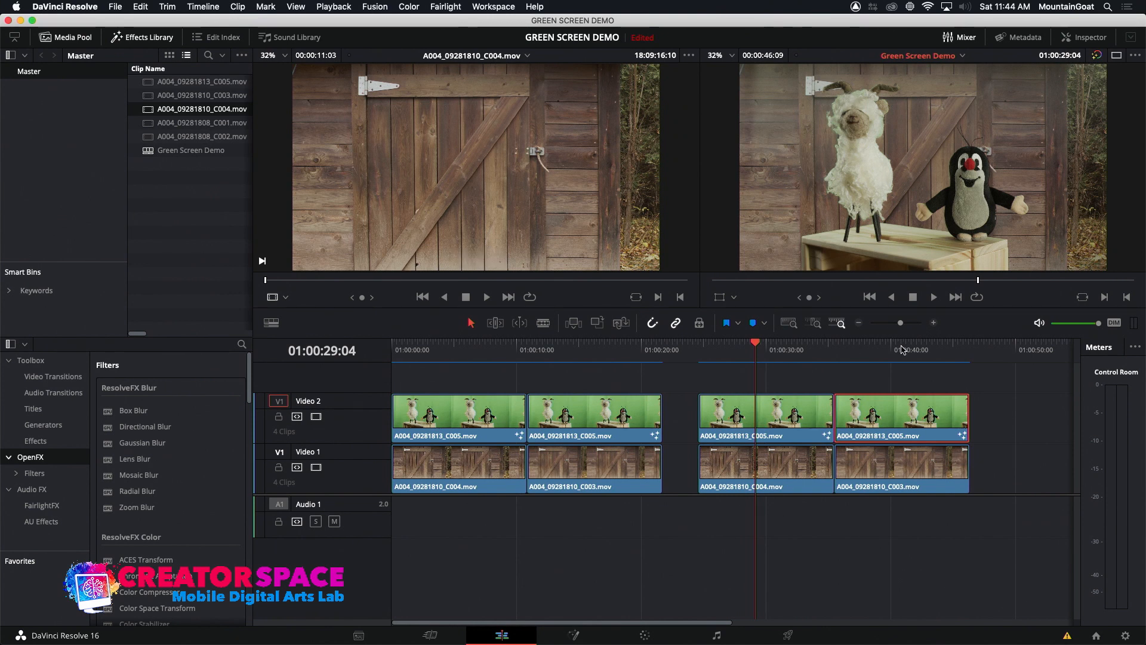
{"action": "left_click", "coordinate": [901, 350]}
{"action": "left_click", "coordinate": [772, 357]}
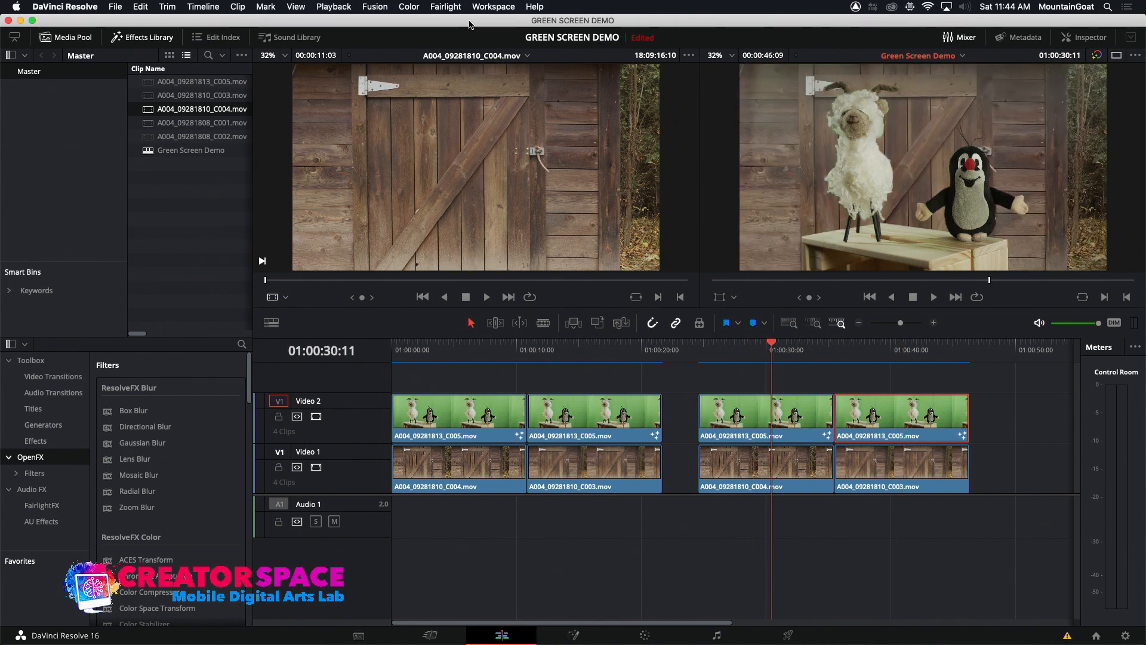
{"action": "left_click", "coordinate": [900, 351]}
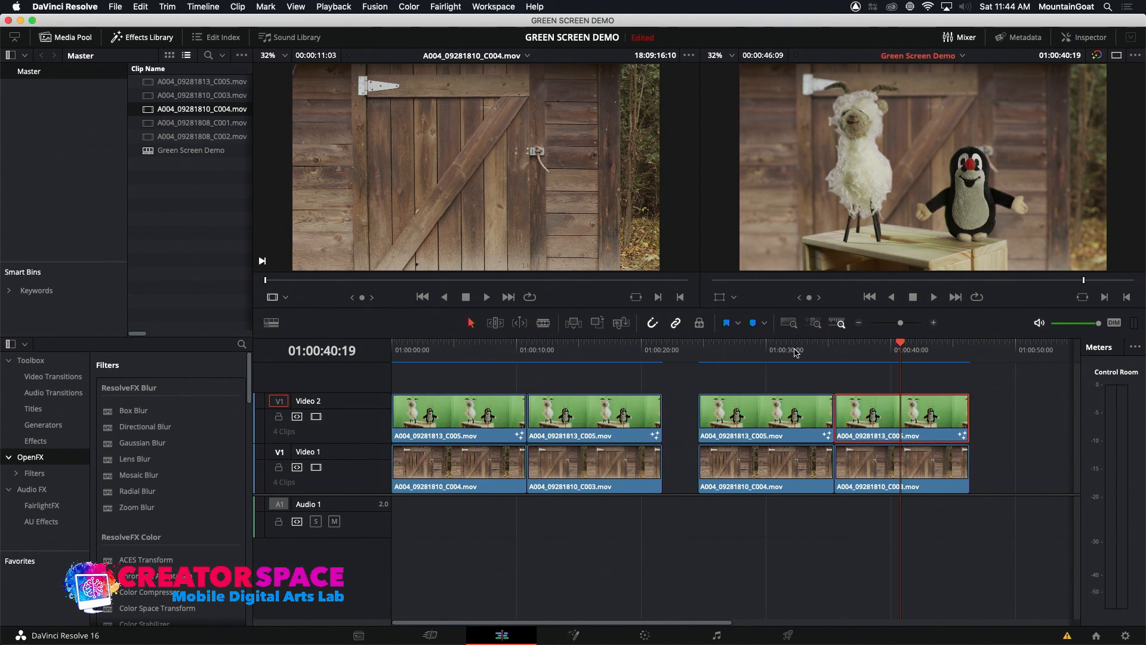
{"action": "left_click", "coordinate": [795, 351]}
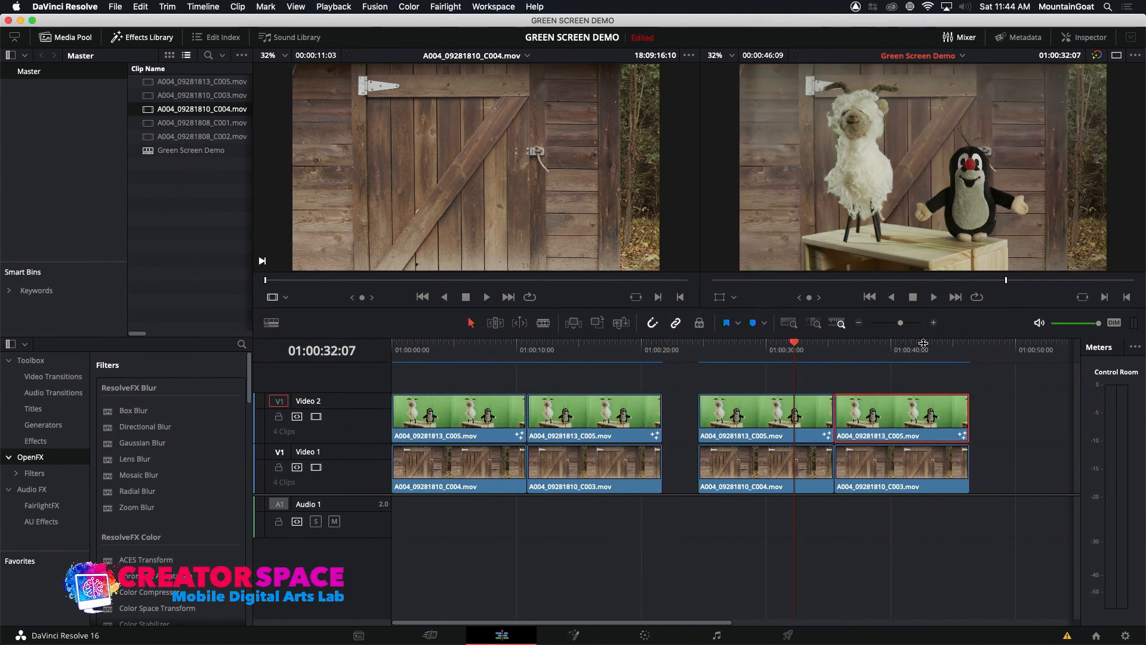
{"action": "left_click", "coordinate": [917, 352]}
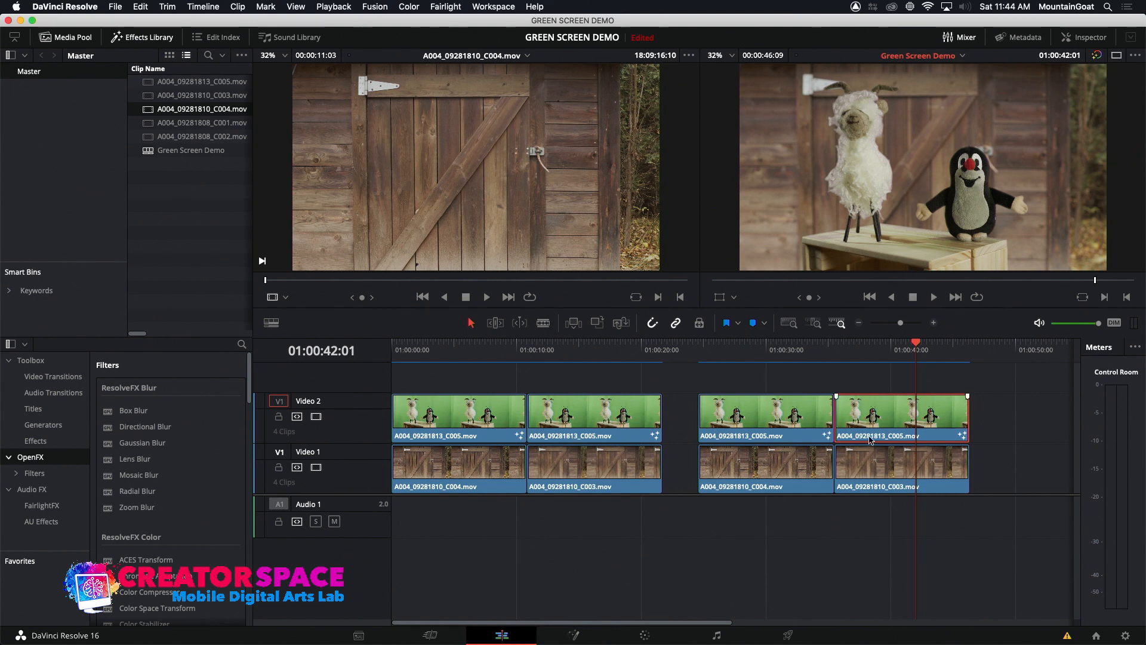
{"action": "left_click", "coordinate": [787, 352]}
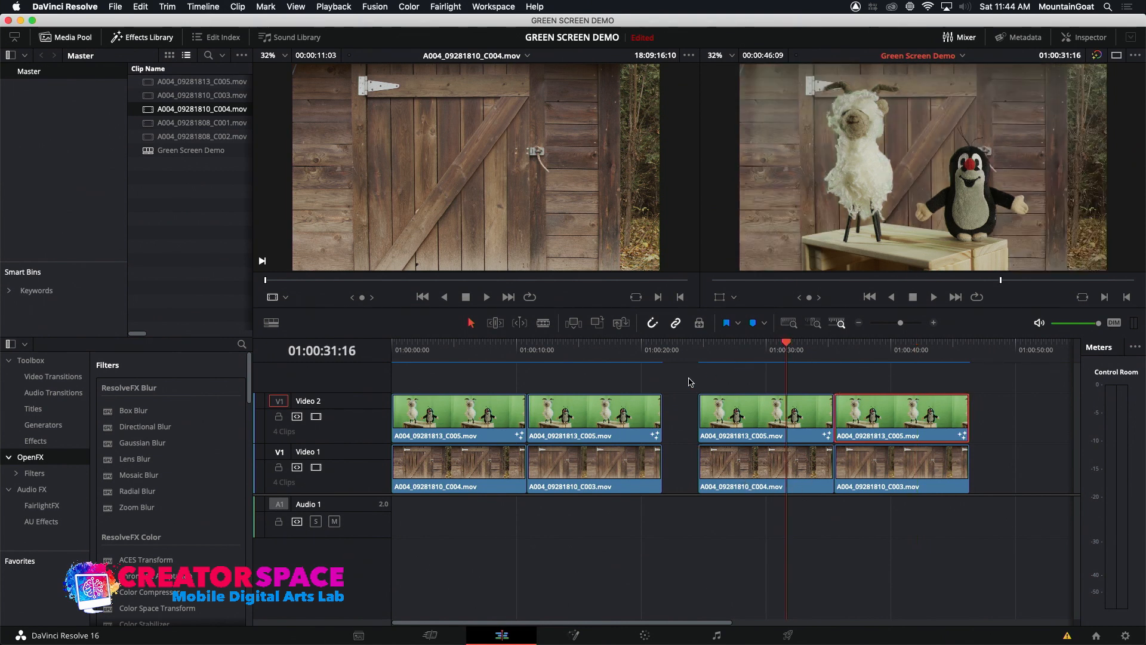
{"action": "left_click", "coordinate": [765, 351]}
Copy the Ultra Keyer node from the clip at 01:00:32:00 in Fusion, and move the edit timeline's playhead to 01:00:40:11
{"action": "left_click", "coordinate": [791, 351]}
{"action": "left_click", "coordinate": [572, 638]}
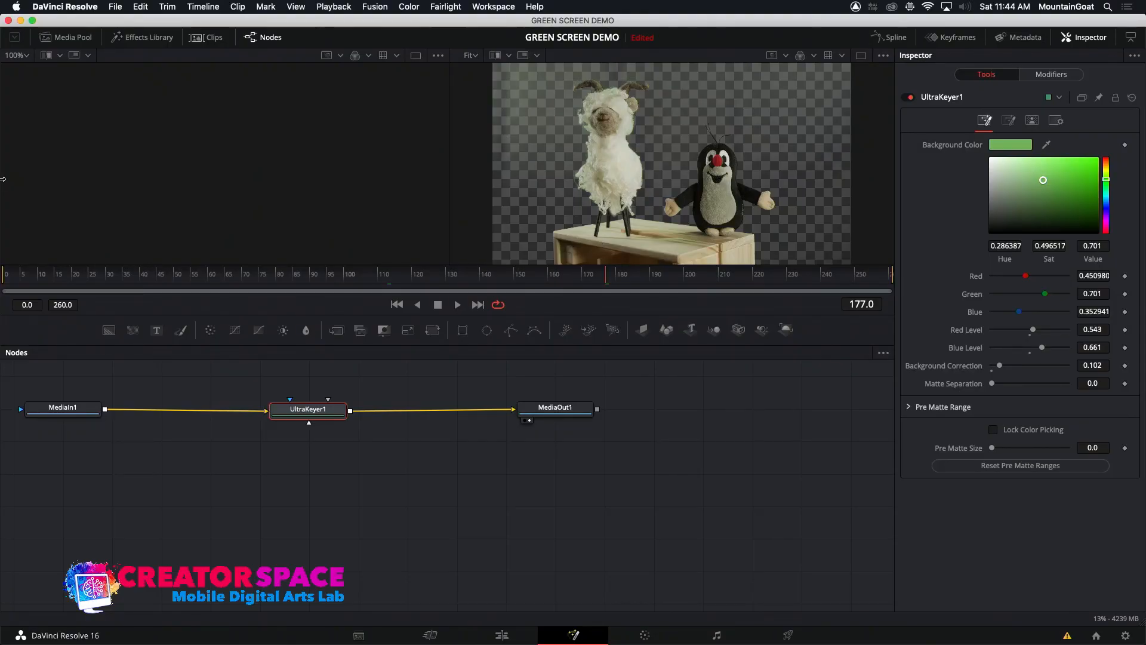
{"action": "right_click", "coordinate": [320, 411]}
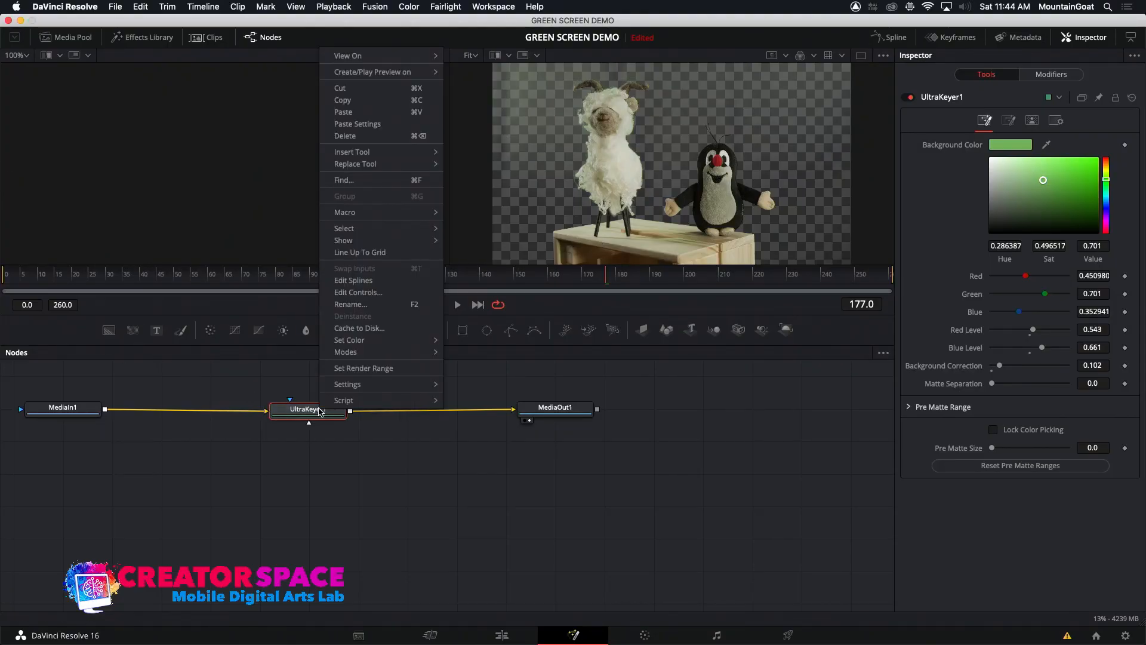
{"action": "left_click", "coordinate": [384, 101]}
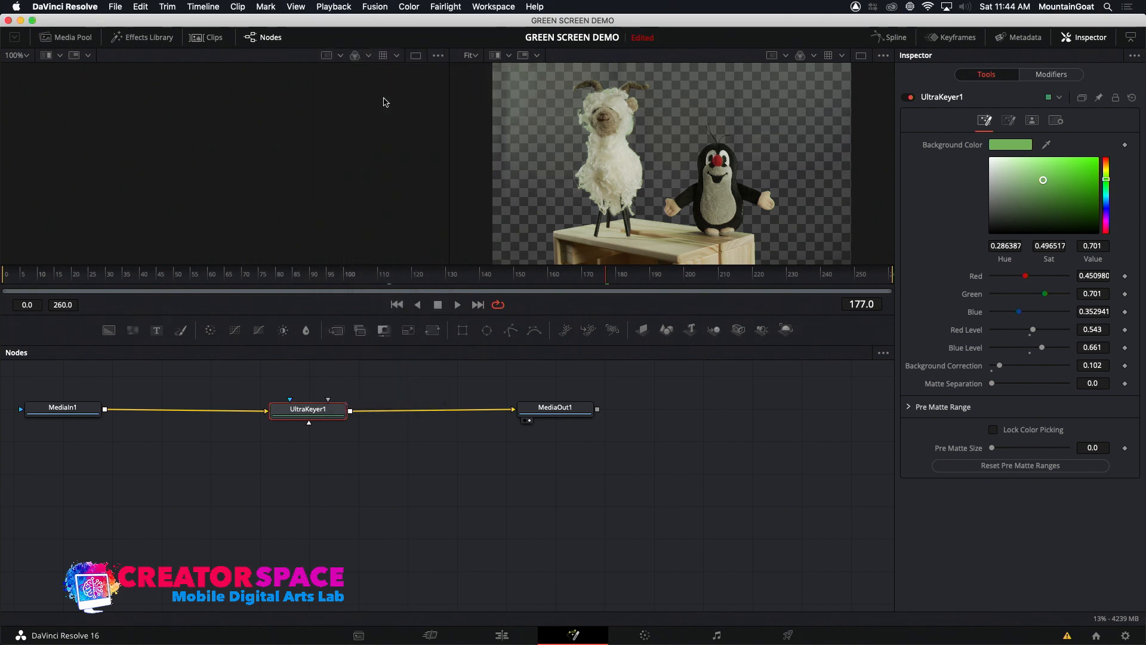
{"action": "left_click", "coordinate": [503, 635]}
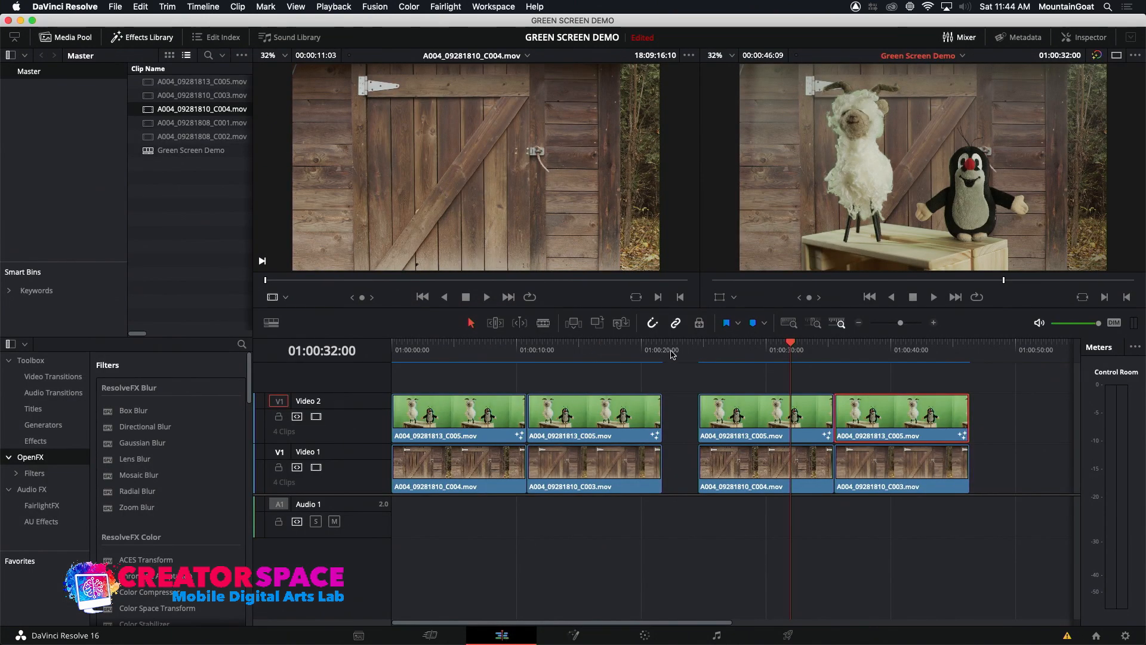
{"action": "left_click", "coordinate": [896, 348]}
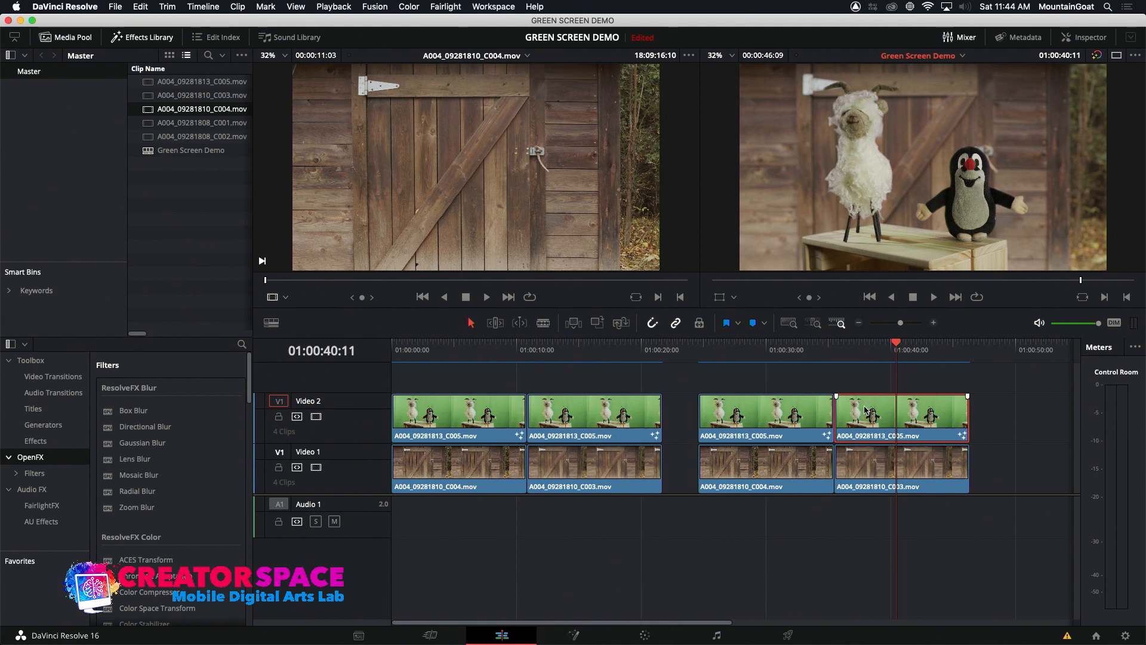
{"action": "mouse_move", "coordinate": [597, 642]}
{"action": "left_click", "coordinate": [592, 620]}
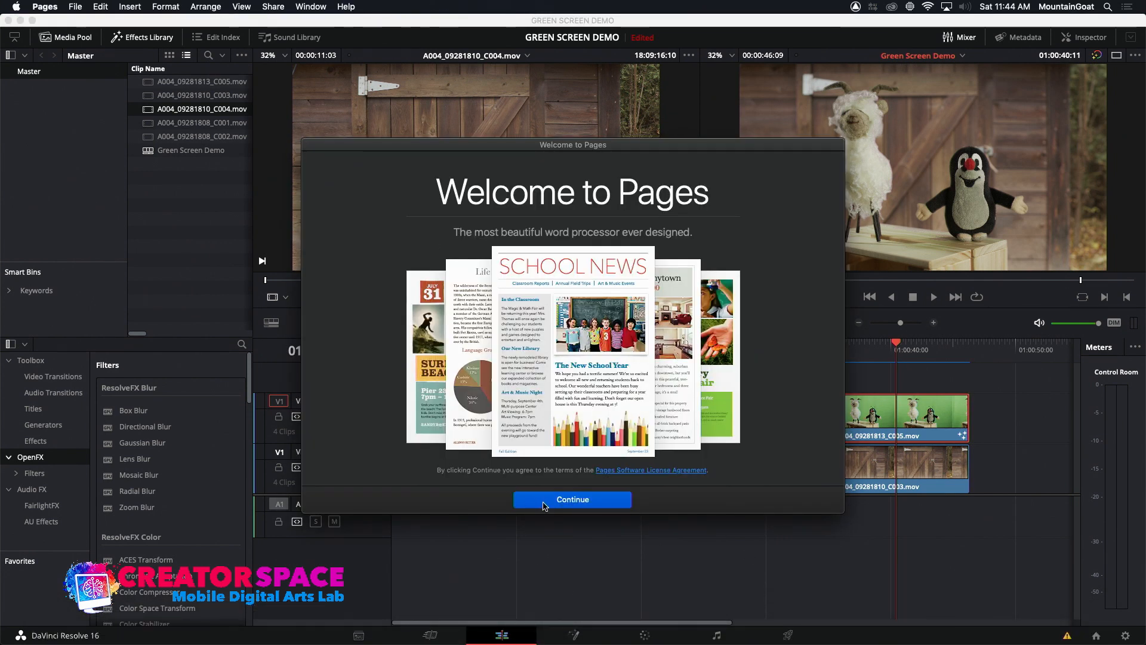
{"action": "left_click", "coordinate": [546, 501]}
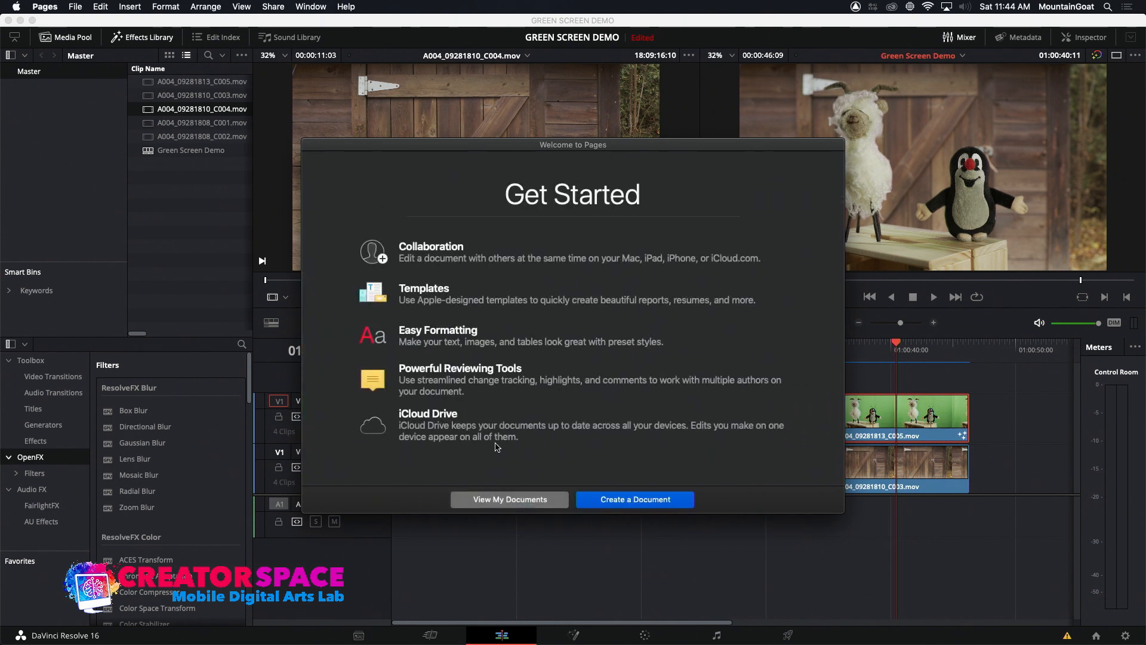
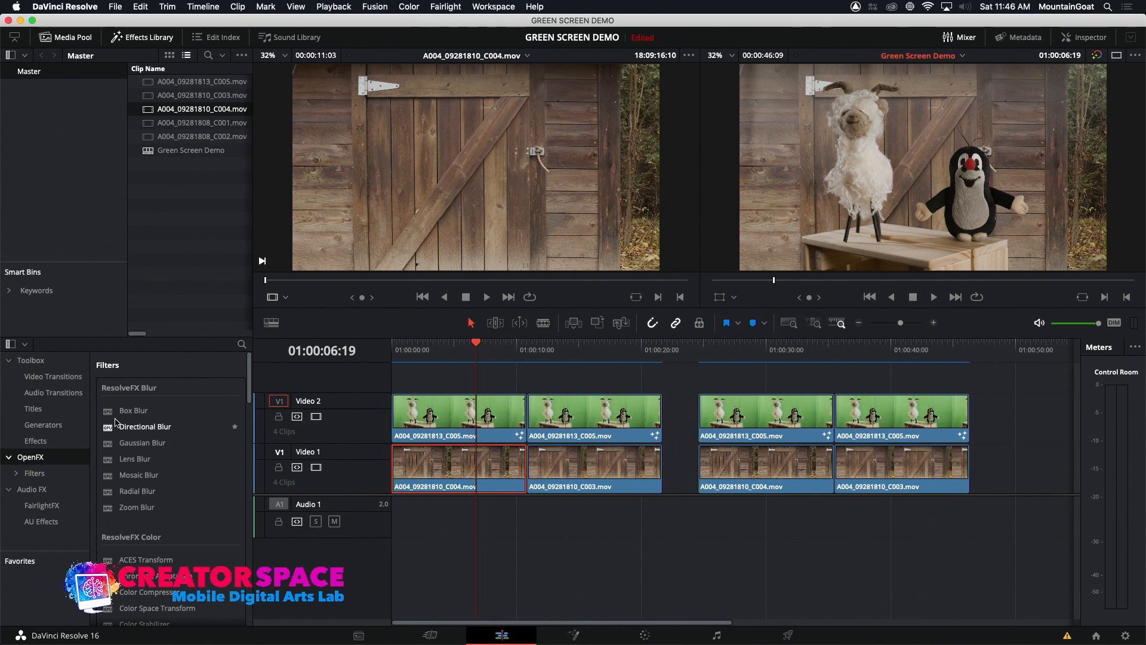
Apply Gaussian Blur to the first barn-door clip on Video 1 and compare its composite with the unblurred one at 01:00:16:21
{"action": "left_click_drag", "start_coordinate": [120, 443], "coordinate": [460, 467]}
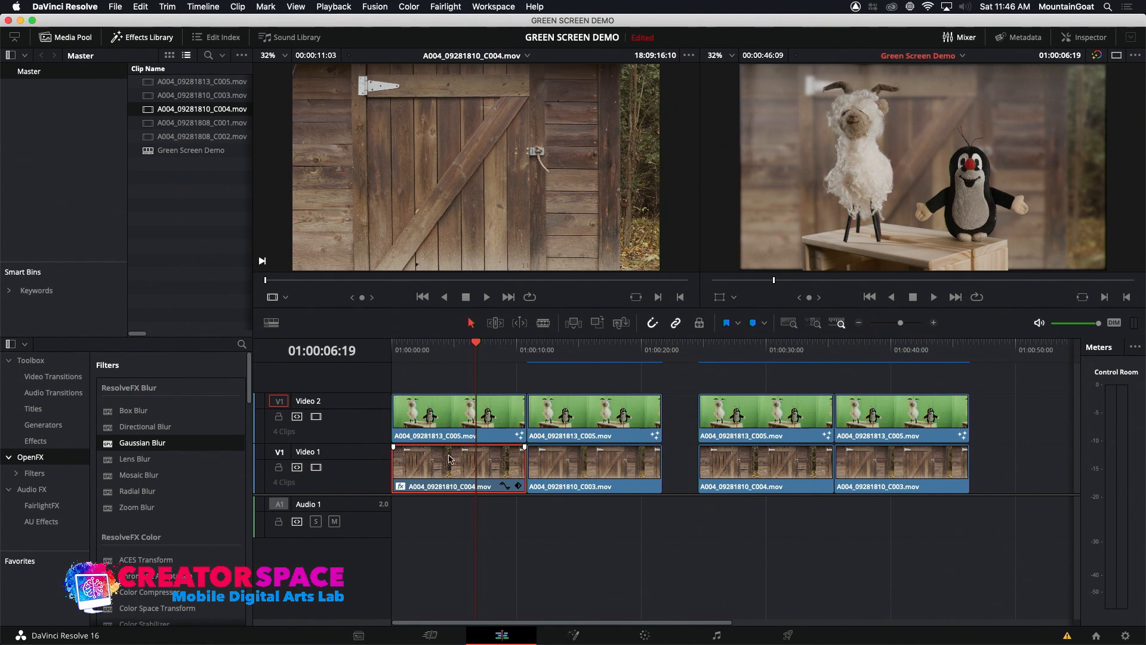
{"action": "left_click", "coordinate": [457, 346]}
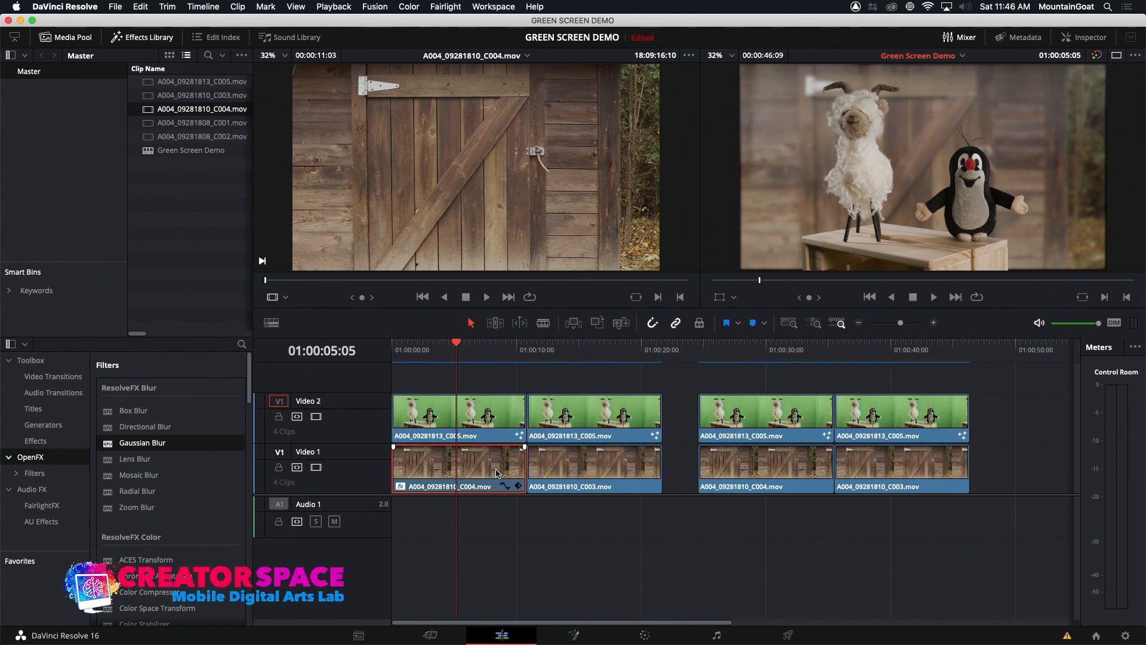
{"action": "left_click", "coordinate": [602, 362]}
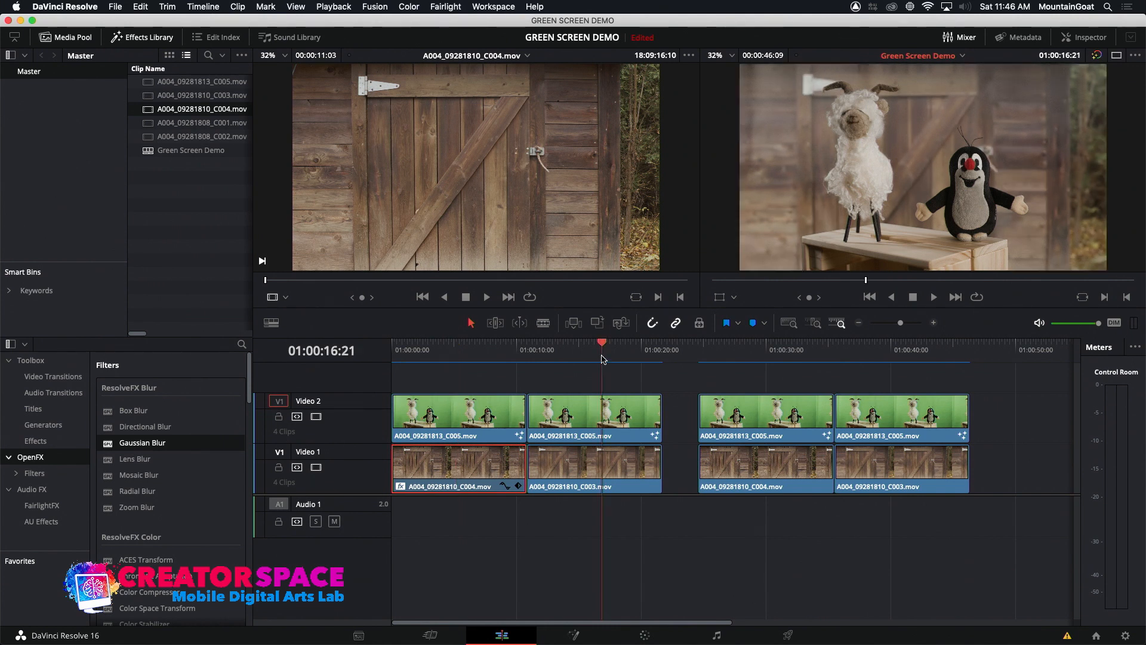
{"action": "left_click", "coordinate": [469, 358]}
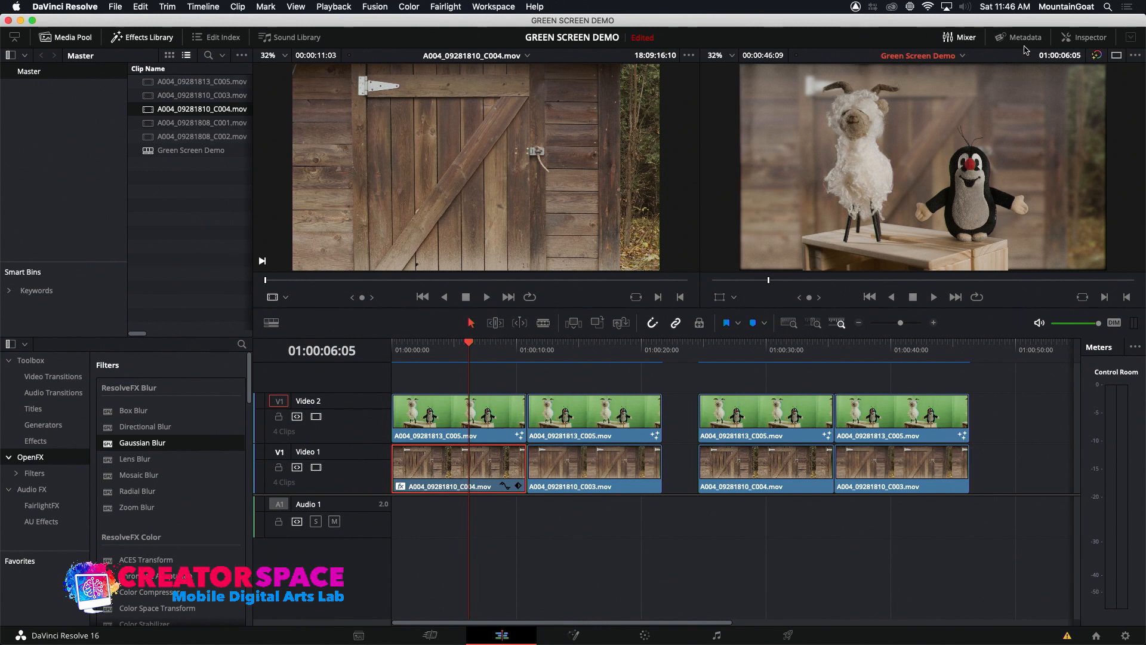
In the Gaussian Blur settings, set the ganged horizontal and vertical strength to 0.890 and the border type to Replicate
{"action": "left_click", "coordinate": [1085, 37]}
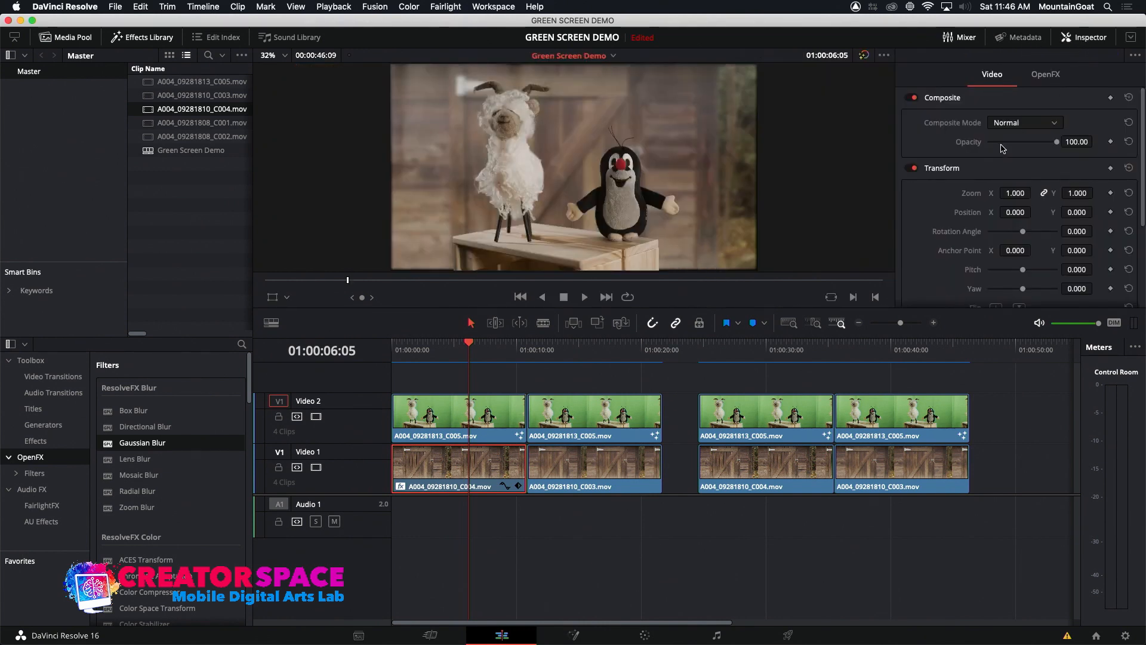
{"action": "left_click", "coordinate": [1036, 84]}
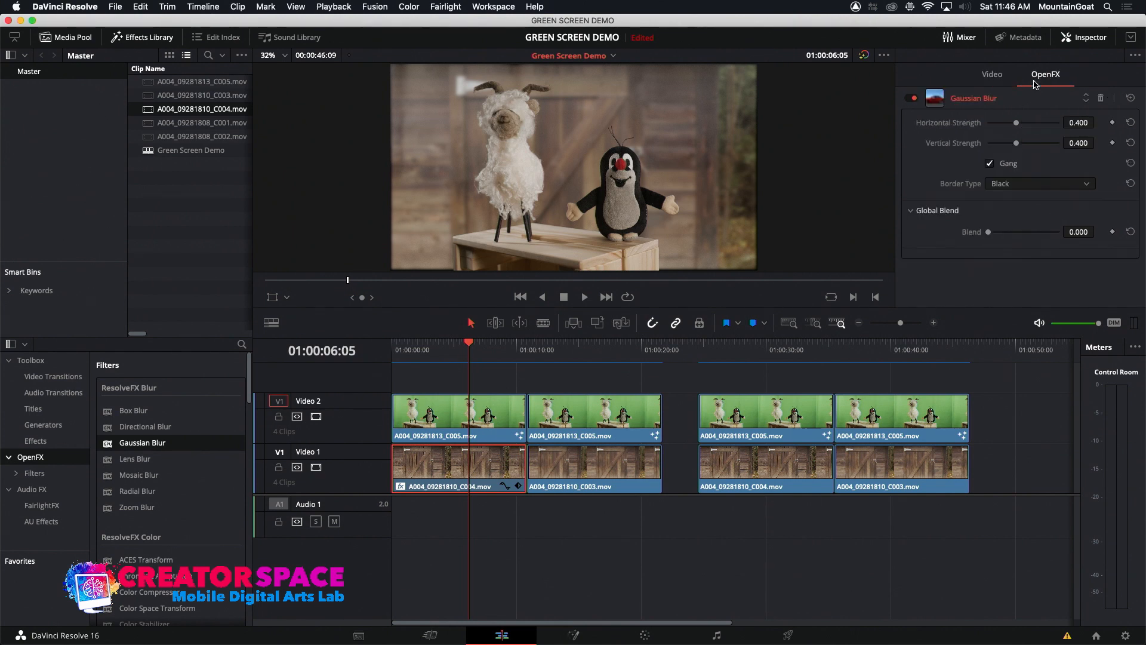
{"action": "left_click_drag", "start_coordinate": [1017, 143], "coordinate": [1045, 154]}
{"action": "left_click", "coordinate": [1010, 185]}
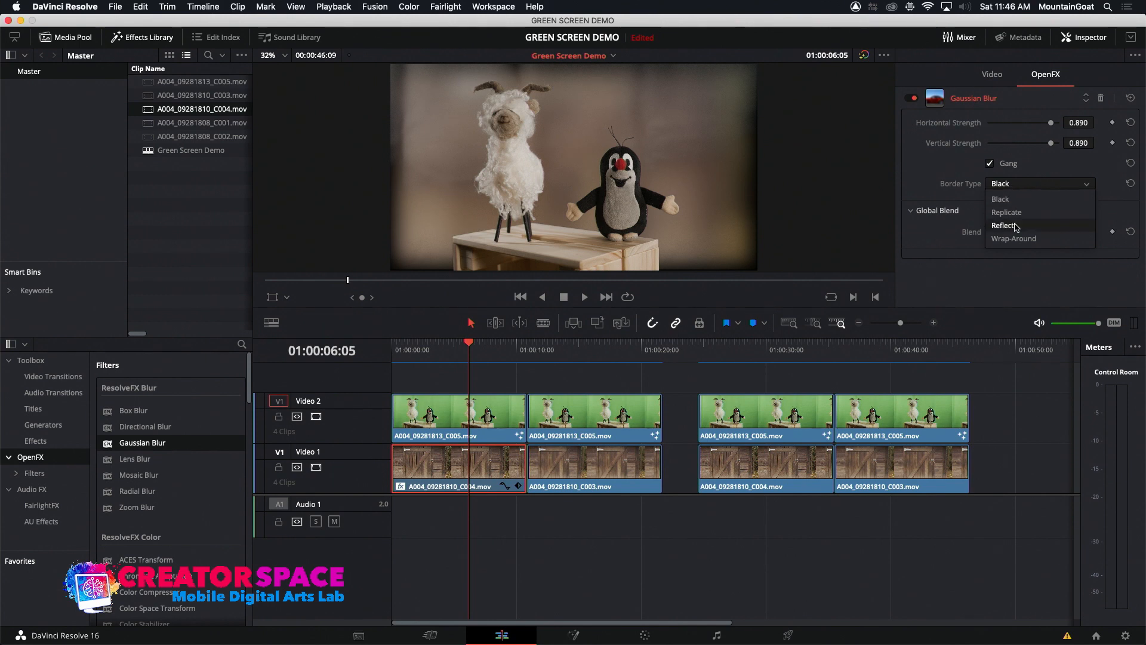
{"action": "left_click", "coordinate": [946, 197]}
{"action": "left_click", "coordinate": [1039, 184]}
{"action": "left_click", "coordinate": [1018, 215]}
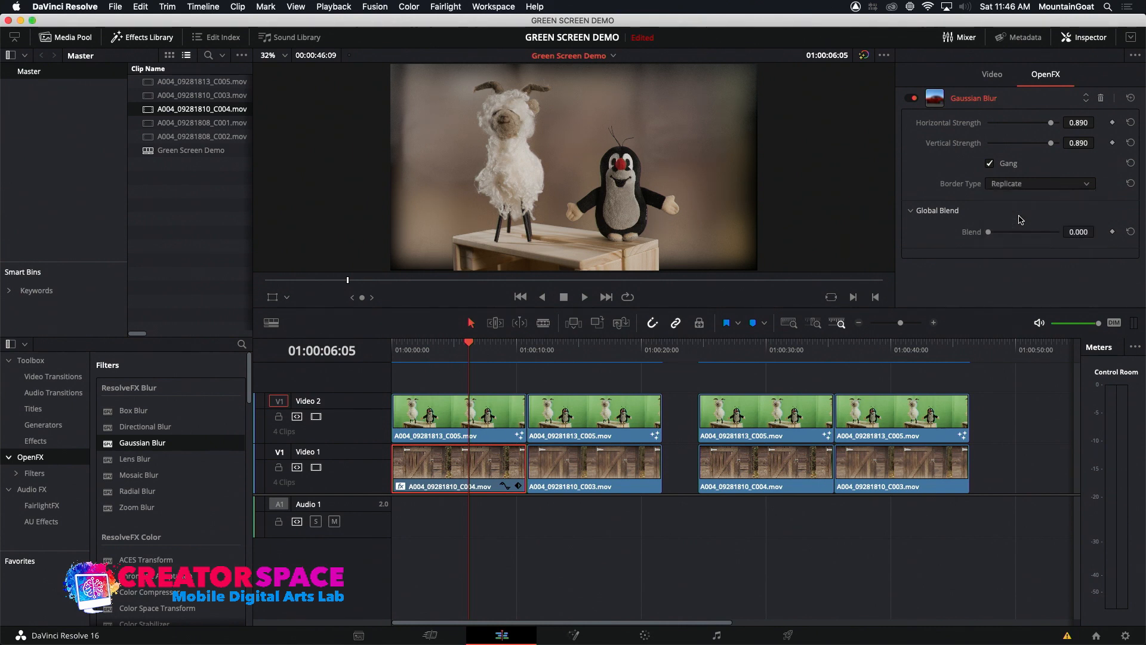
Lower the Gaussian Blur strength to 0.618 and compare the blurred composite with the unblurred one at 01:00:30:03
{"action": "mouse_move", "coordinate": [1052, 144]}
{"action": "left_mouse_down"}
{"action": "mouse_move", "coordinate": [1005, 155]}
{"action": "mouse_move", "coordinate": [1031, 149]}
{"action": "left_mouse_up"}
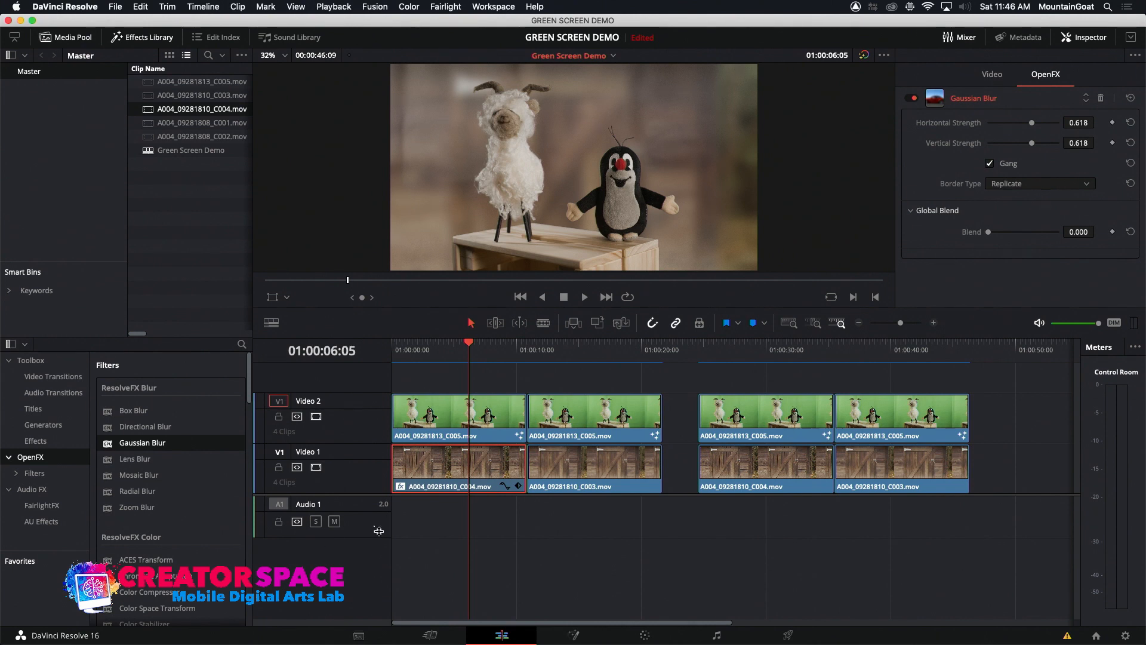
{"action": "left_click", "coordinate": [767, 371]}
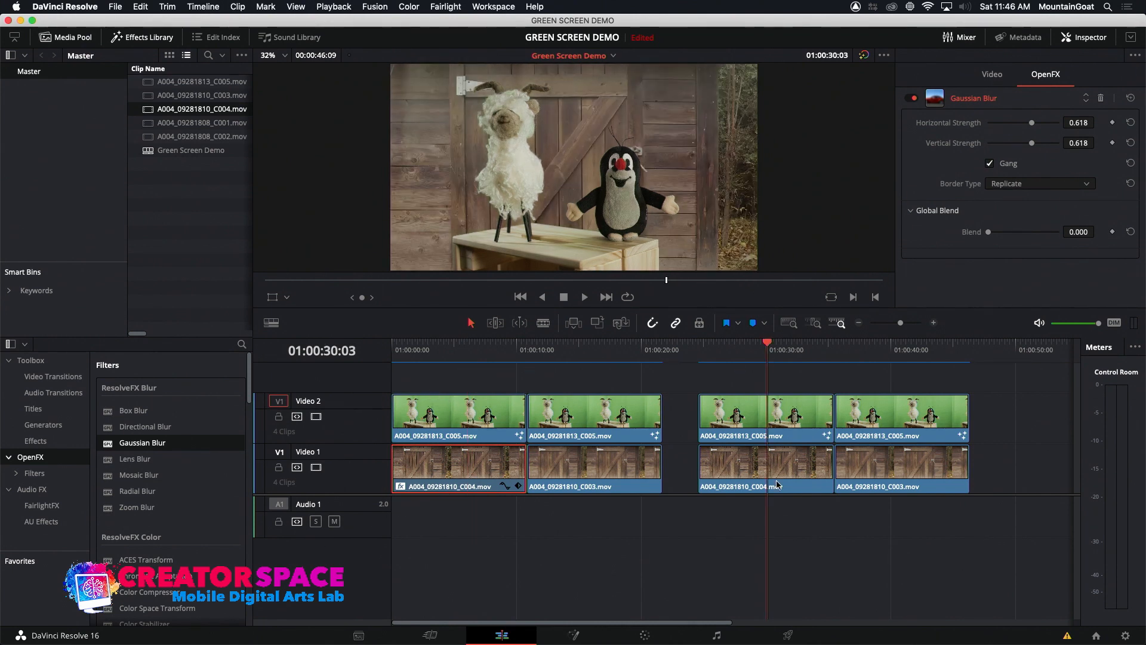
{"action": "left_click", "coordinate": [456, 353]}
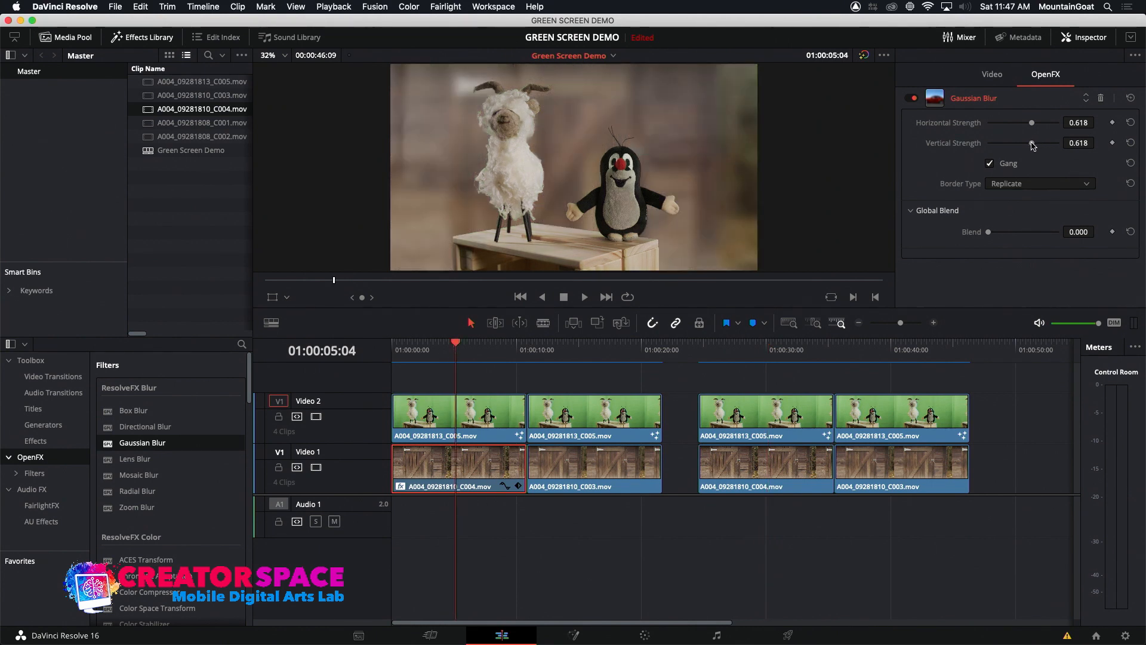
Reduce the Gaussian Blur strength through 0.483 and 0.364 to 0.373, and check the composite at 01:00:07:04
{"action": "left_click_drag", "start_coordinate": [1032, 143], "coordinate": [1023, 144]}
{"action": "scroll", "coordinate": [138, 412], "scroll_direction": "down", "scroll_amount": 2}
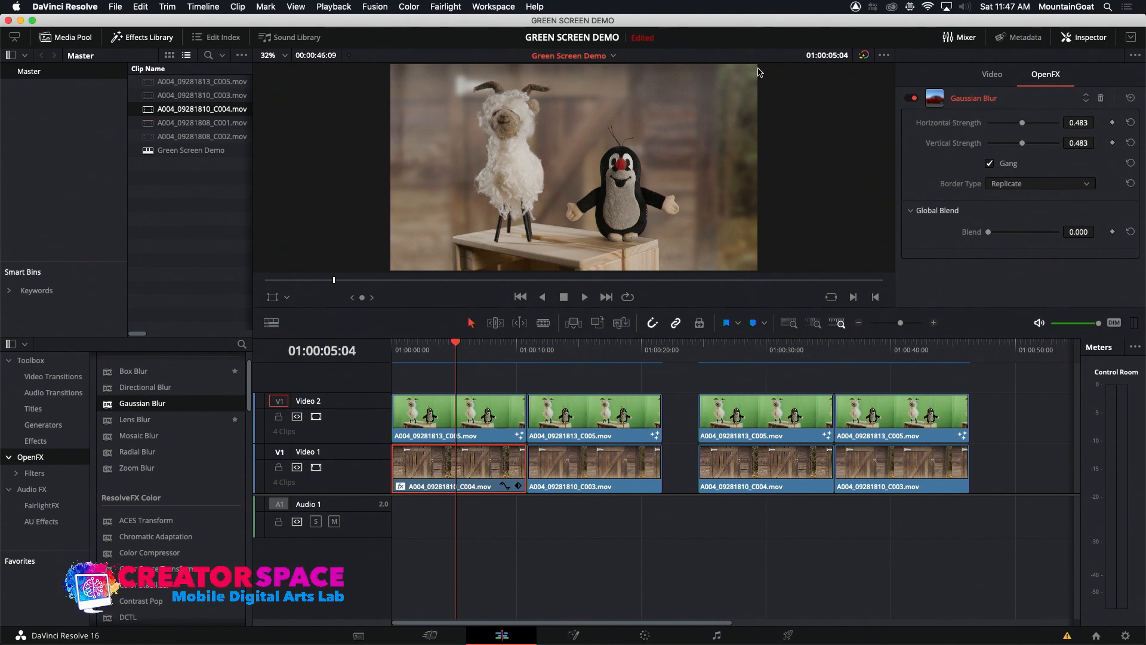
{"action": "mouse_move", "coordinate": [1024, 125]}
{"action": "left_mouse_down"}
{"action": "mouse_move", "coordinate": [1003, 127]}
{"action": "mouse_move", "coordinate": [1014, 126]}
{"action": "left_mouse_up"}
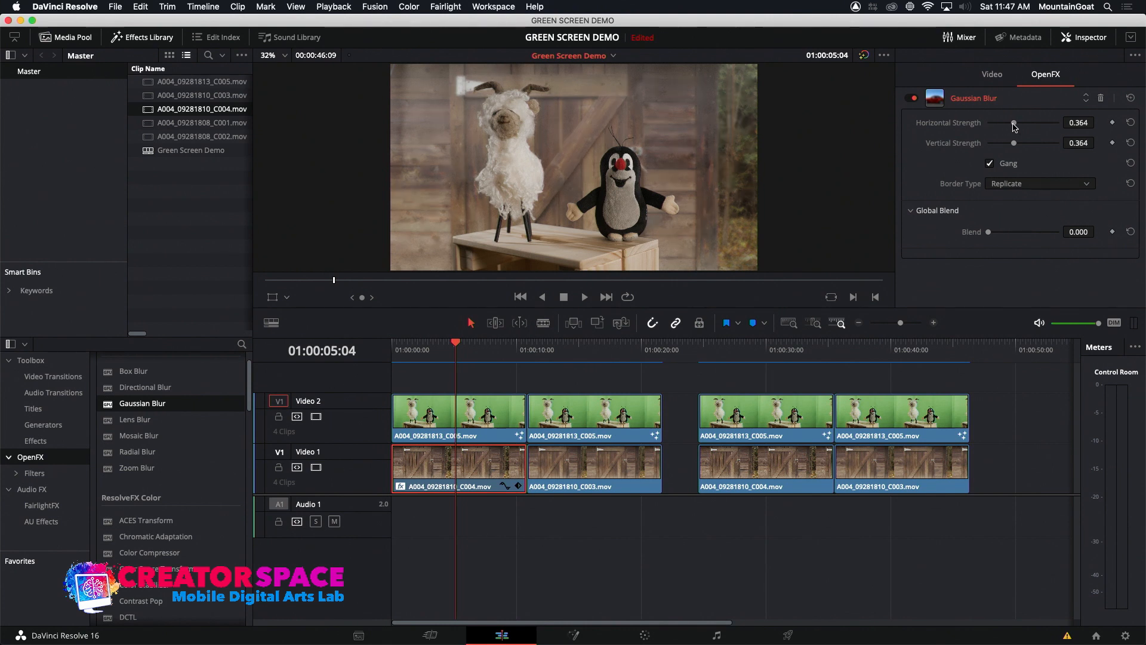
{"action": "left_click_drag", "start_coordinate": [1017, 127], "coordinate": [1015, 128]}
{"action": "left_click", "coordinate": [481, 350]}
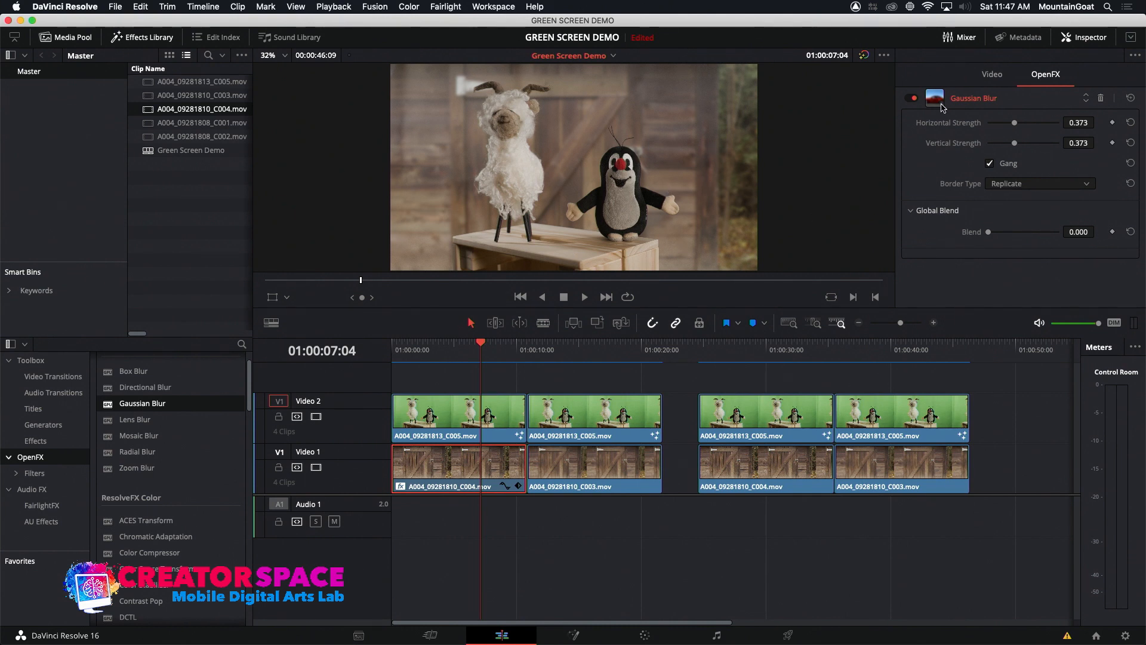
Remove the blur entirely, raise its strength to 0.305, and compare the result with the second clip and the composite at 01:00:30:08
{"action": "left_click_drag", "start_coordinate": [1015, 124], "coordinate": [987, 125]}
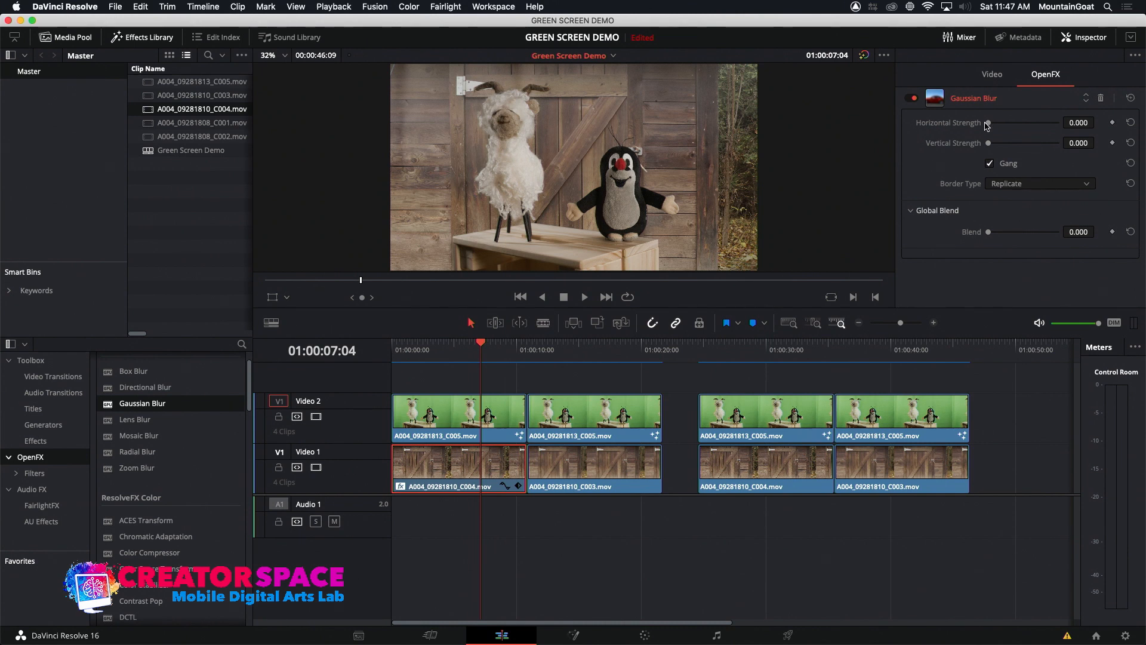
{"action": "left_click_drag", "start_coordinate": [988, 124], "coordinate": [1008, 127]}
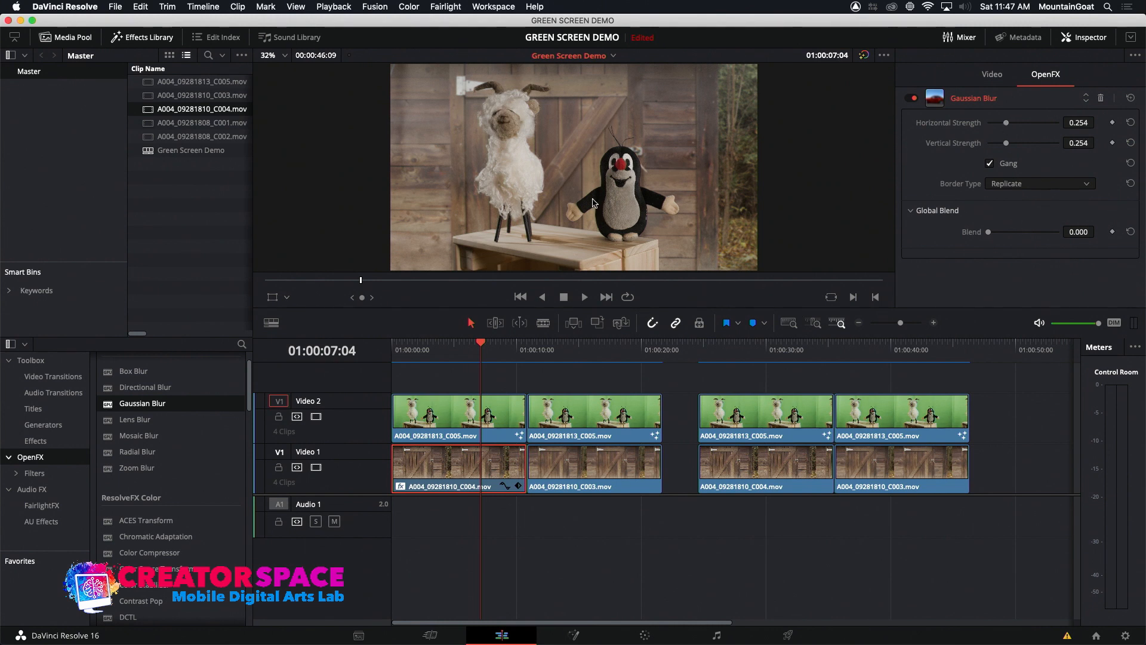
{"action": "left_click_drag", "start_coordinate": [1006, 125], "coordinate": [1005, 129]}
{"action": "left_click", "coordinate": [592, 348]}
{"action": "left_click", "coordinate": [770, 358]}
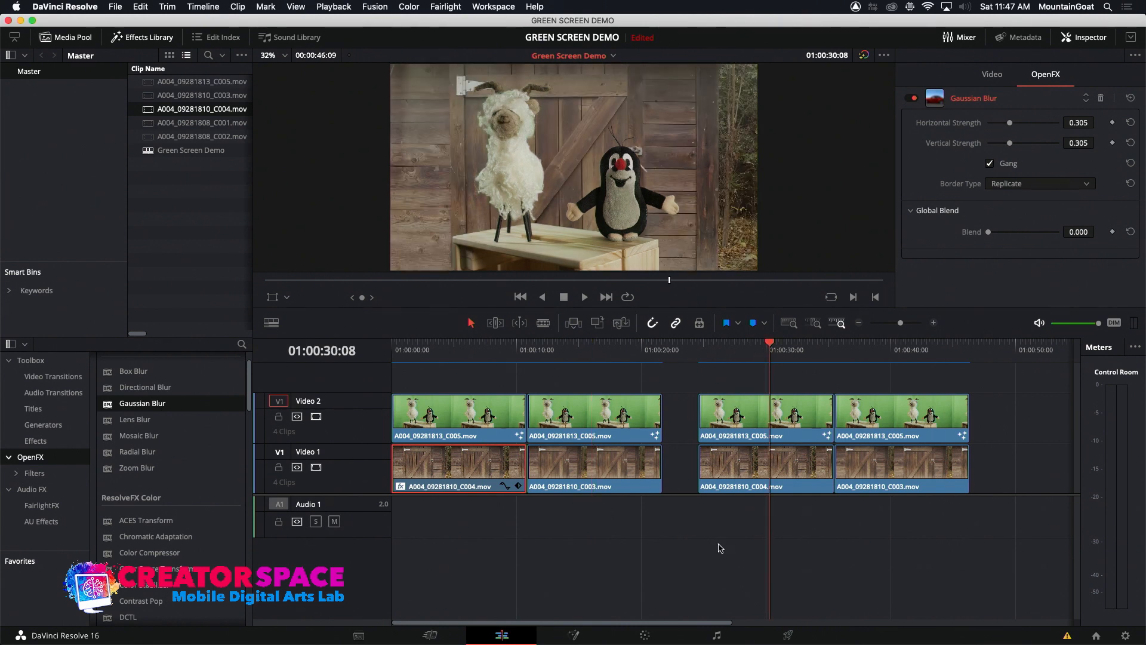
Examine the spill and matte settings of the Ultra Keyer on the clip at 01:00:16:04 in Fusion, toggling Invert Matte on and off
{"action": "left_click", "coordinate": [593, 347]}
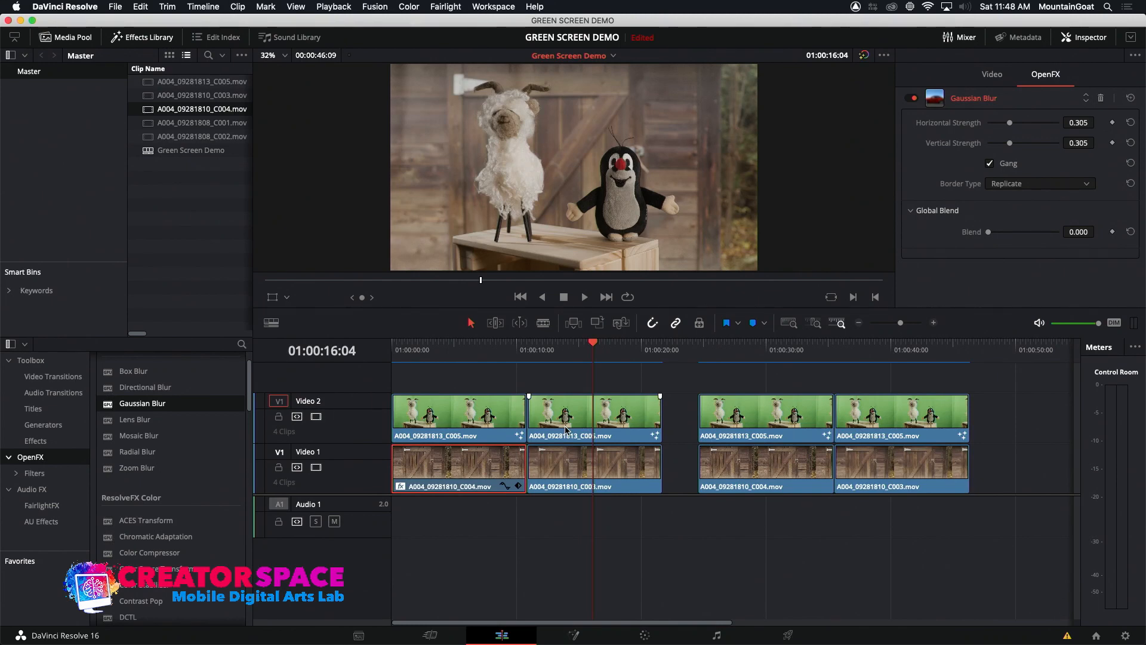
{"action": "left_click", "coordinate": [583, 640]}
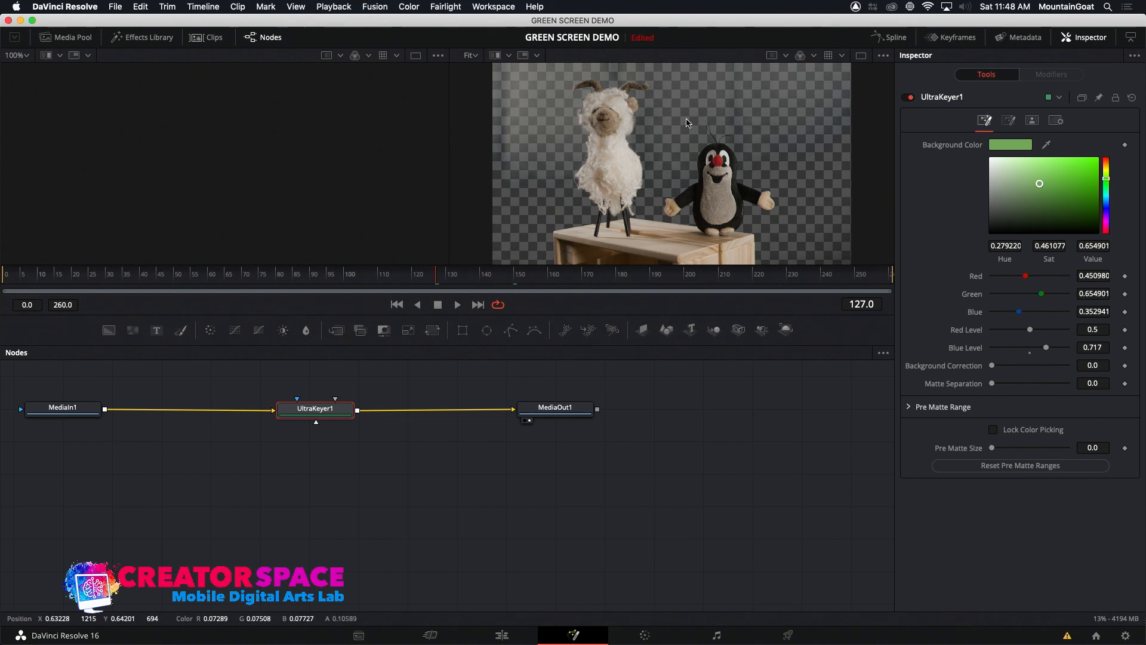
{"action": "left_click", "coordinate": [1008, 119]}
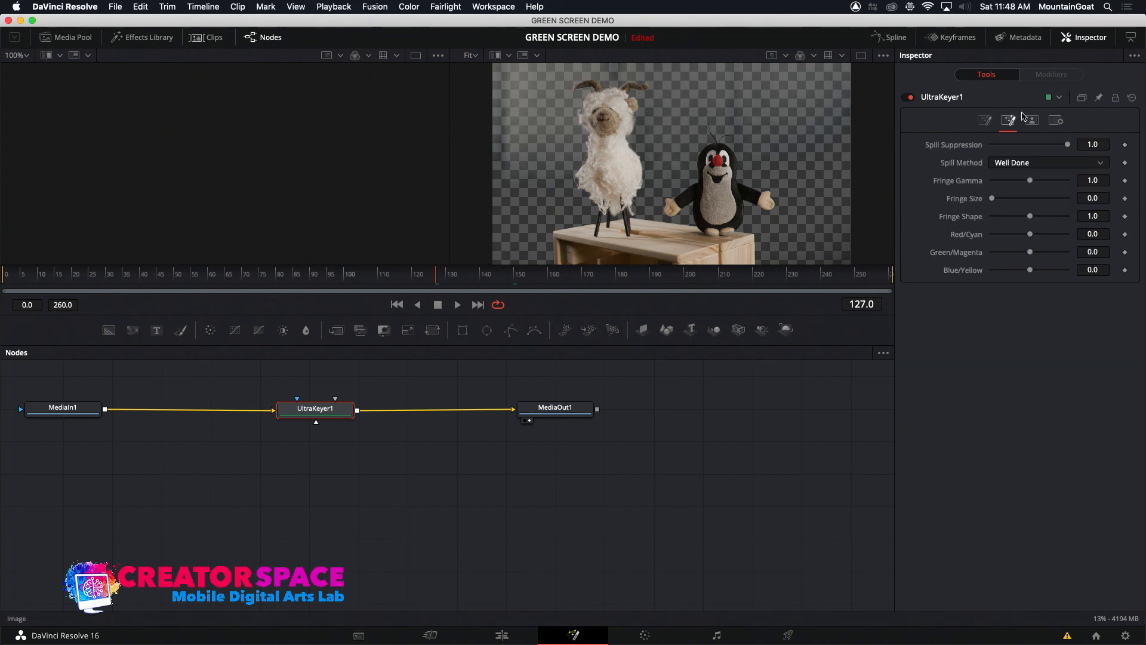
{"action": "left_click", "coordinate": [1031, 121]}
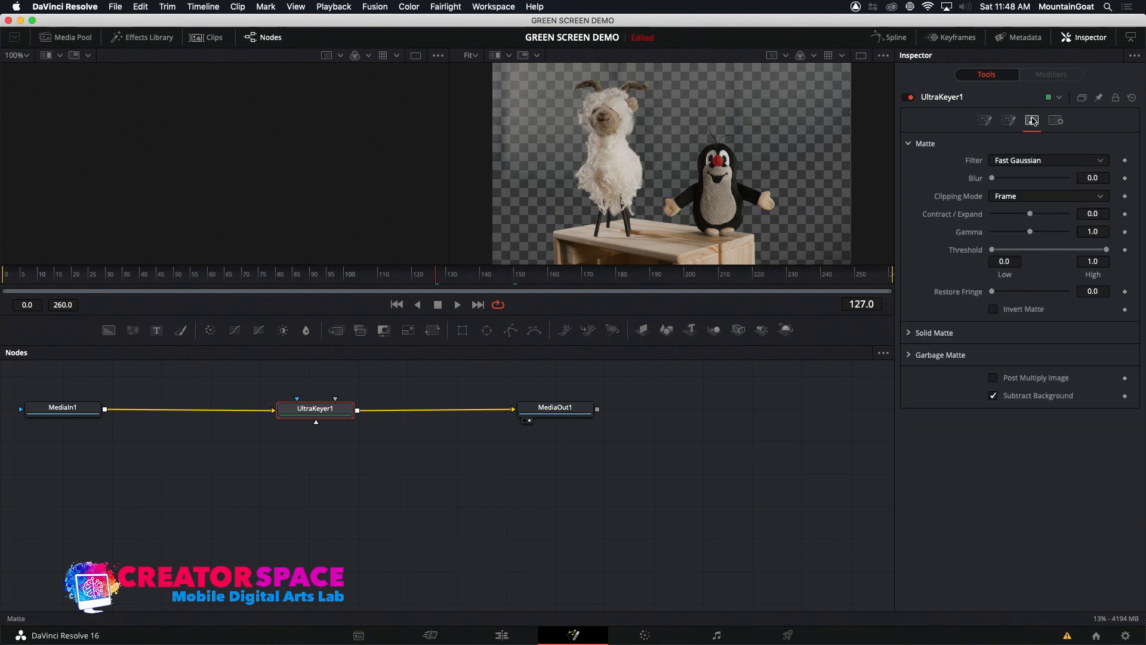
{"action": "left_click", "coordinate": [994, 309]}
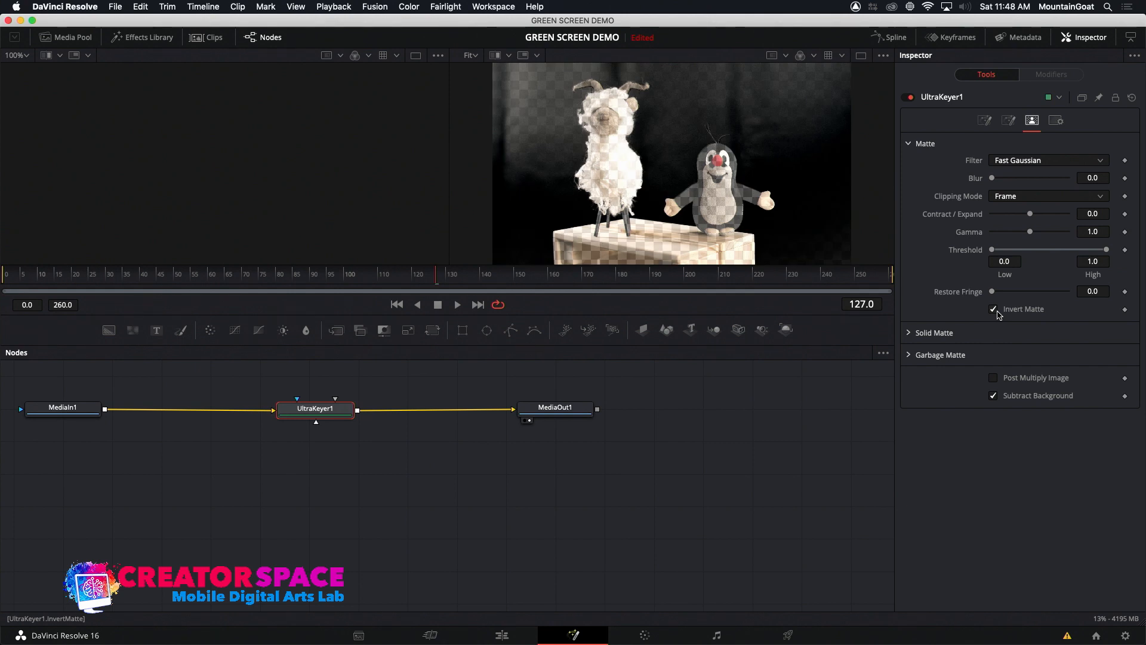
{"action": "left_click", "coordinate": [994, 309]}
{"action": "left_click", "coordinate": [993, 309]}
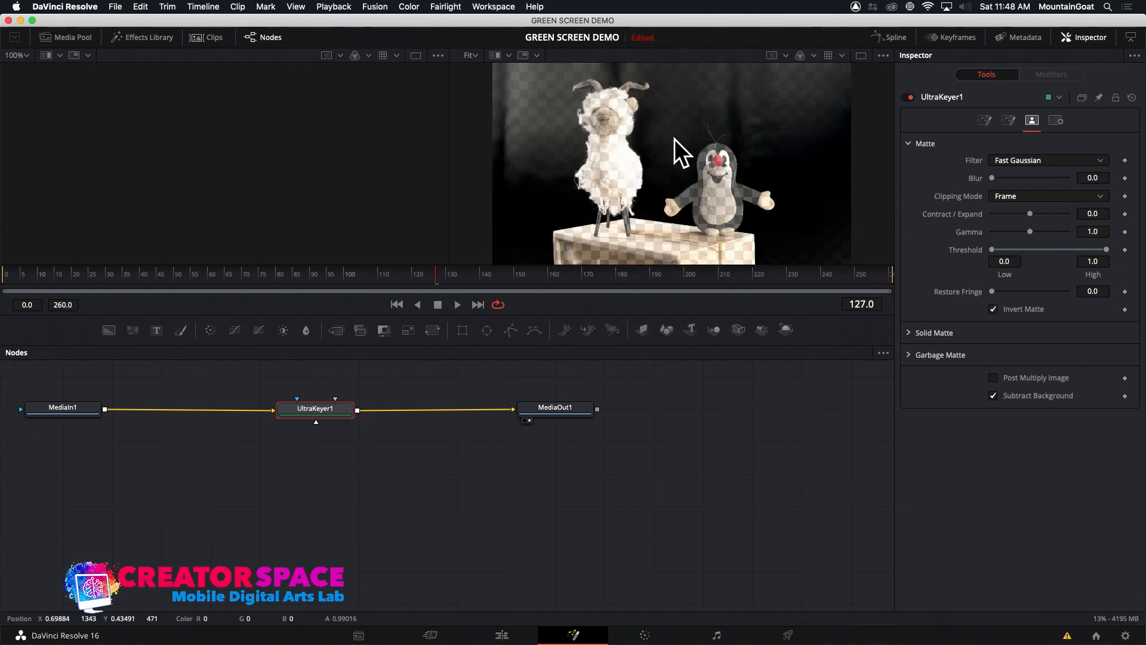
{"action": "left_click", "coordinate": [994, 309]}
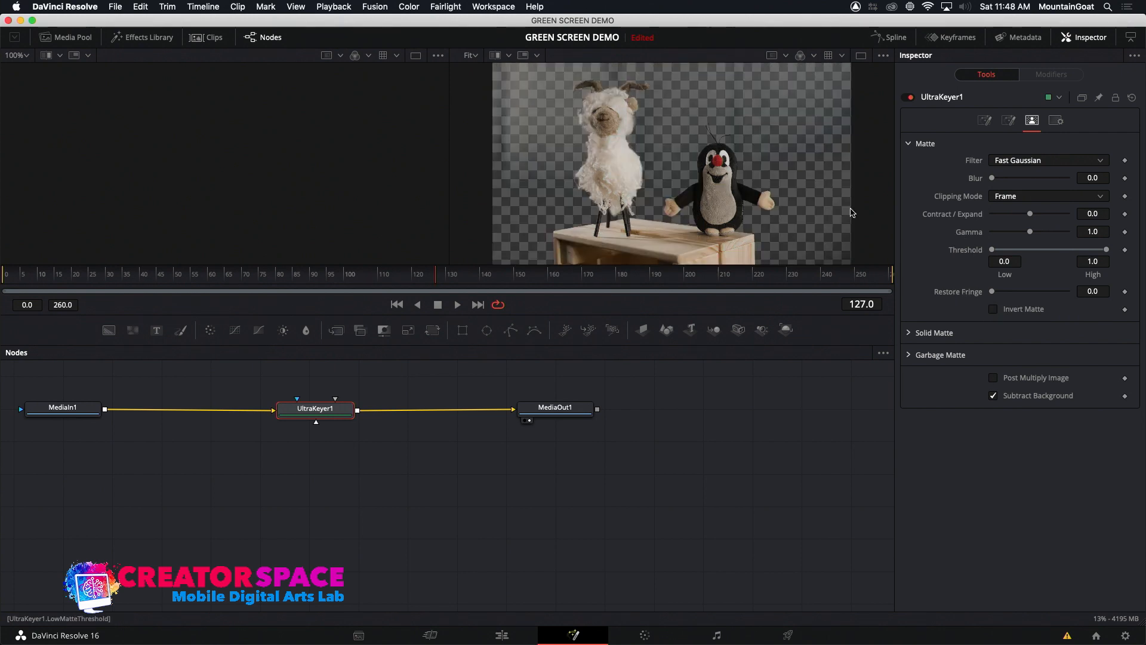
Back in the edit timeline, set the first background clip's Gaussian Blur strength to 0.500 and check the composite at 01:00:04:03
{"action": "left_click", "coordinate": [502, 636]}
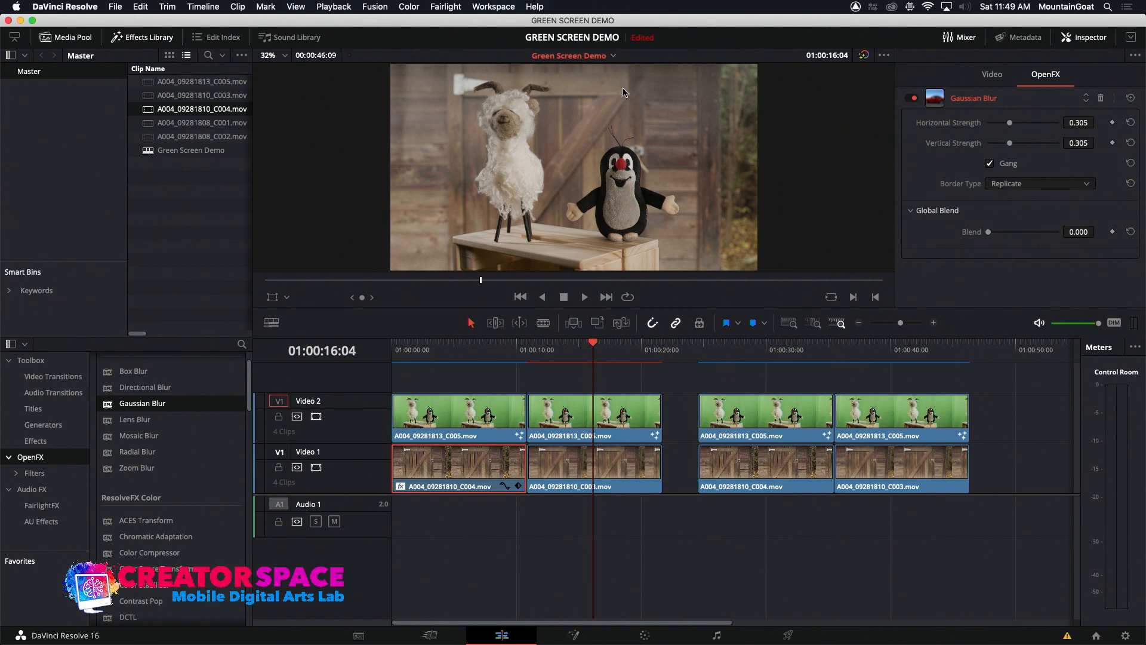
{"action": "mouse_move", "coordinate": [483, 349]}
{"action": "left_mouse_down"}
{"action": "mouse_move", "coordinate": [561, 350]}
{"action": "mouse_move", "coordinate": [497, 338]}
{"action": "mouse_move", "coordinate": [487, 352]}
{"action": "left_mouse_up"}
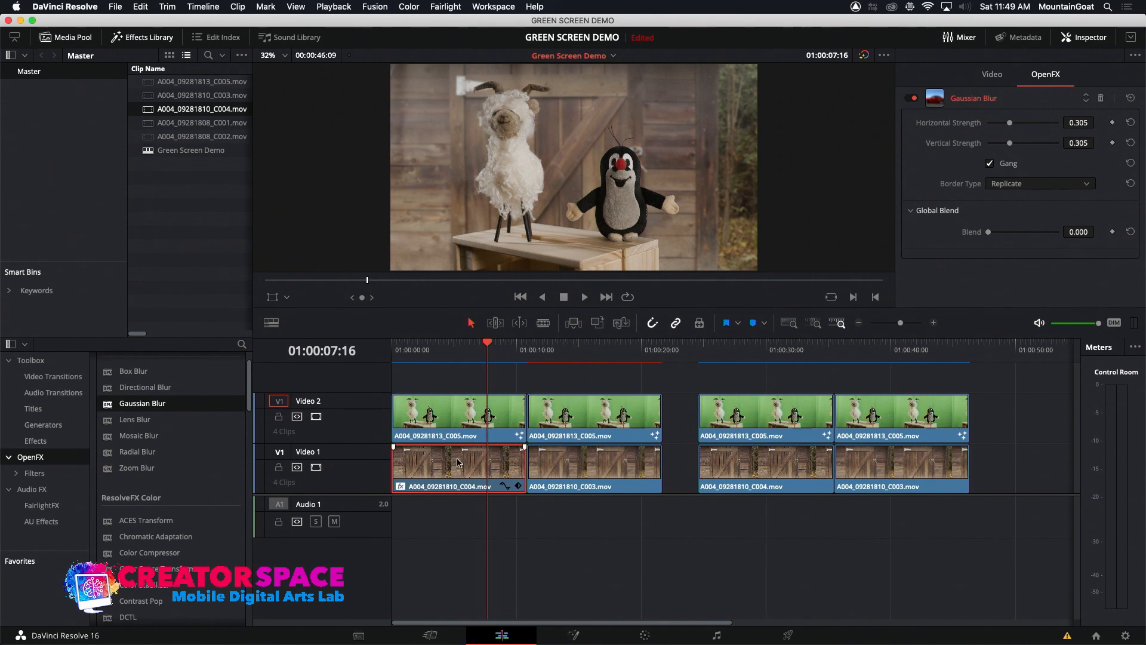
{"action": "mouse_move", "coordinate": [1010, 123]}
{"action": "left_mouse_down"}
{"action": "mouse_move", "coordinate": [964, 134]}
{"action": "mouse_move", "coordinate": [1062, 123]}
{"action": "mouse_move", "coordinate": [1023, 131]}
{"action": "left_mouse_up"}
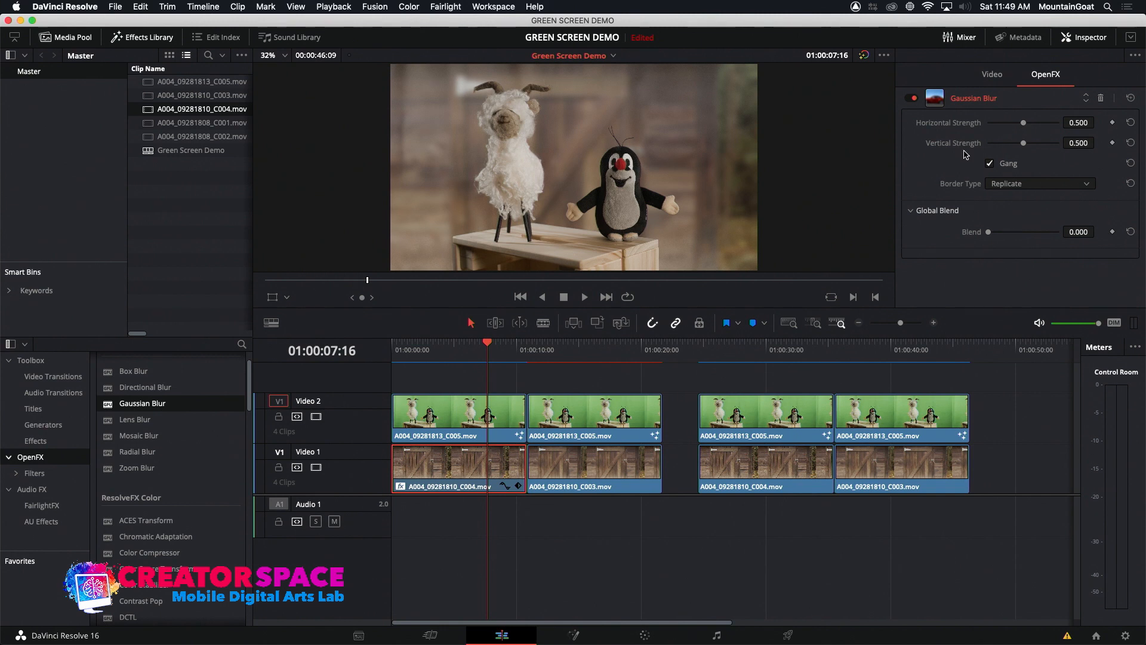
{"action": "left_click", "coordinate": [442, 357]}
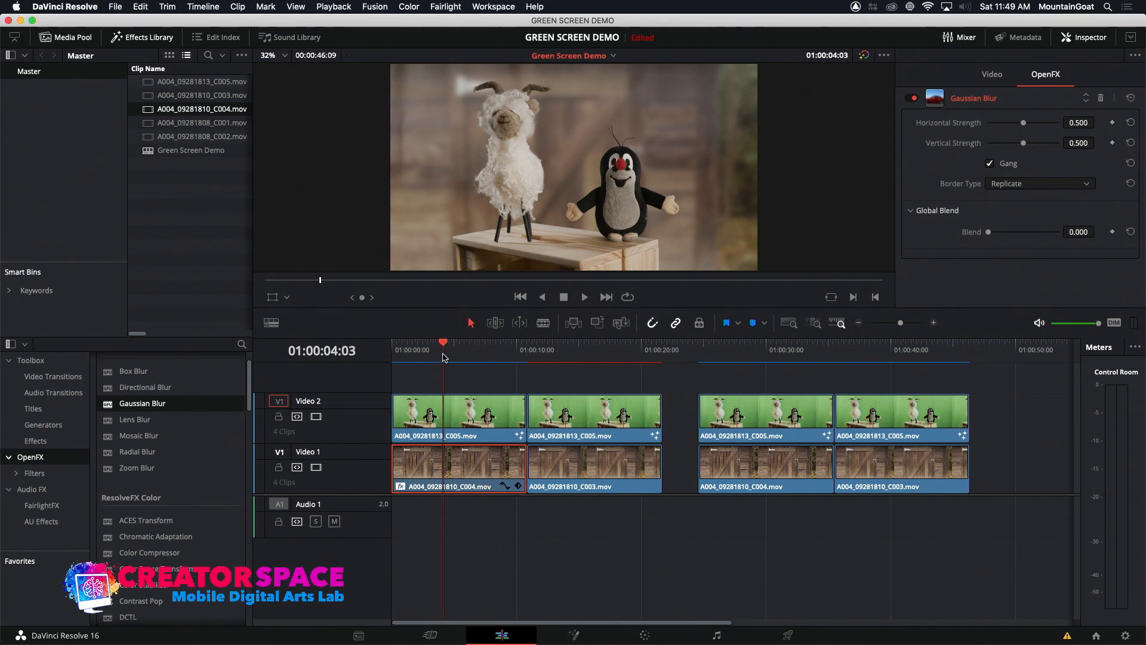